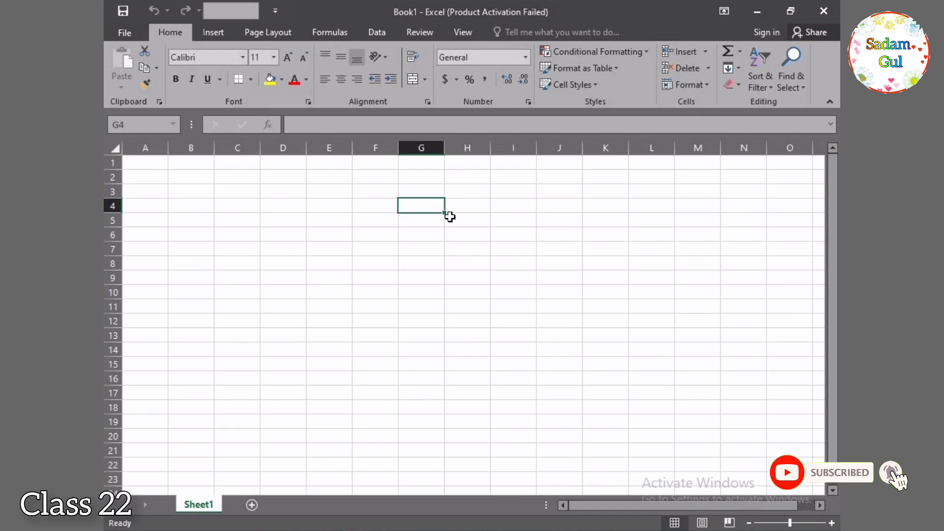
- Enter the column headers No in cell A3 and Name in cell B3 of the blank sheet
click(832, 523)
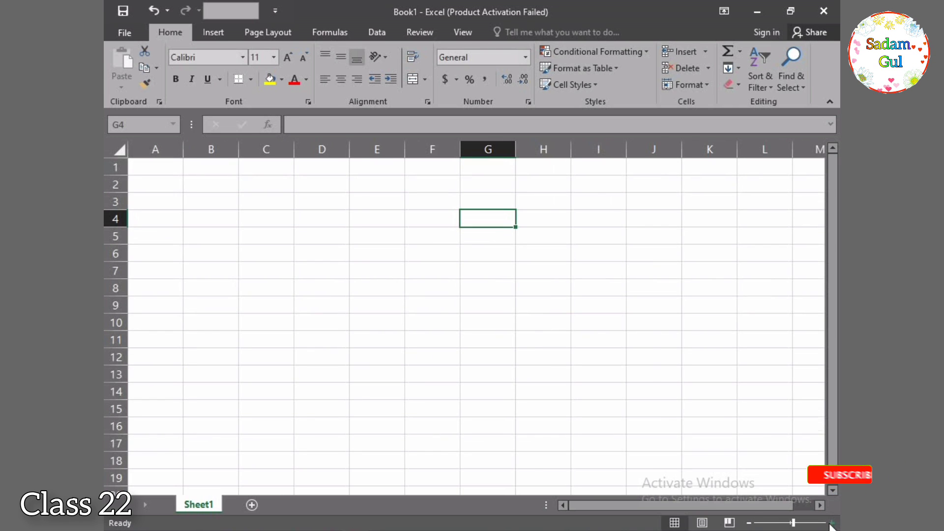
click(833, 523)
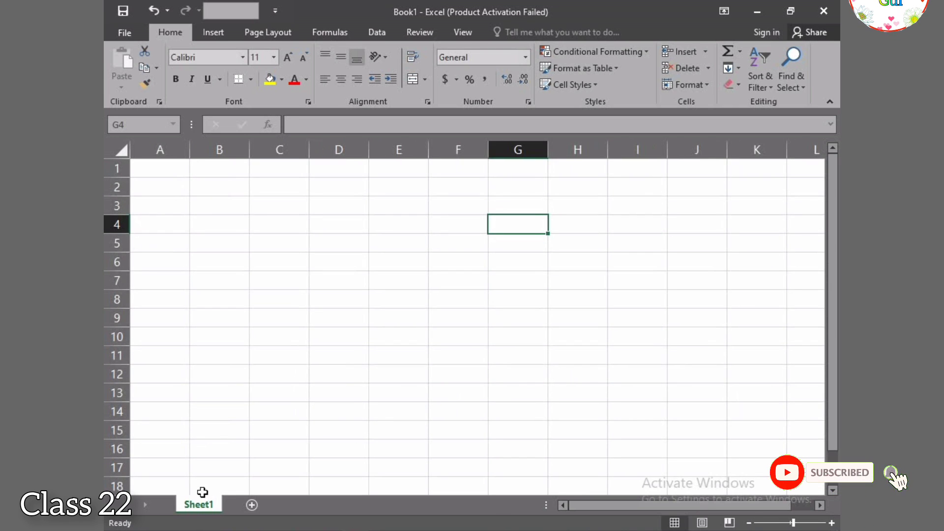
click(167, 187)
click(175, 208)
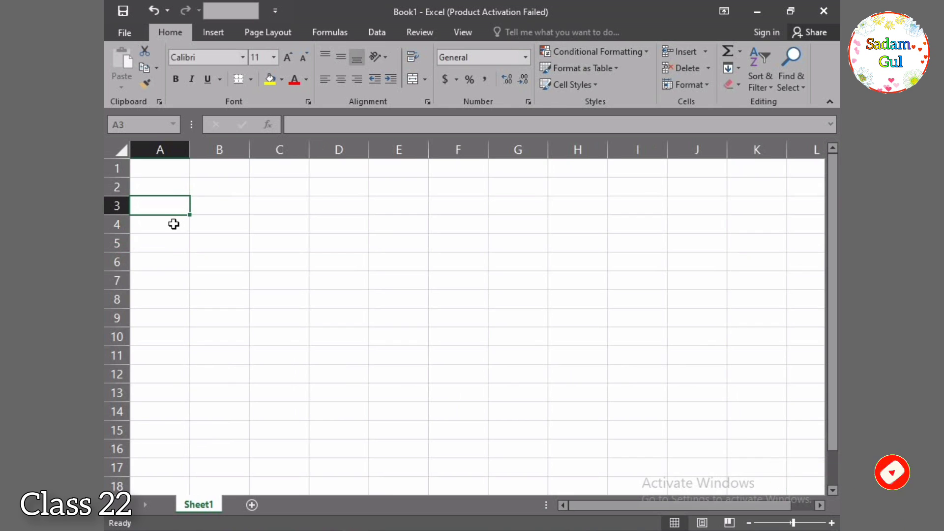
text(No)
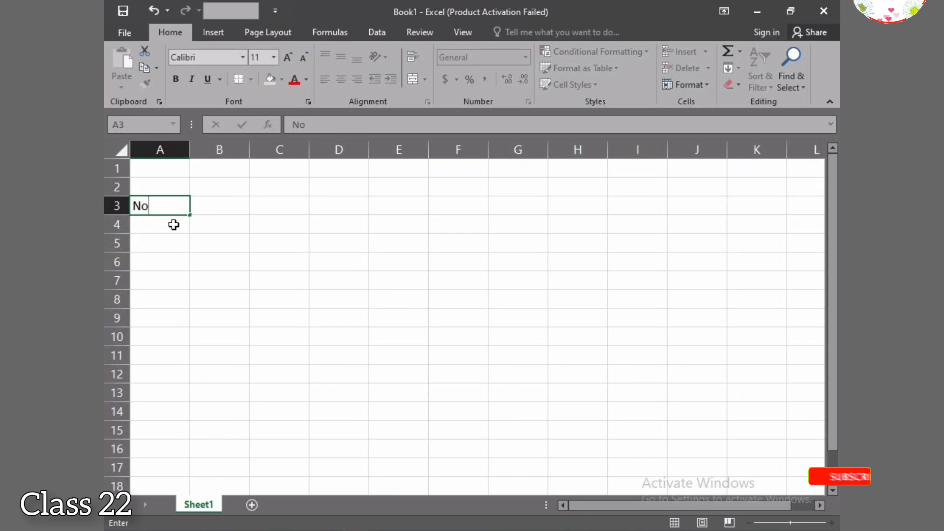
key(Tab)
text(N)
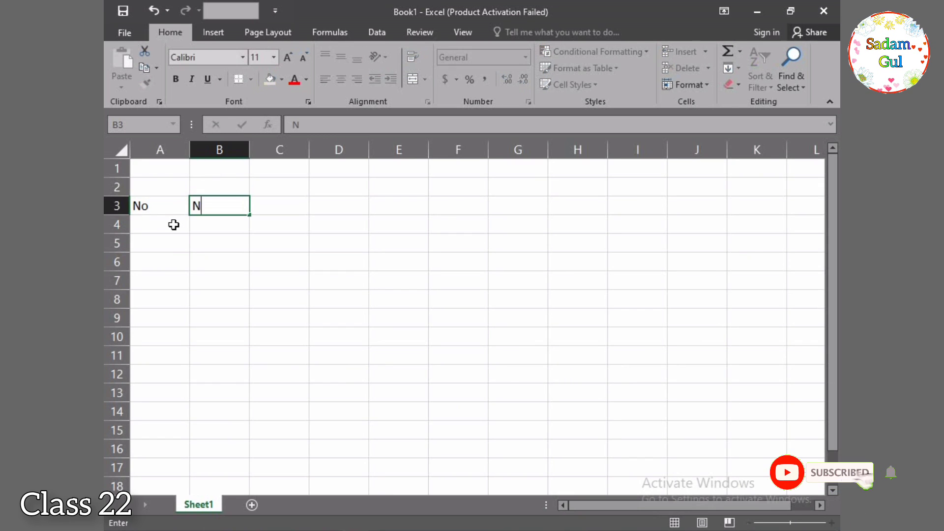
key(Tab)
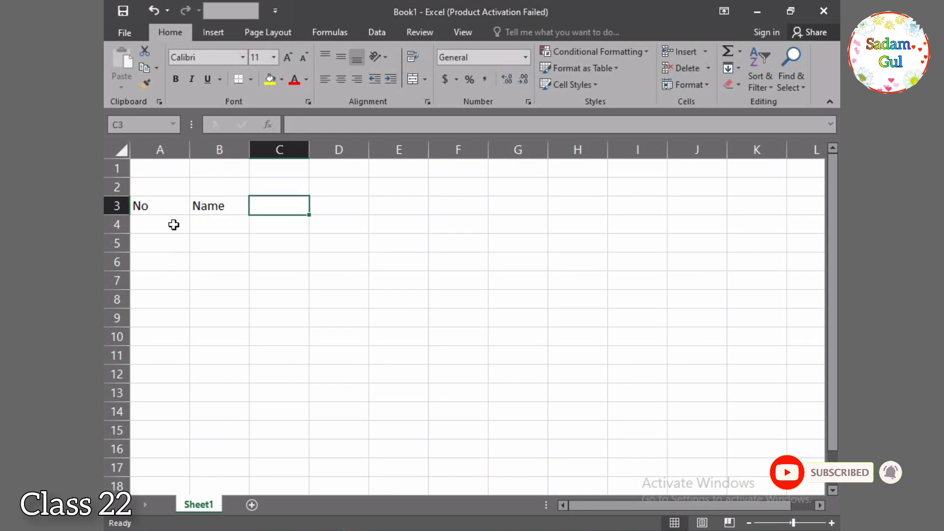
- Continue the header row with Desigination in cell C3 and Account no in cell D3
text(Desig)
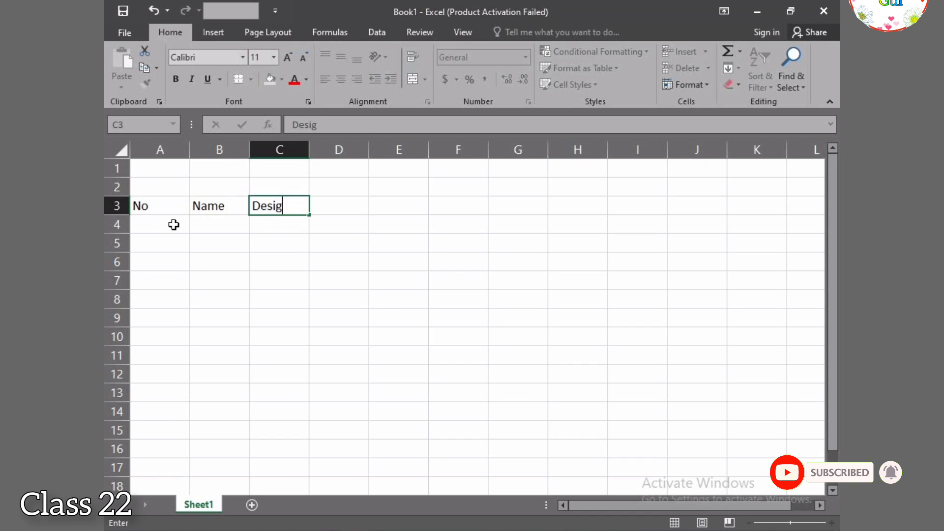
text(inai)
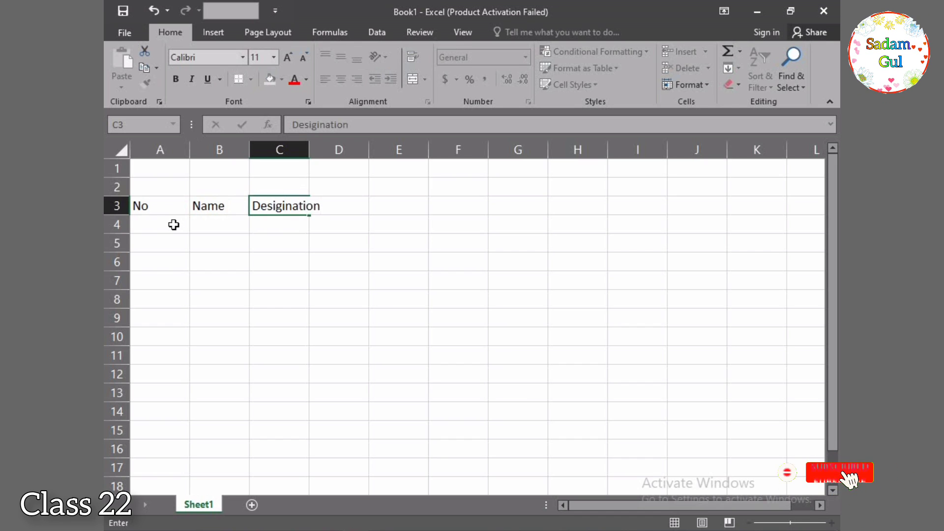
key(Tab)
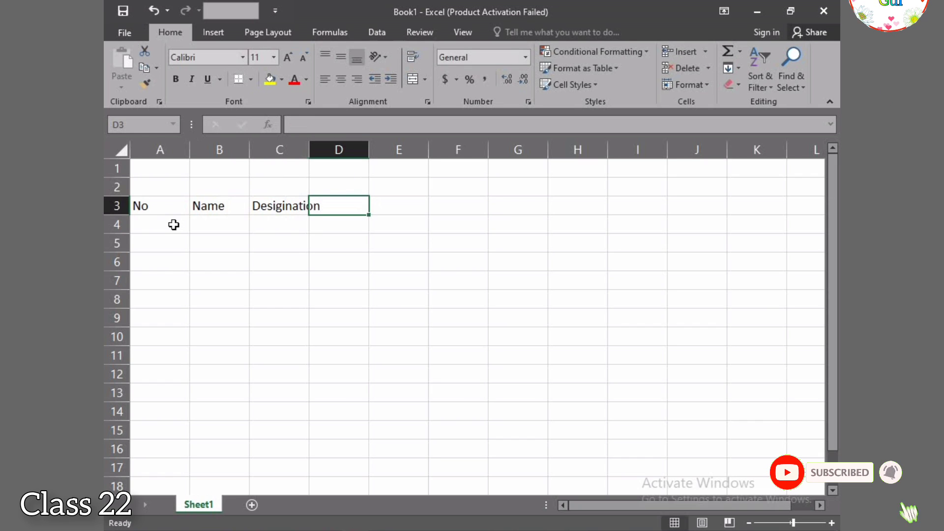
text(Account no)
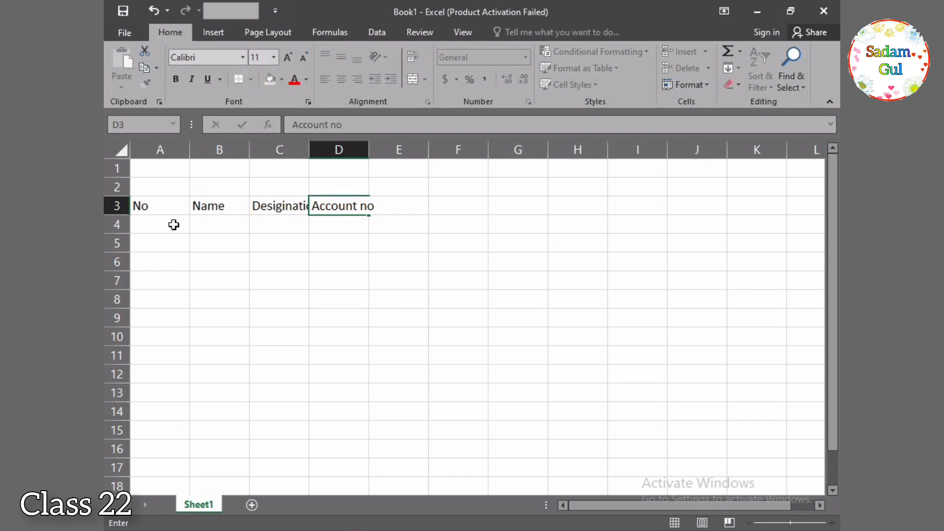
key(Tab)
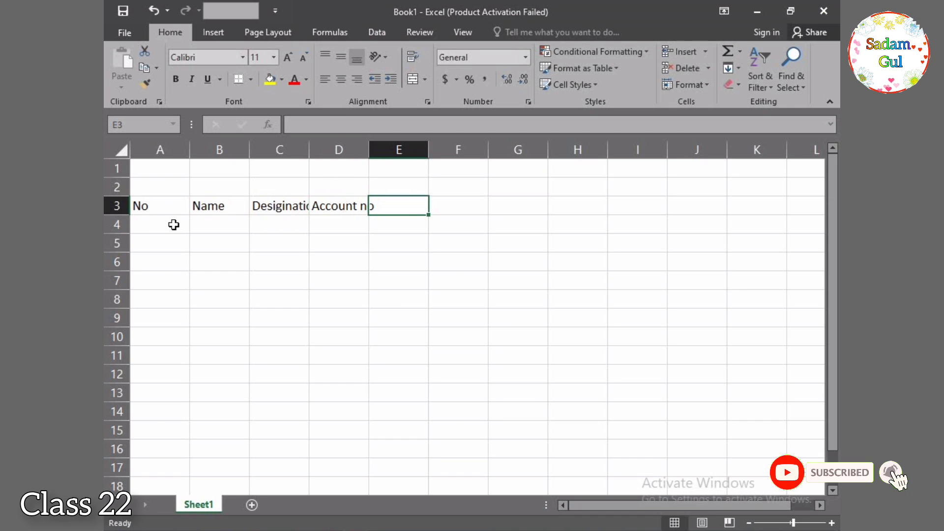
- Add the headers pre salary, Basic salary and Total salary in cells E3, F3 and G3
text(pre)
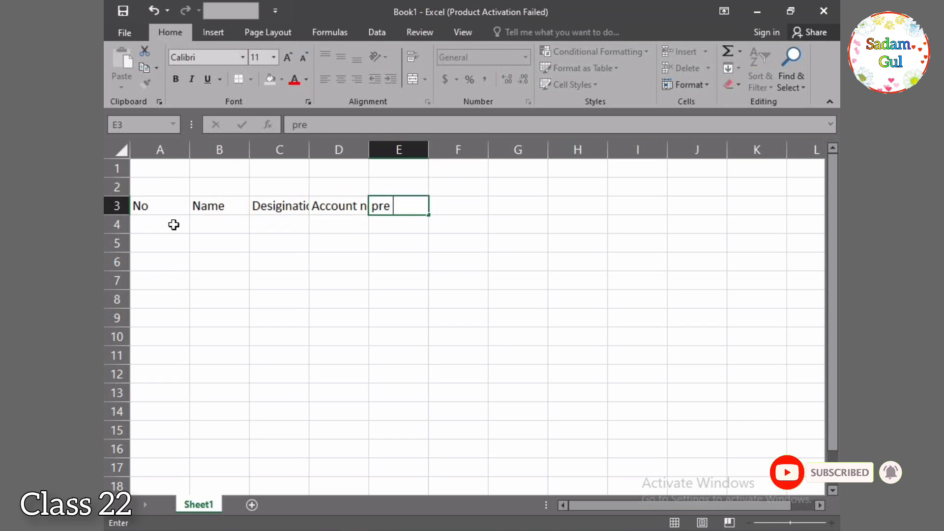
text( salary)
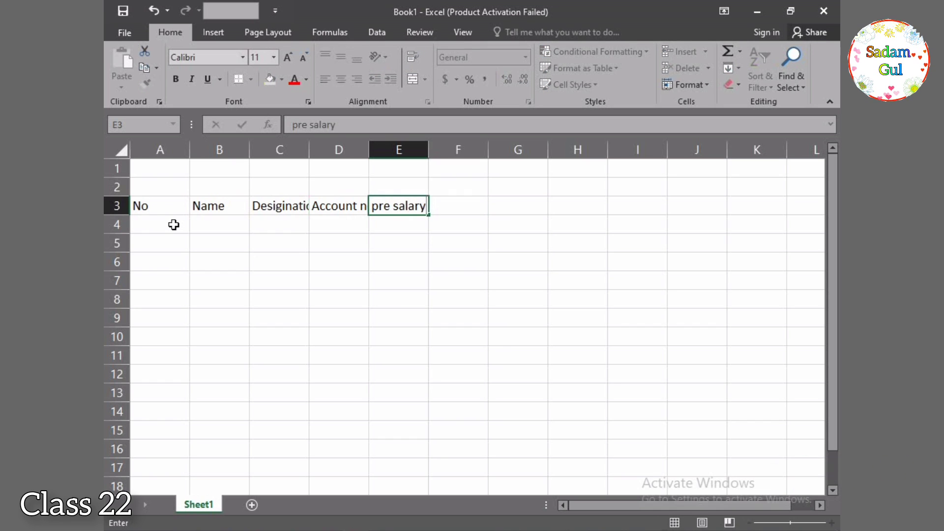
key(Tab)
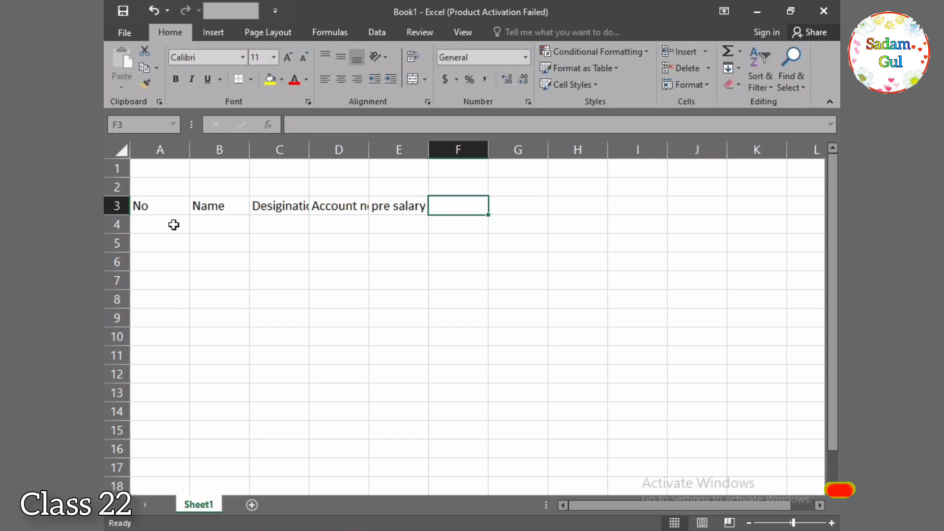
text(Basic)
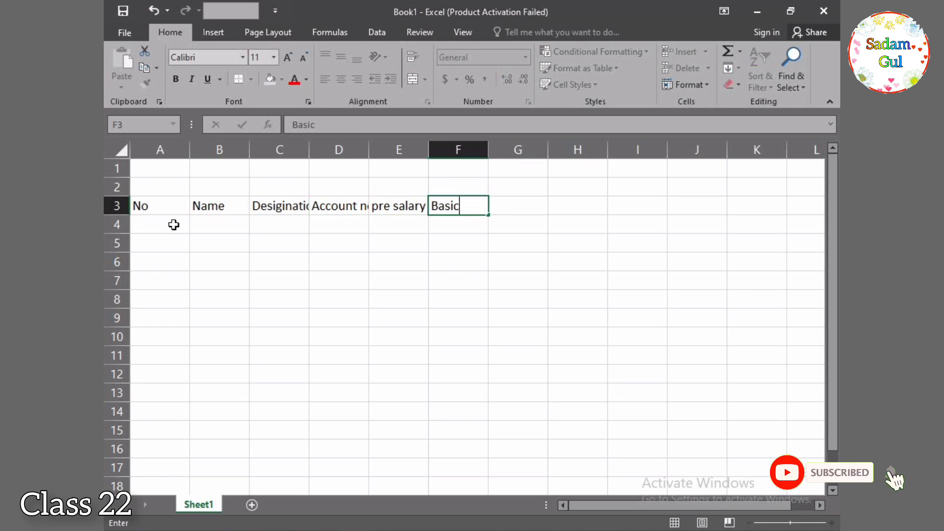
text( salary)
key(Tab)
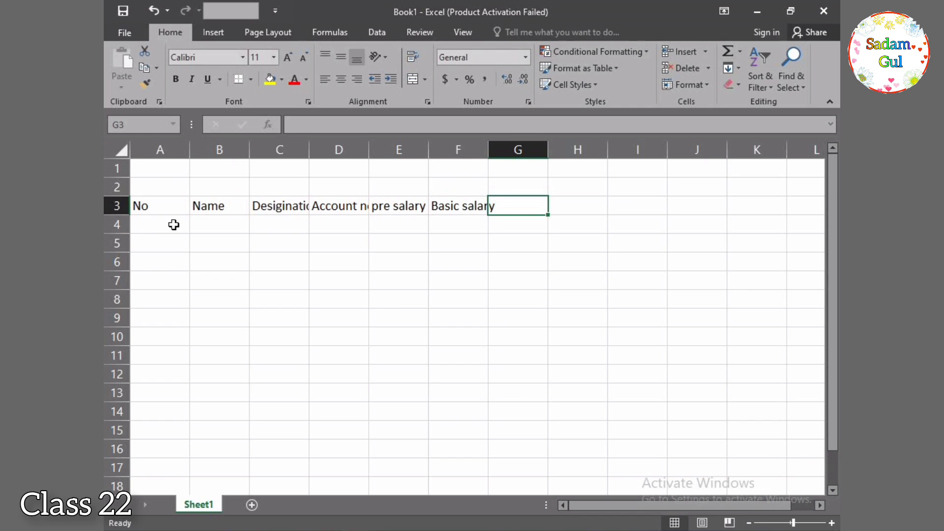
text(Total)
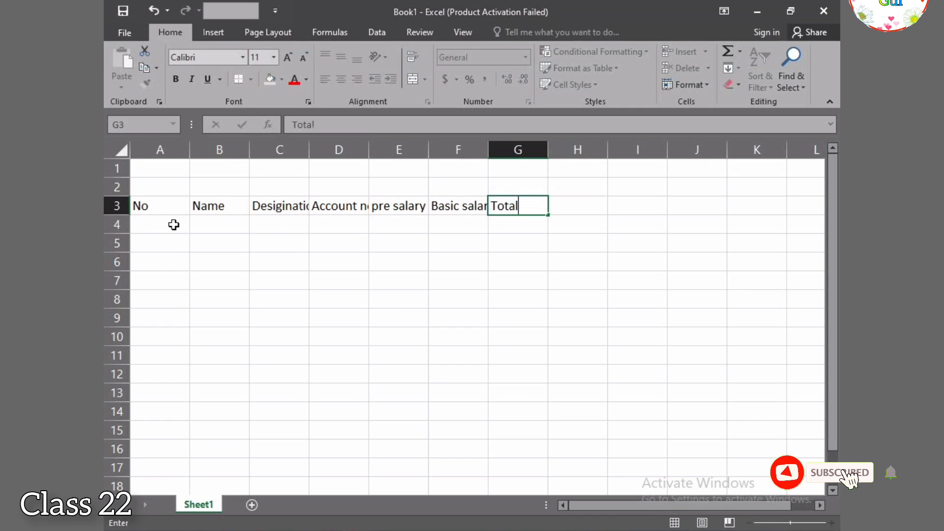
text( salary)
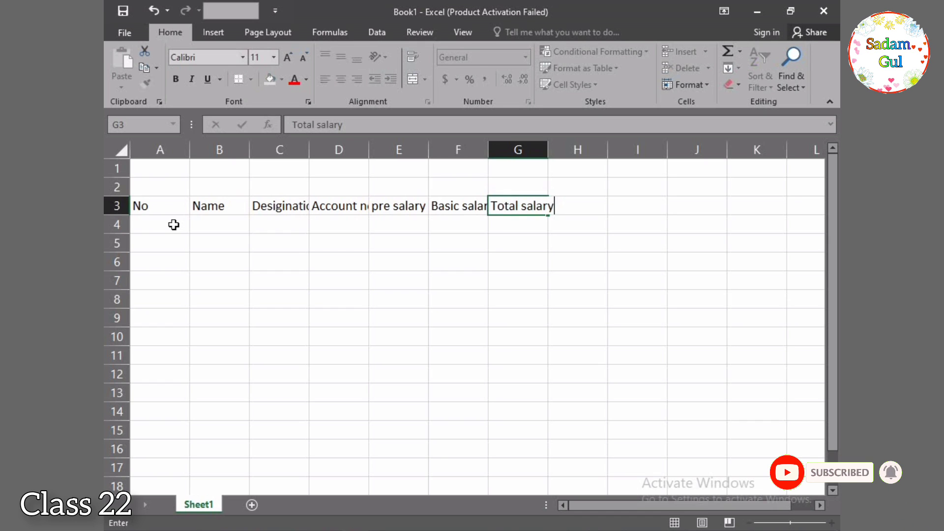
key(Tab)
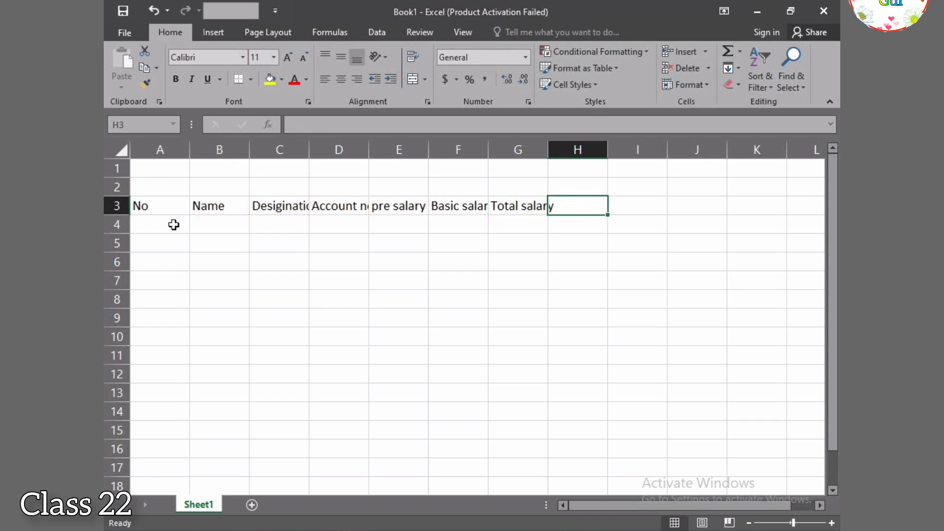
- Split the Account no header in D3 onto two lines within its cell and narrow column D slightly
double_click(357, 206)
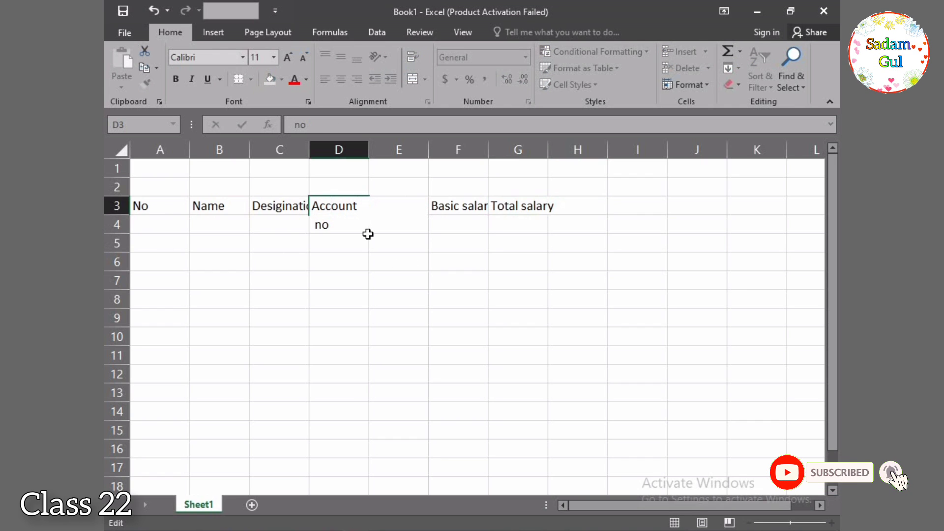
key(Return)
click(411, 212)
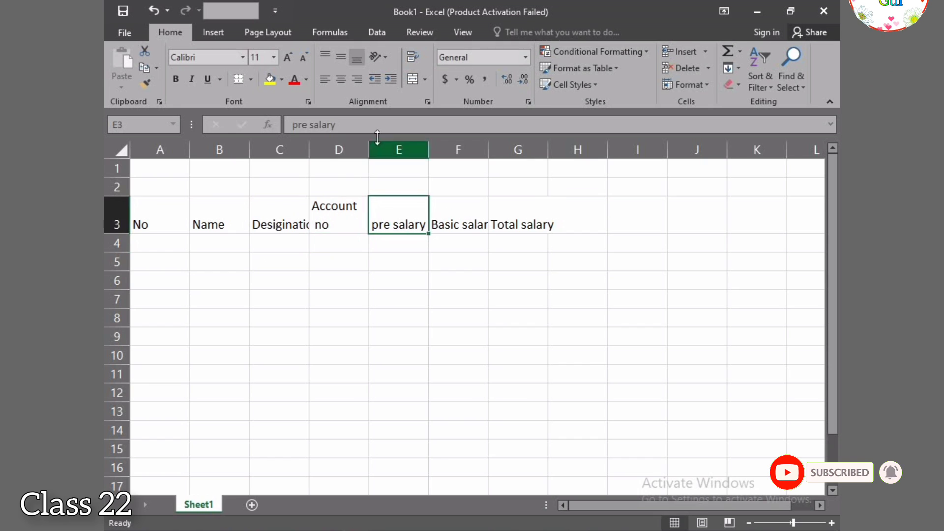
click(359, 148)
drag(369, 148, 363, 148)
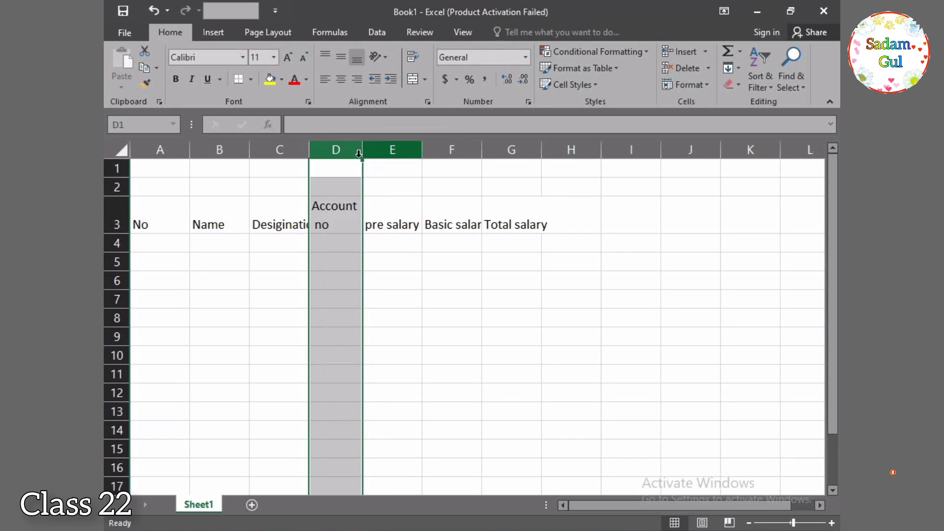
click(352, 222)
double_click(353, 222)
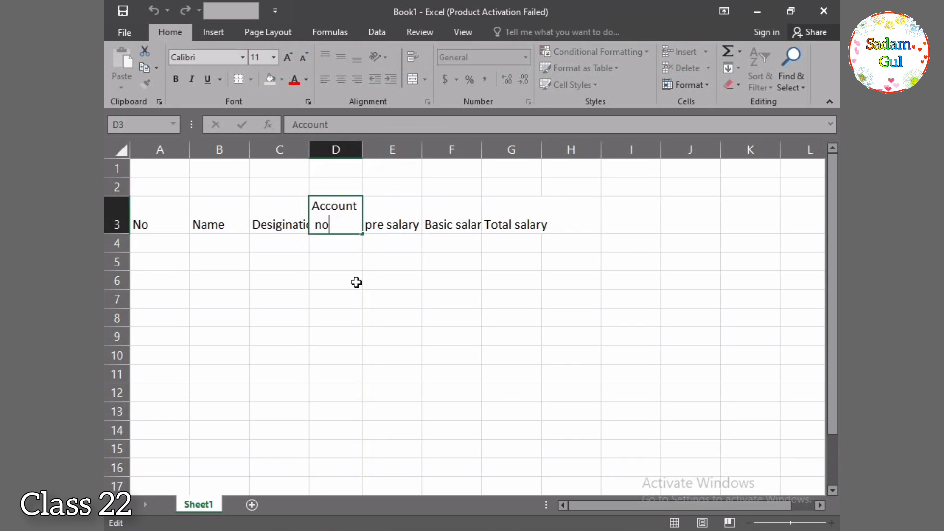
- Split the pre salary, Basic salary and Total salary headers in E3 to G3 onto two lines, with salary on the second line
click(388, 218)
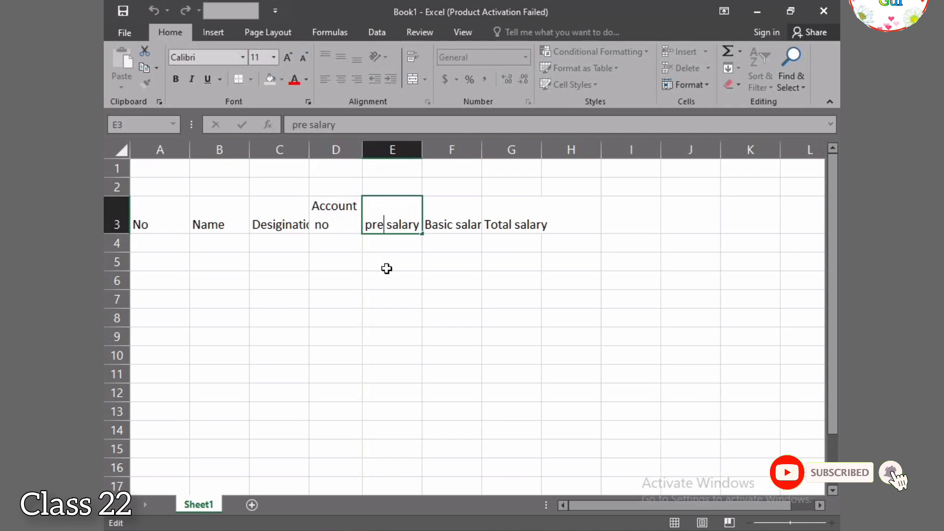
click(388, 225)
key(alt+Return)
click(406, 148)
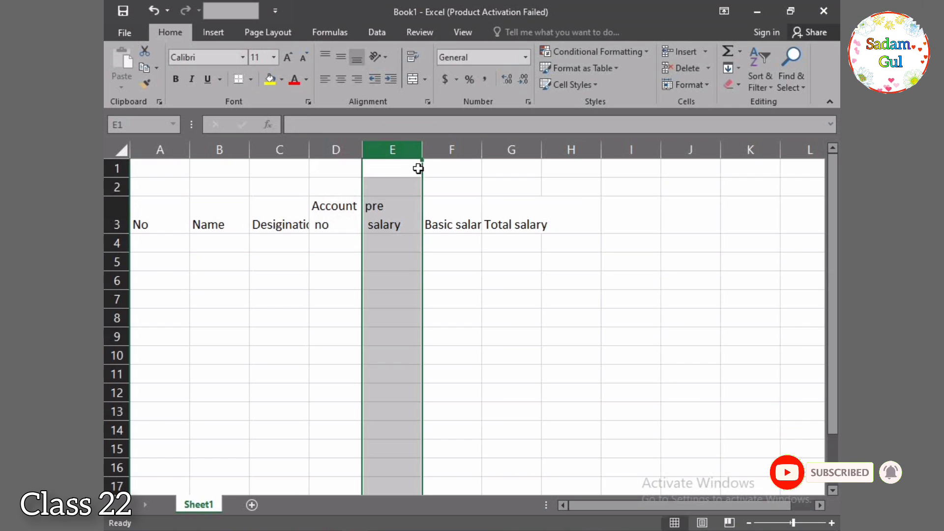
click(440, 217)
double_click(453, 221)
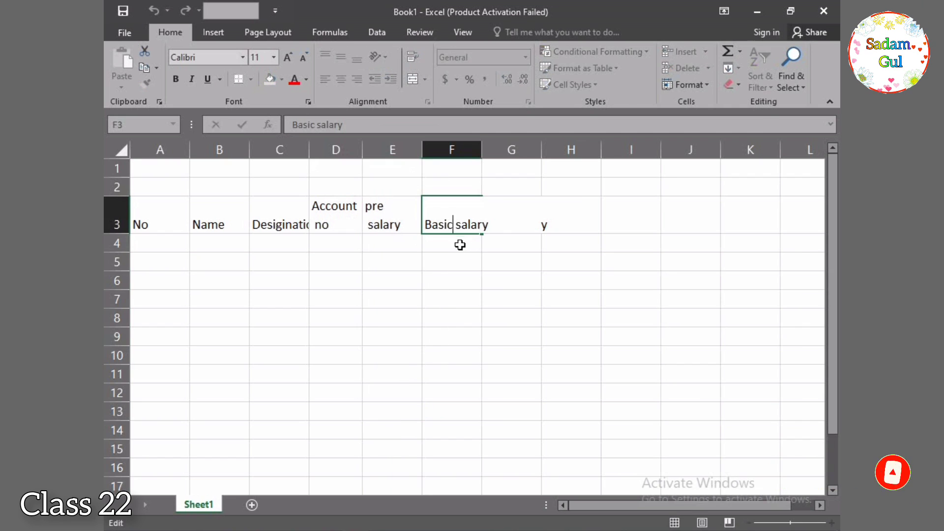
key(alt+Return)
click(477, 149)
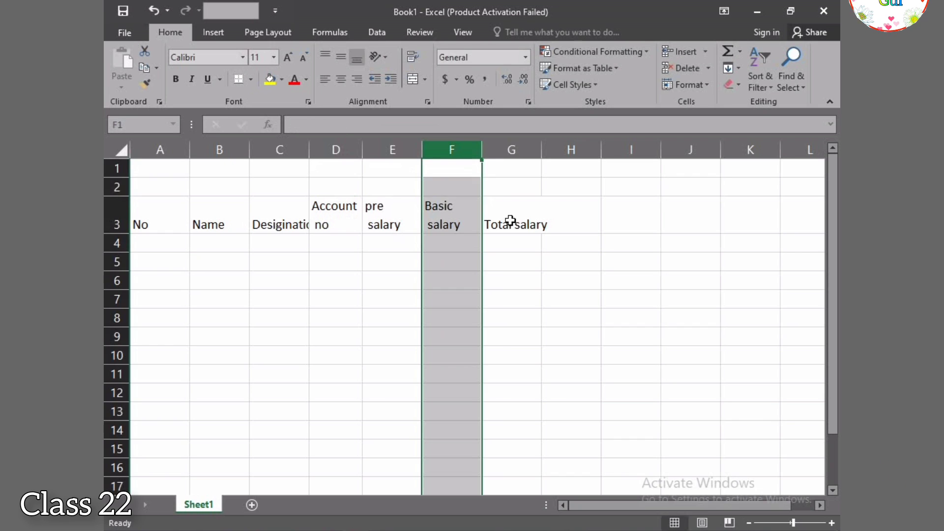
double_click(512, 224)
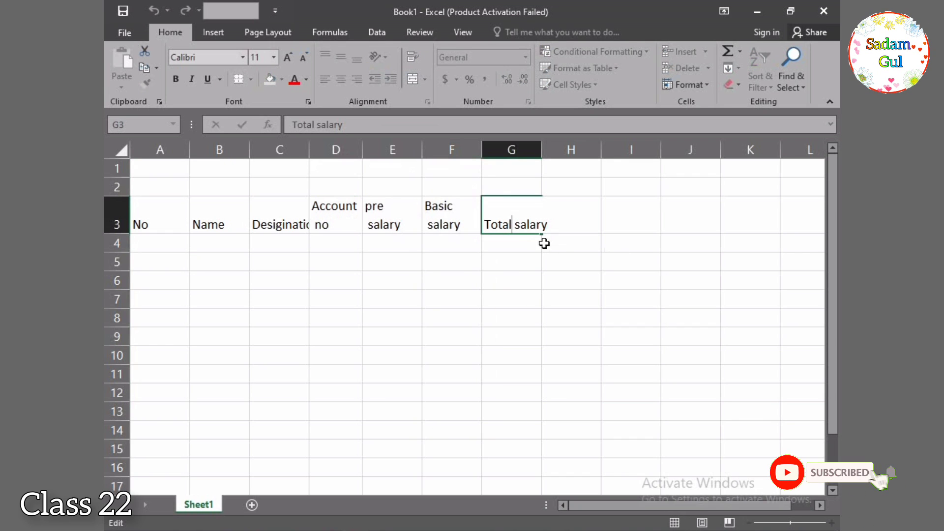
click(533, 146)
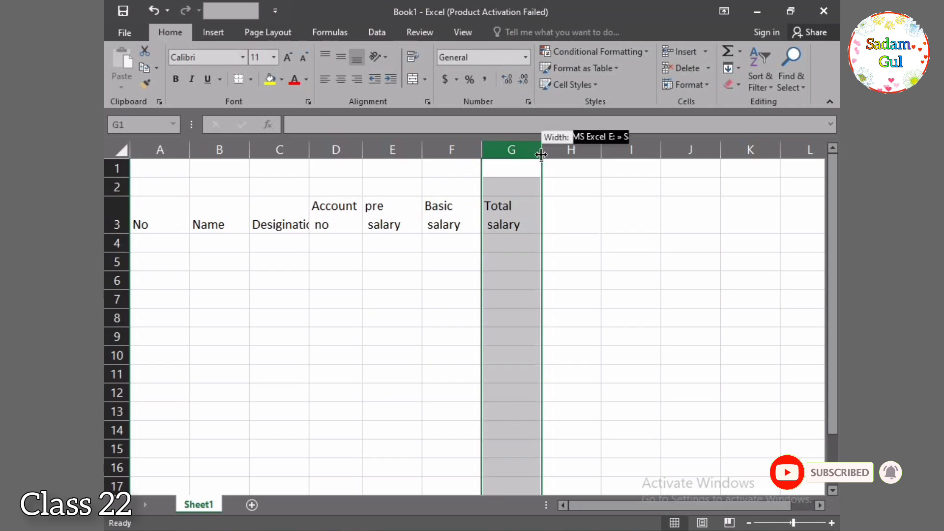
- Add the headers Adv salary in cell H3 and Extra period in cell I3, each split onto two lines
click(596, 295)
click(563, 213)
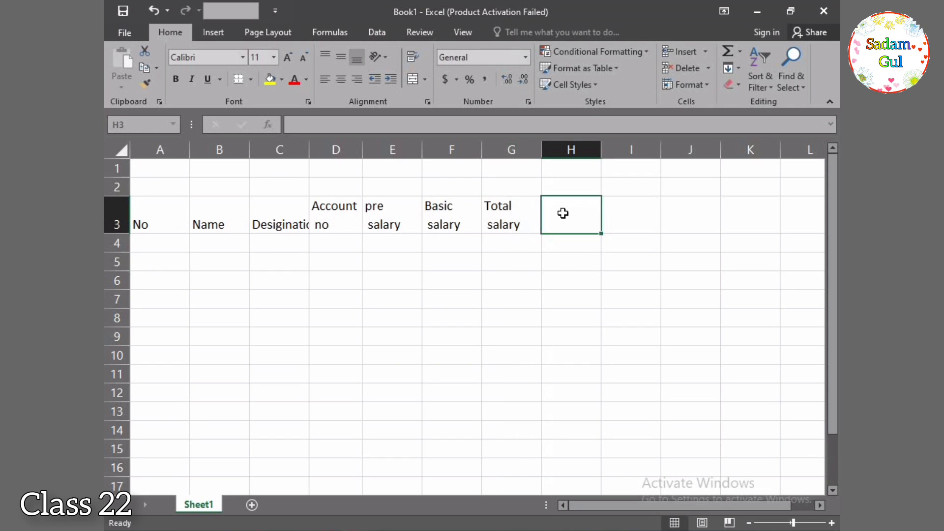
text(Adv salar)
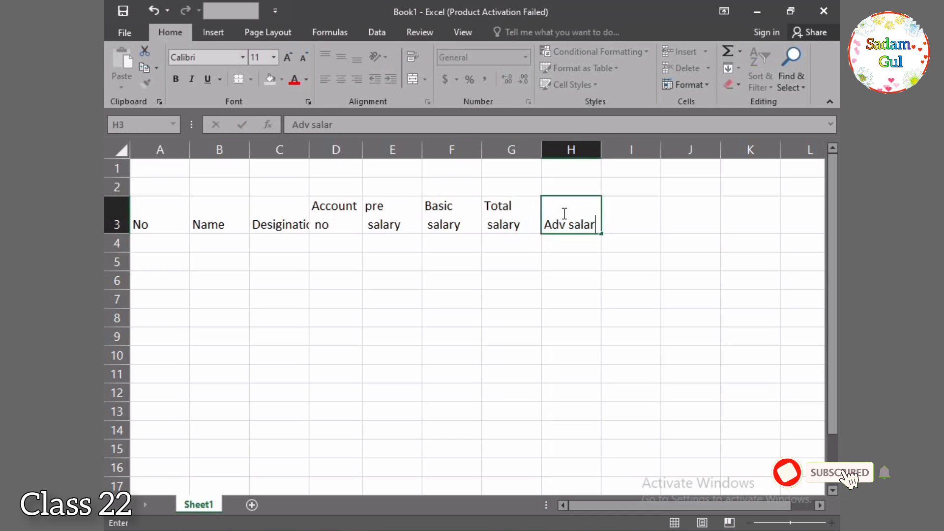
text(y)
key(Tab)
text(E)
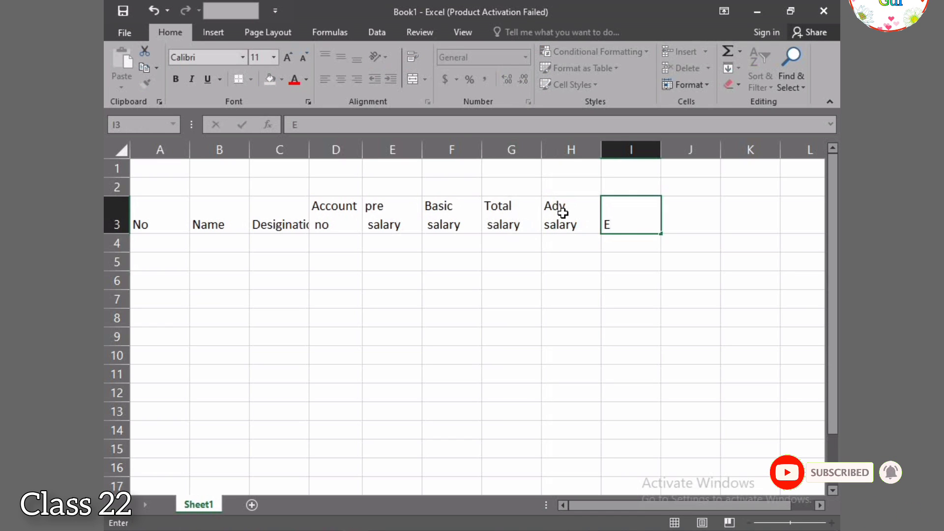
text(xtra p)
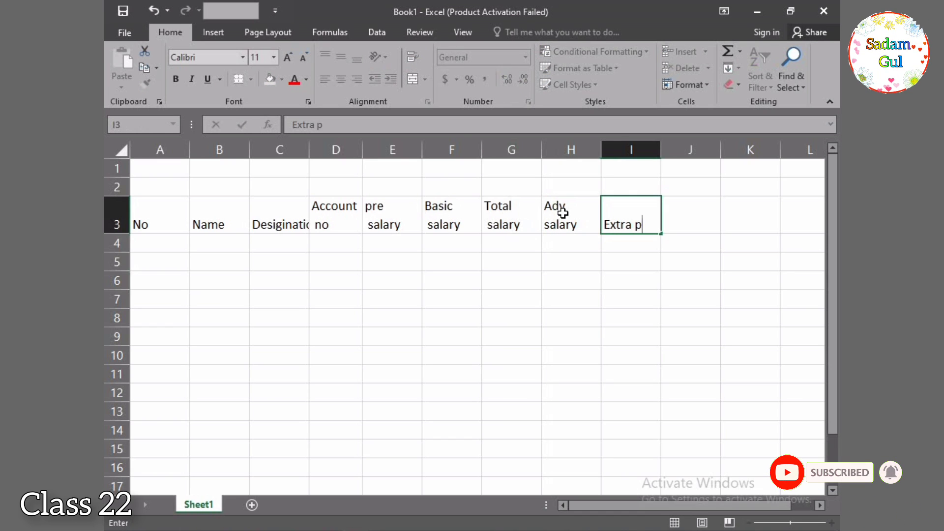
text(eriod)
key(Tab)
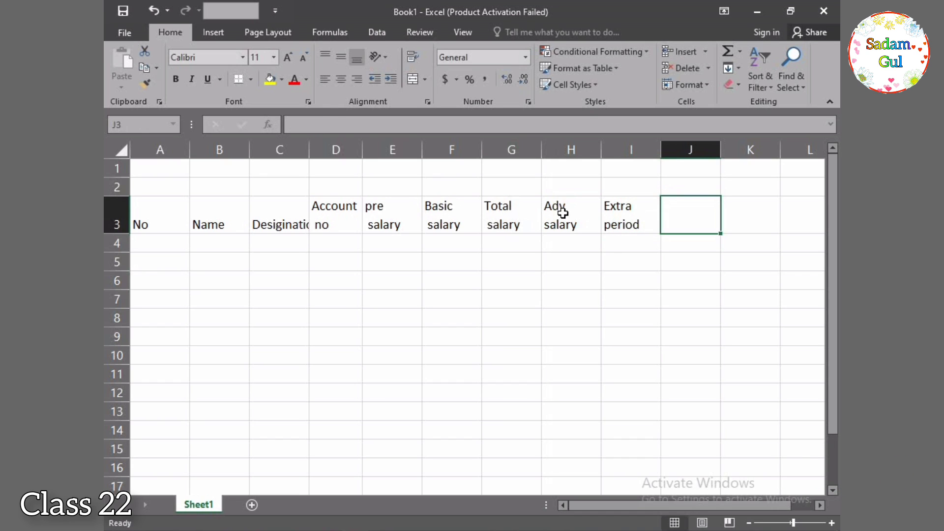
- Add the headers no of days in J3 and One day salary in K3, with the last word on a second line
text(no of)
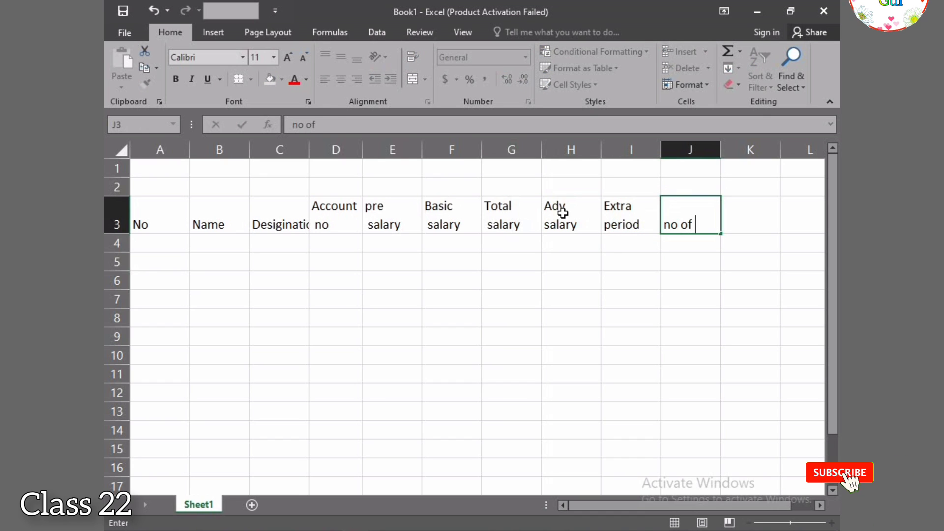
text( days)
key(Tab)
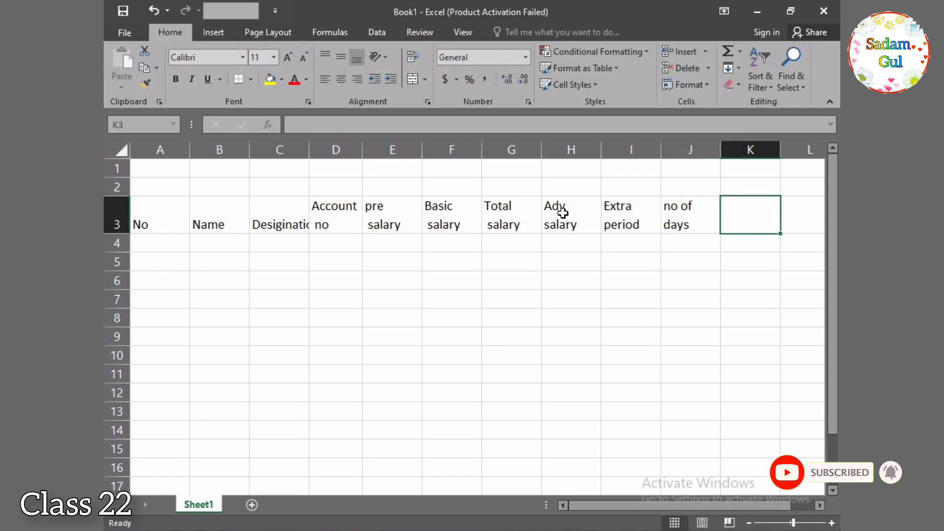
click(749, 523)
click(749, 523)
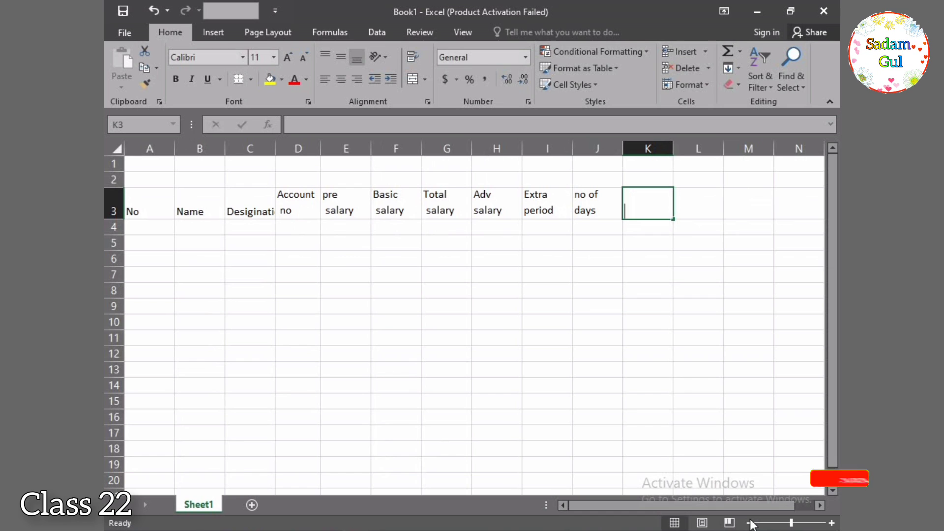
text(One day salary)
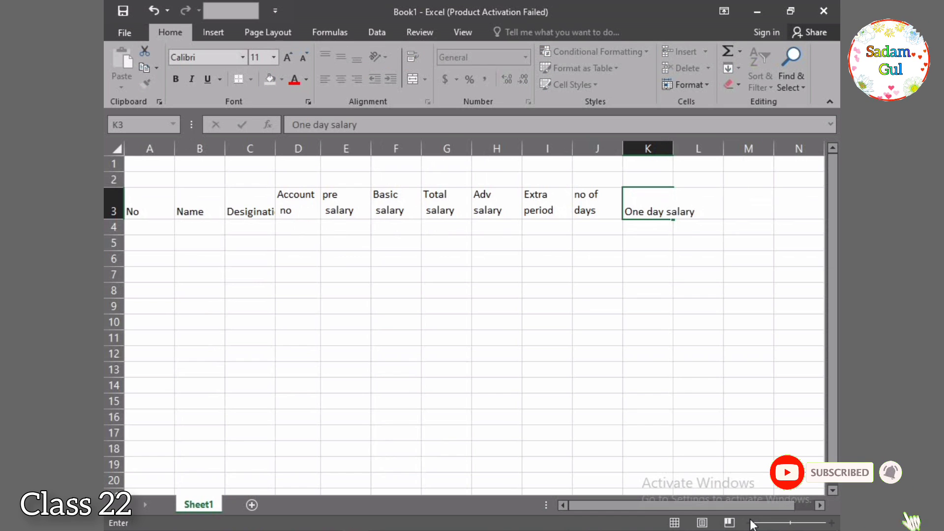
key(Tab)
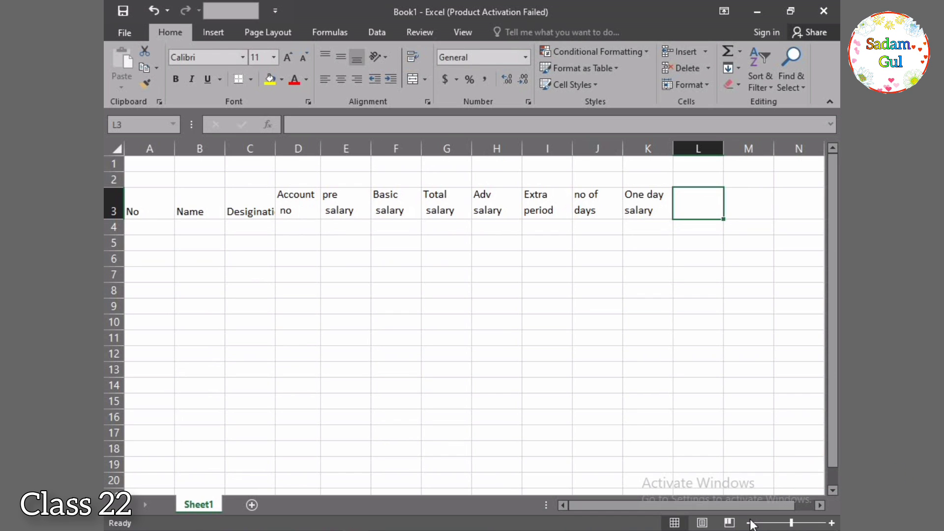
- Continue the header row with Duduction in cell L3 and current salary in cell M3
text(Dud)
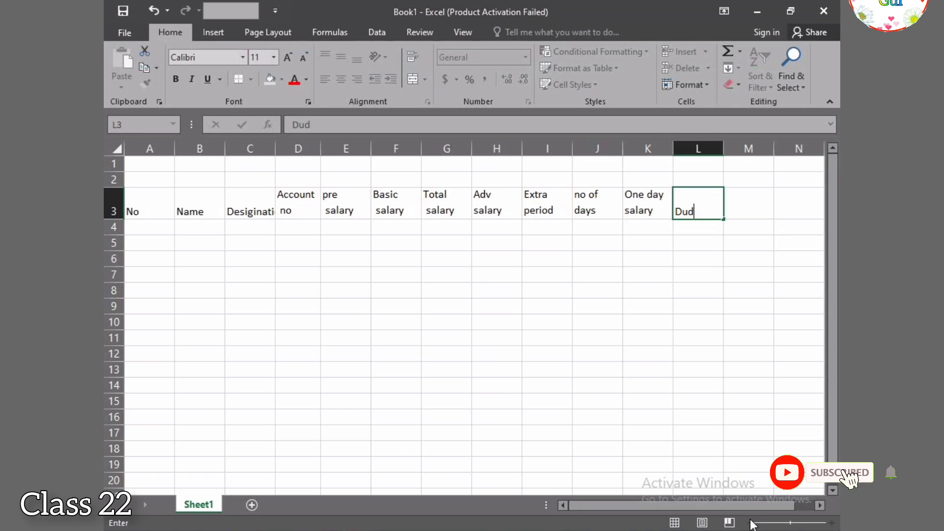
text(uction)
key(Tab)
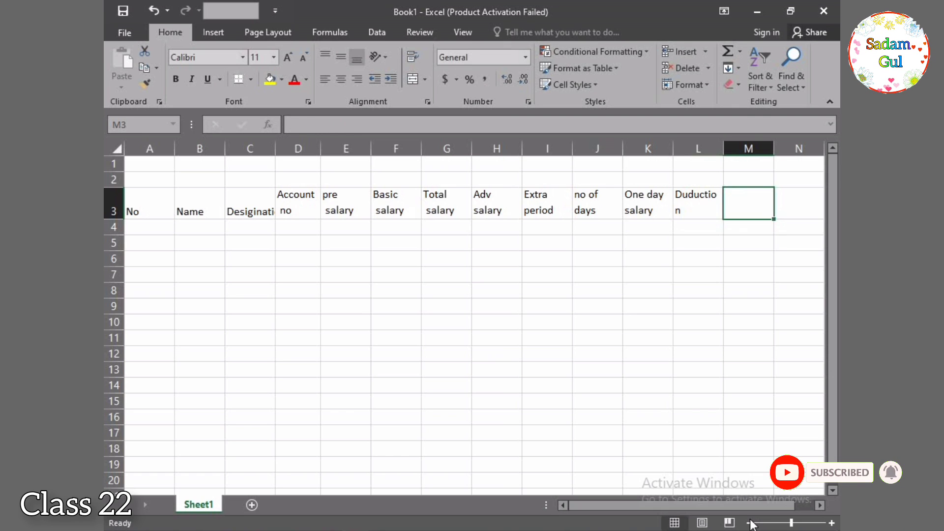
text(curre)
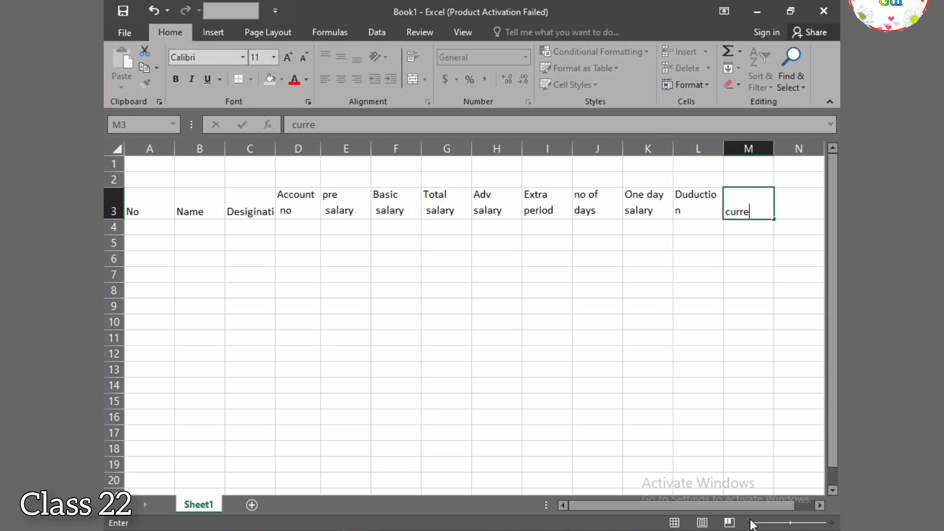
text(nt salary)
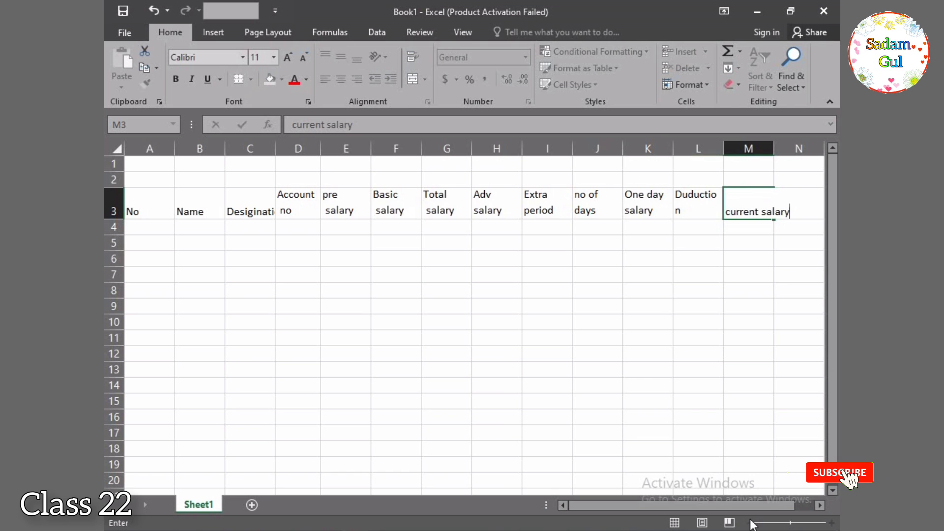
key(Tab)
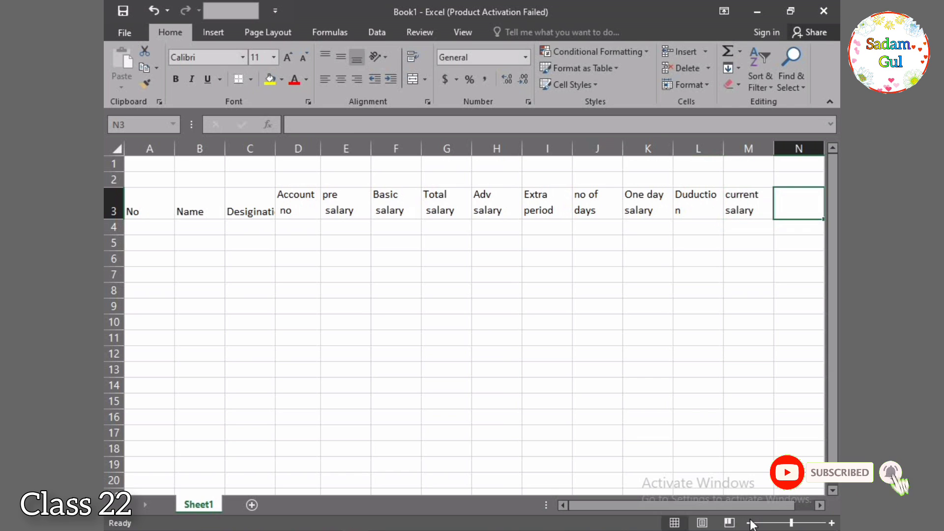
- Add the header Payable salary in cell N3, with salary on the second line
click(749, 523)
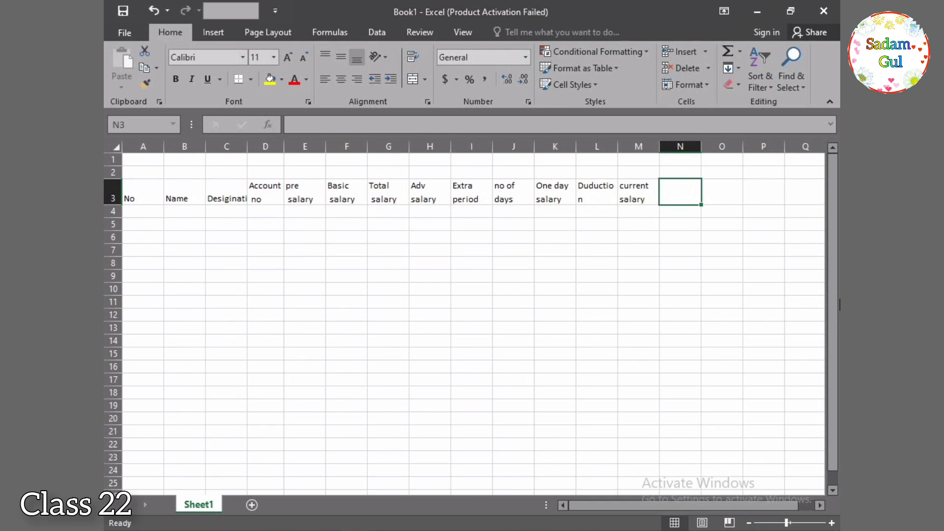
text(Pa)
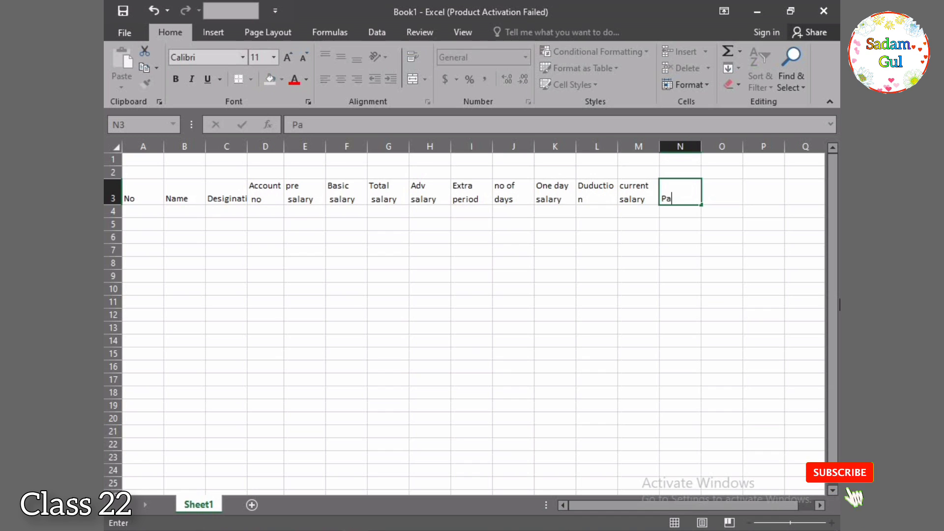
text(yable salar)
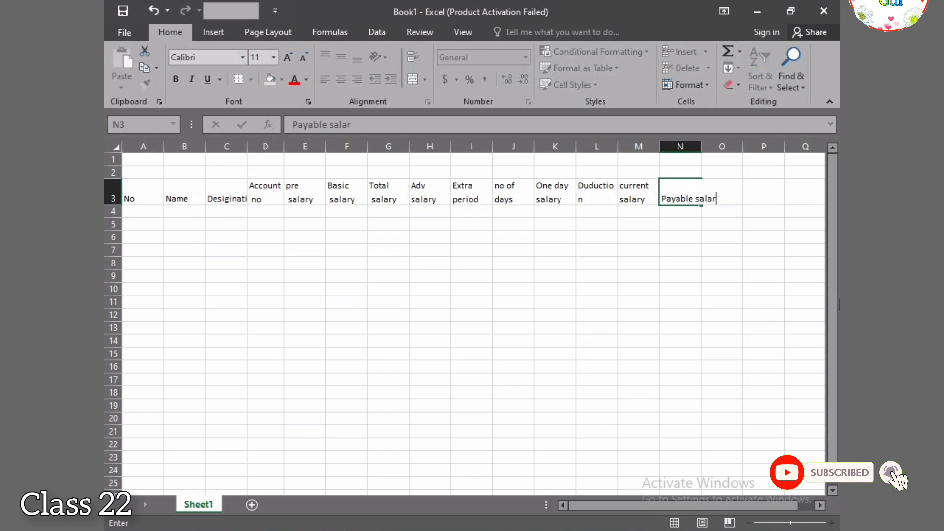
text(y)
key(Tab)
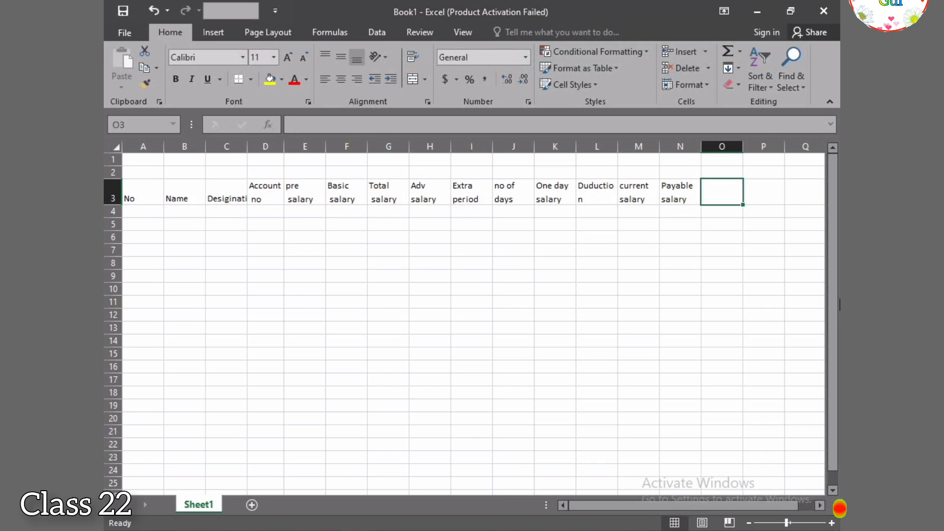
- Enter Paid salary as the header in cell O3, with salary on the second line
text(Date)
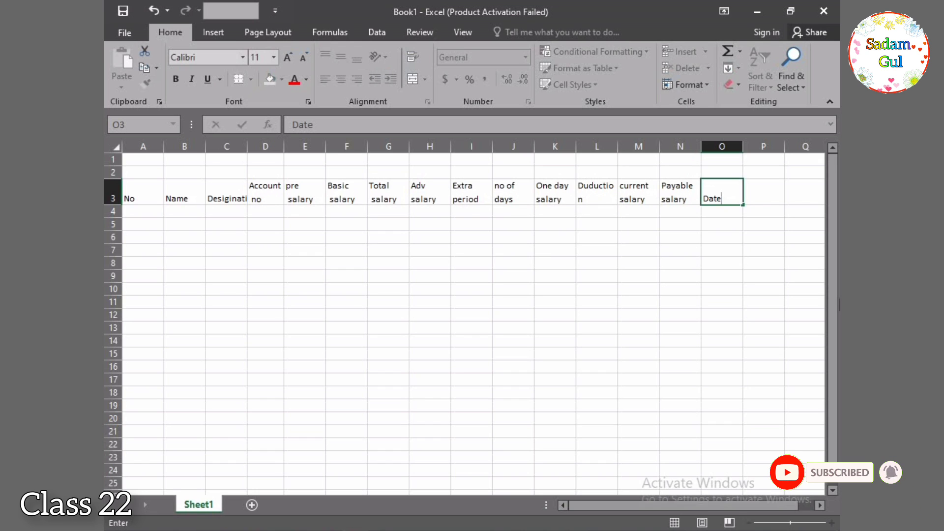
key(BackSpace)
key(BackSpace)
key(BackSpace)
key(BackSpace)
text(Pae)
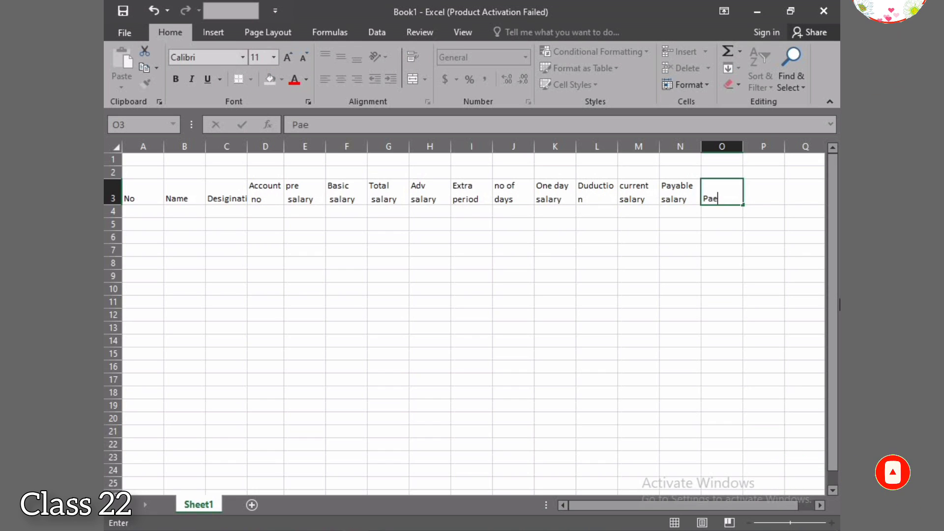
key(BackSpace)
text(id )
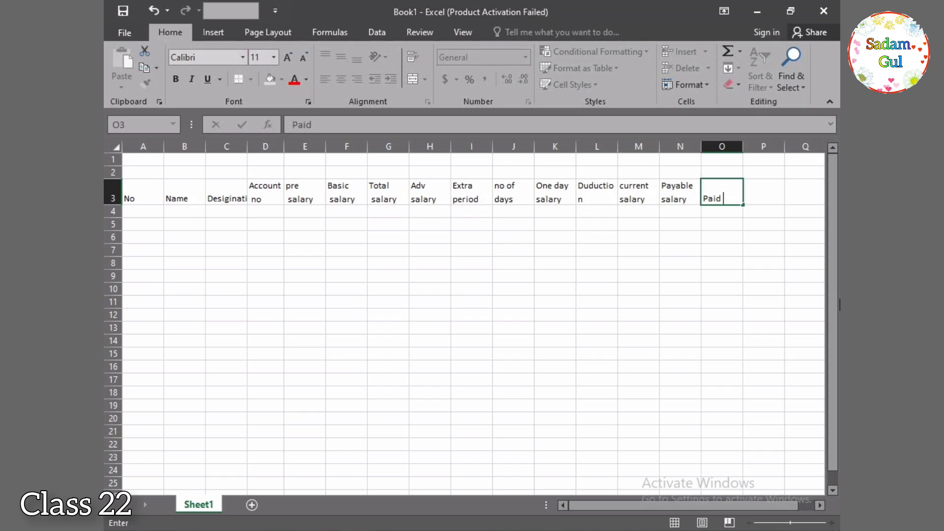
text(salary)
key(Tab)
- Finish the header row with date in cell P3 and pending salary in cell Q3
text(da)
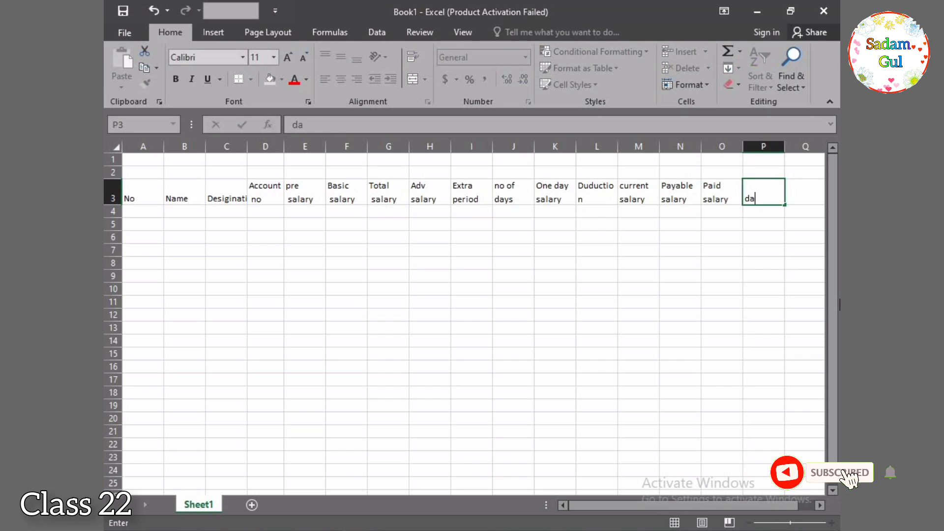
key(Tab)
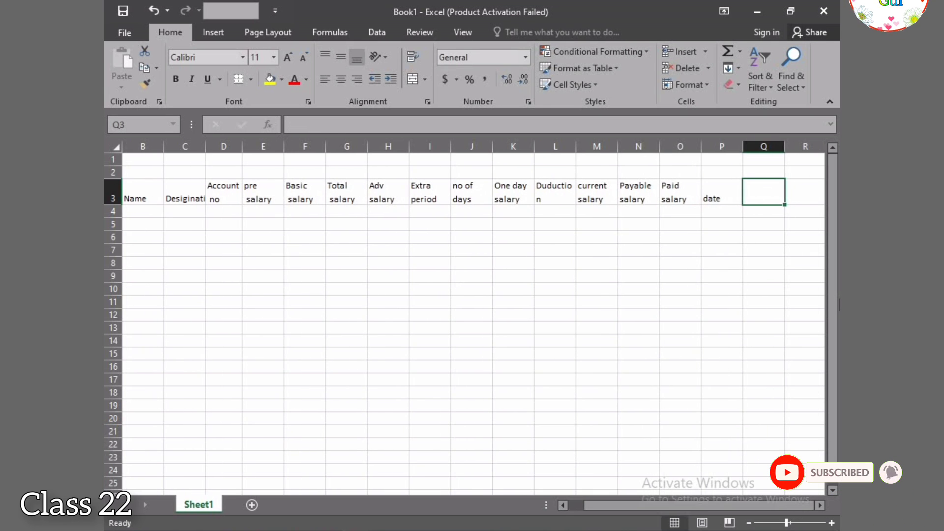
text(pendin)
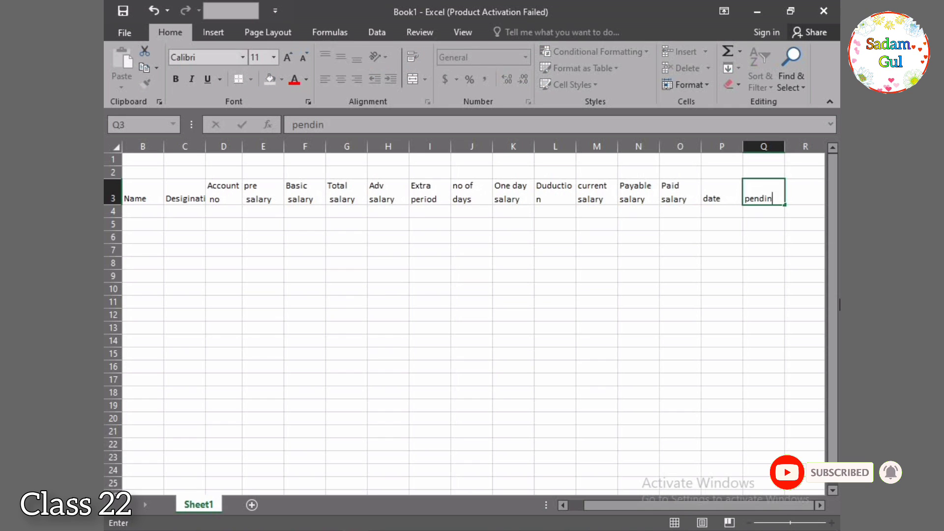
text(g salary)
key(Tab)
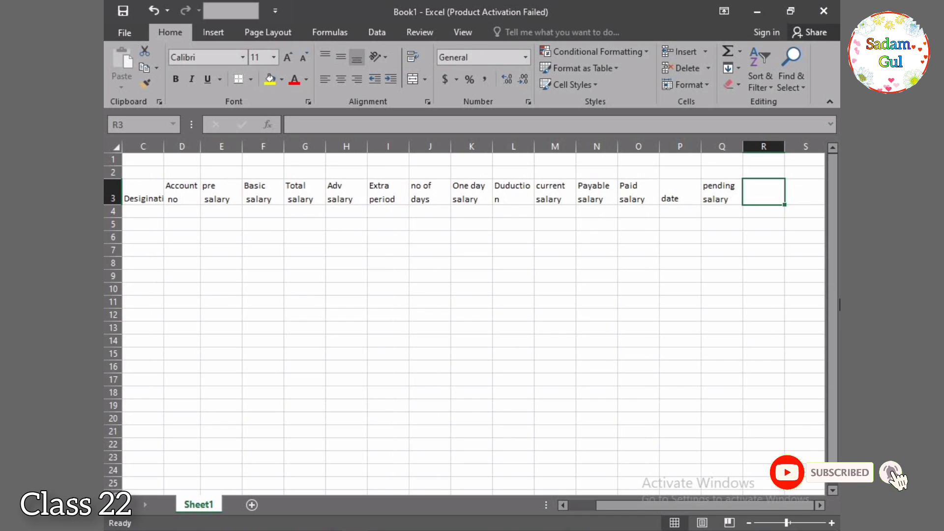
- Narrow columns M to Q, from current salary to pending salary, so each closely fits its header text
drag(744, 146, 649, 146)
click(698, 146)
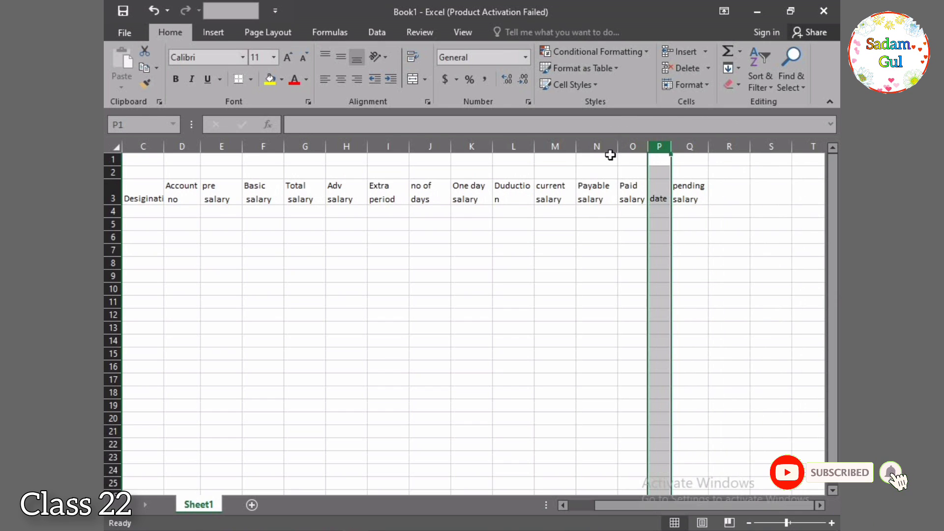
drag(618, 146, 614, 146)
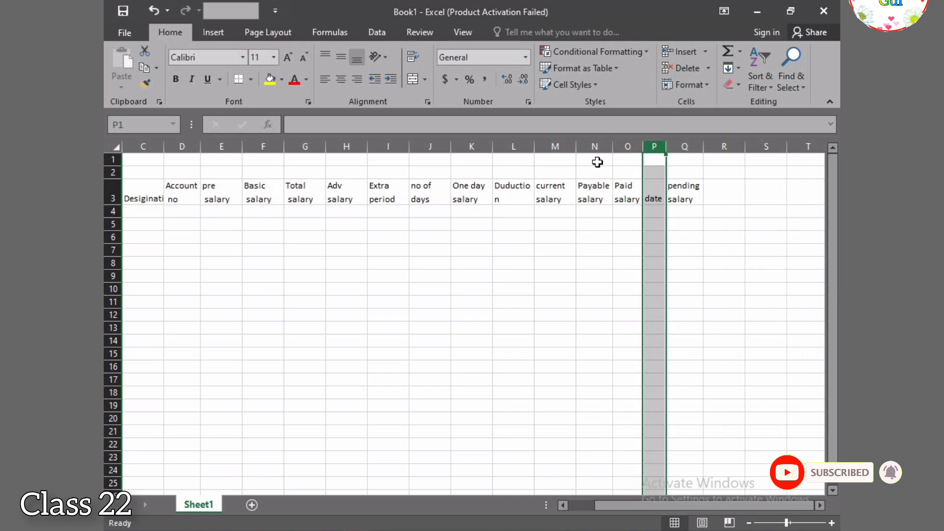
click(609, 144)
click(566, 146)
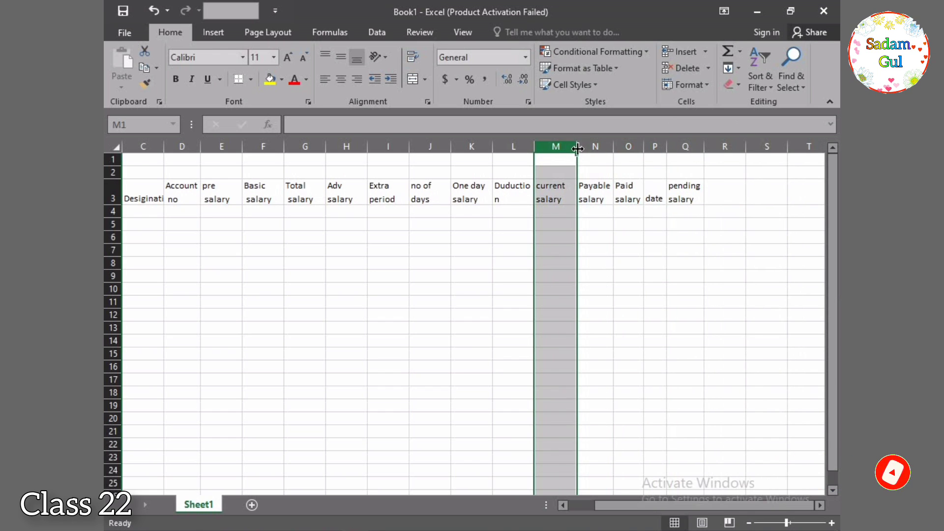
double_click(573, 147)
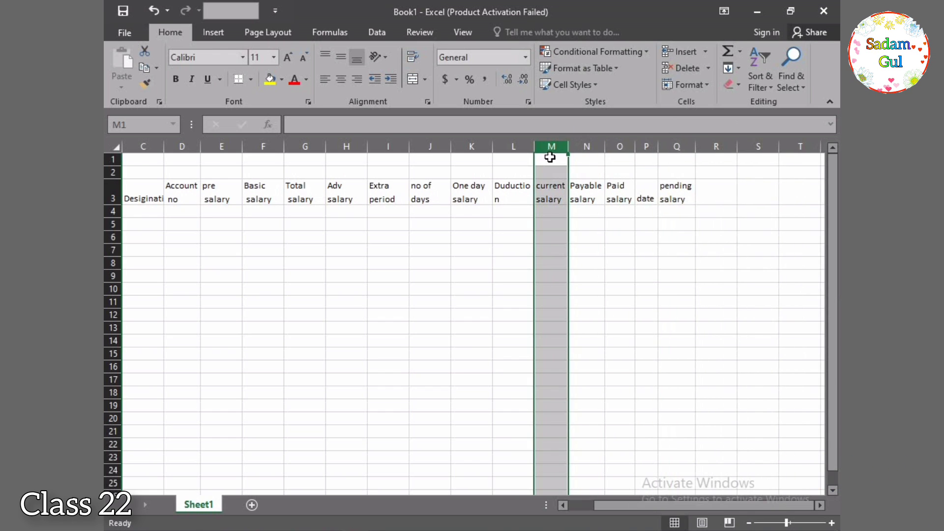
- Narrow the One day salary column K and the no of days column J to fit their headers
click(514, 147)
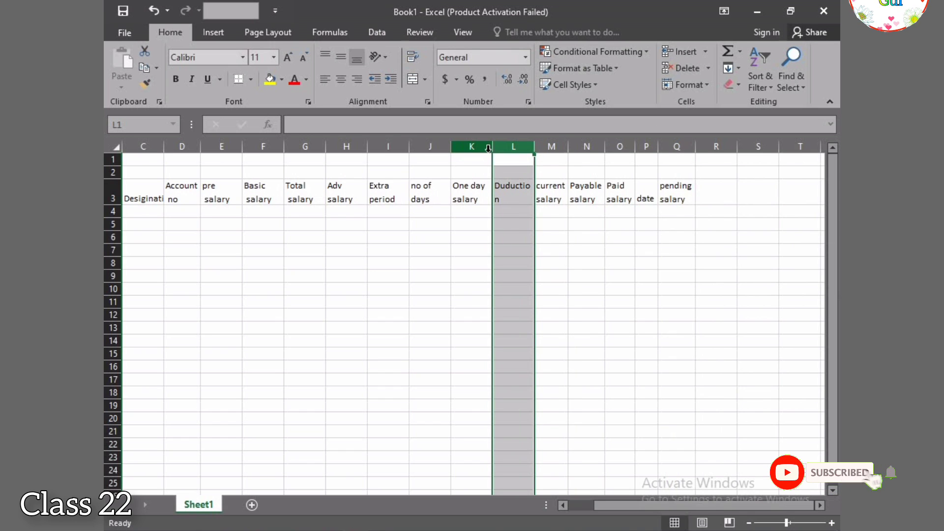
click(486, 146)
double_click(492, 146)
click(443, 146)
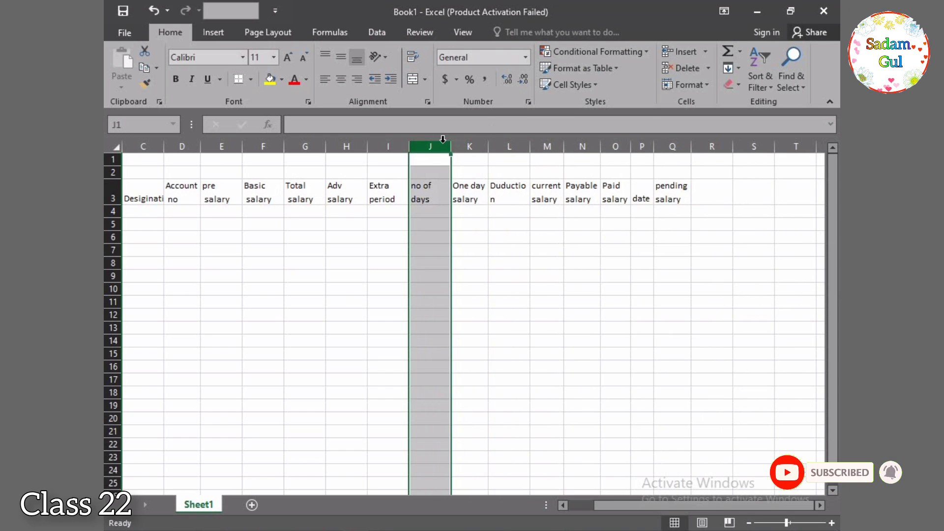
double_click(452, 151)
- Narrow columns E to I, from pre salary to Extra period, so each fits its header text
click(399, 148)
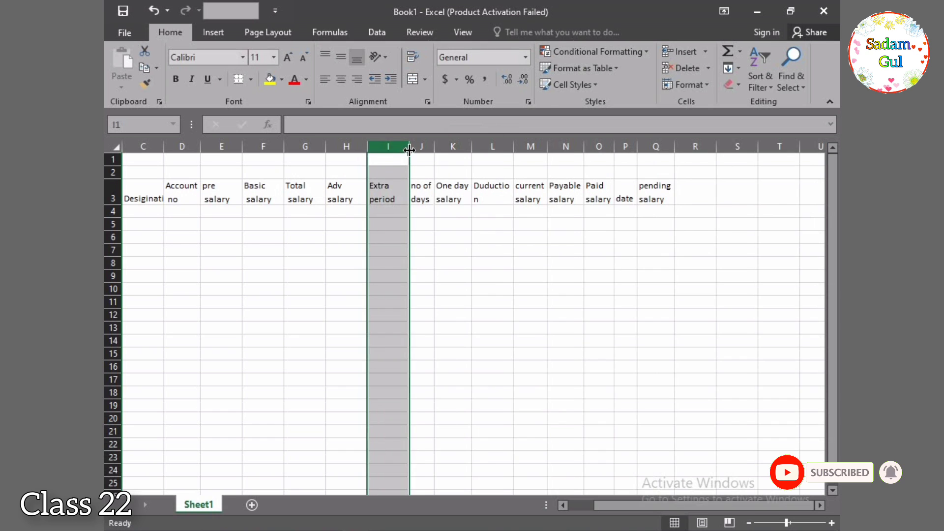
double_click(410, 147)
click(347, 147)
double_click(368, 146)
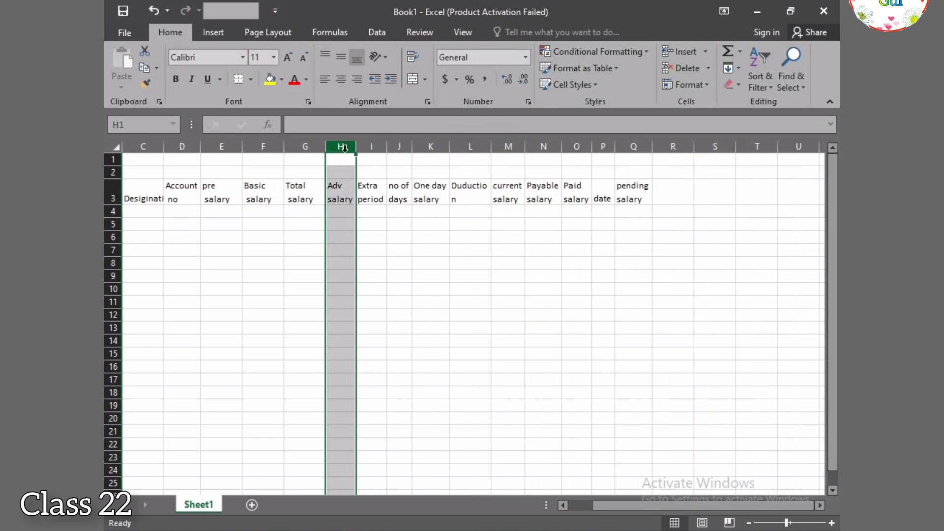
click(310, 147)
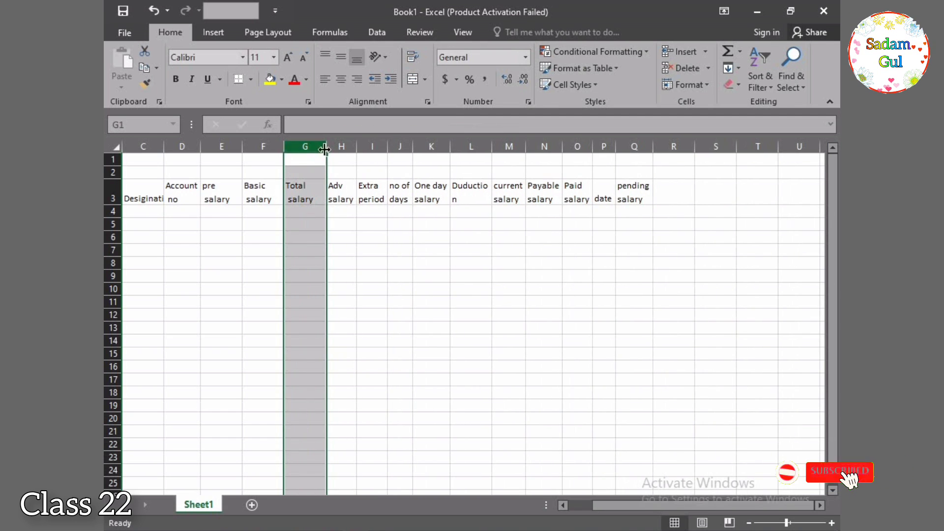
double_click(326, 147)
click(256, 146)
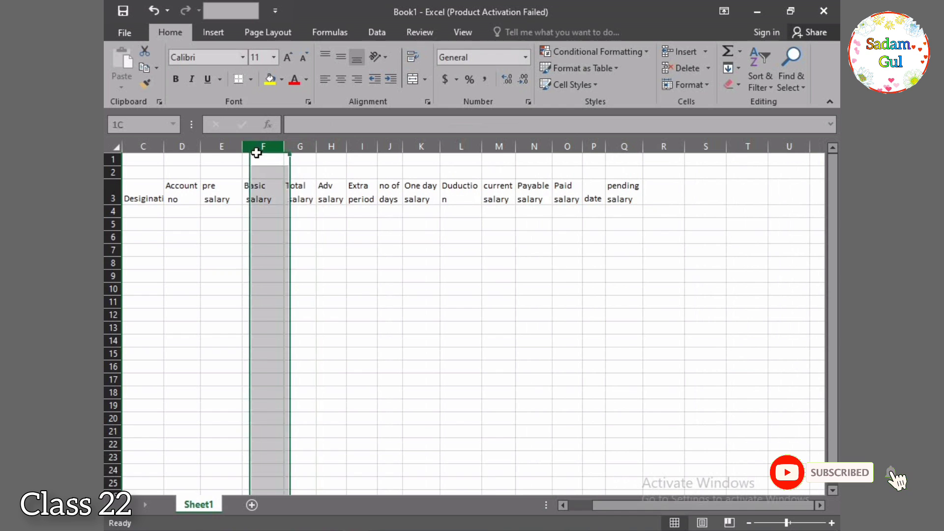
double_click(284, 142)
click(232, 147)
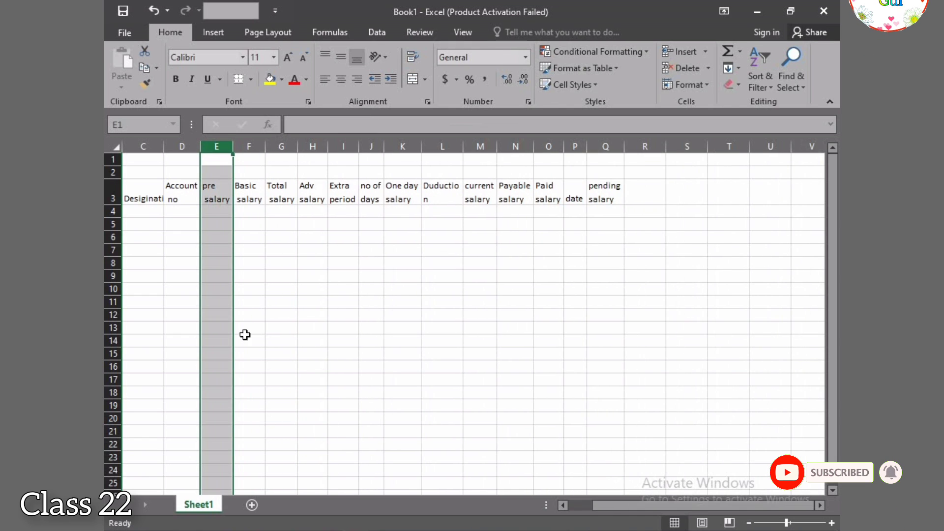
- Narrow the Name column B and the No column A to fit their headers
drag(690, 506, 604, 512)
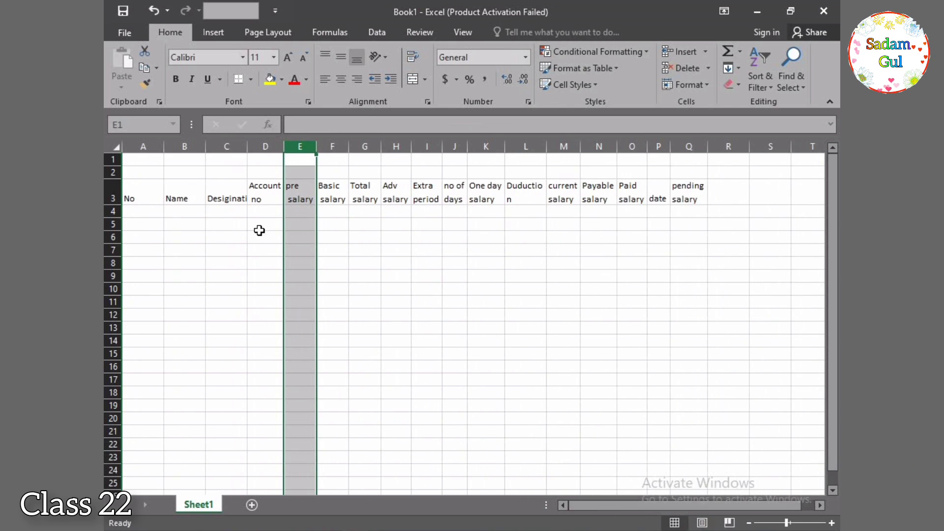
click(186, 146)
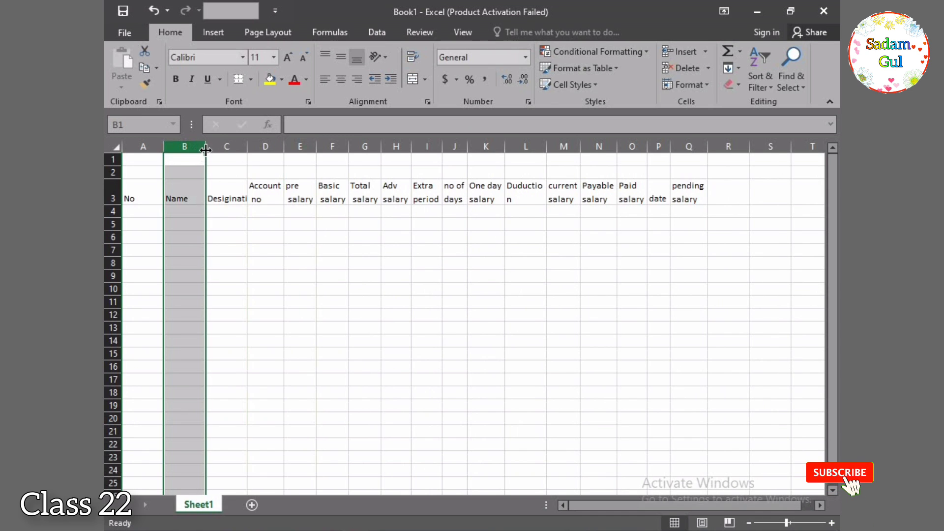
double_click(206, 146)
click(148, 146)
double_click(164, 146)
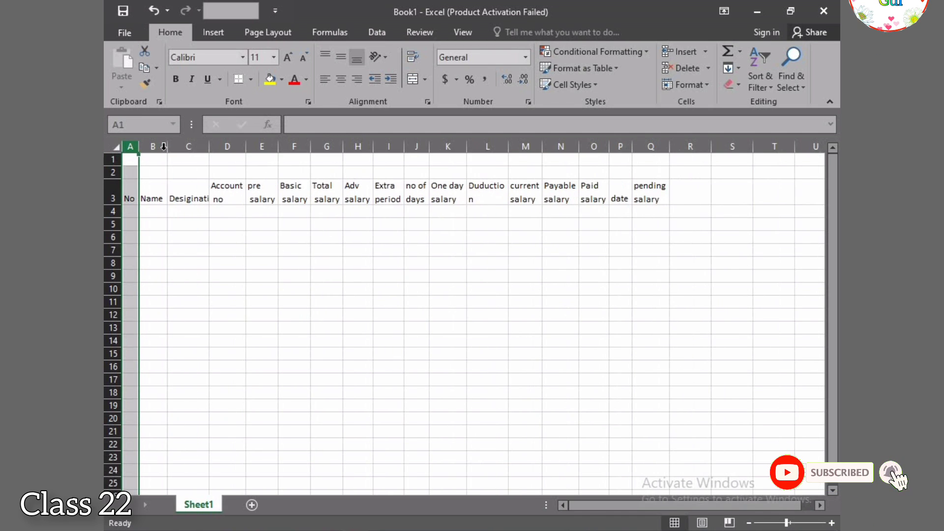
- Number the employee rows 1 to 10 in cells A4 to A13 by entering 1 and 2 and filling the series down
click(831, 524)
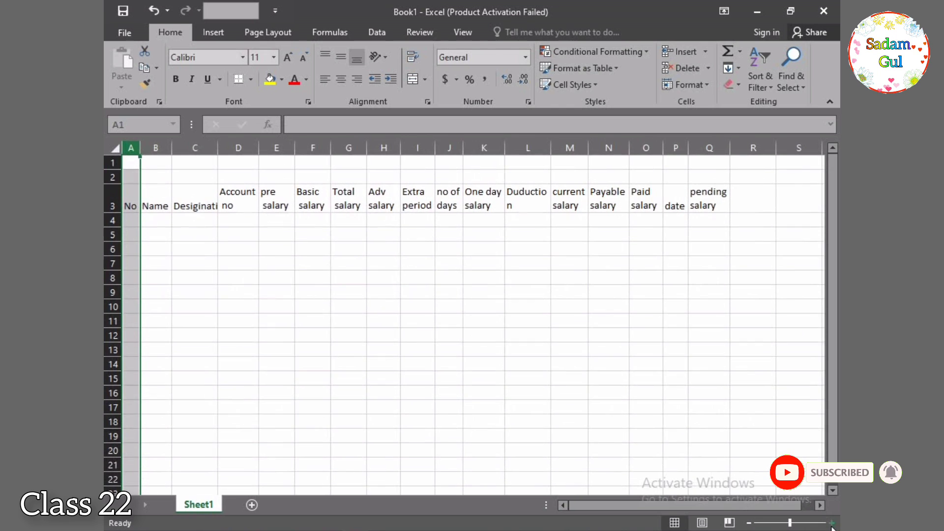
click(268, 307)
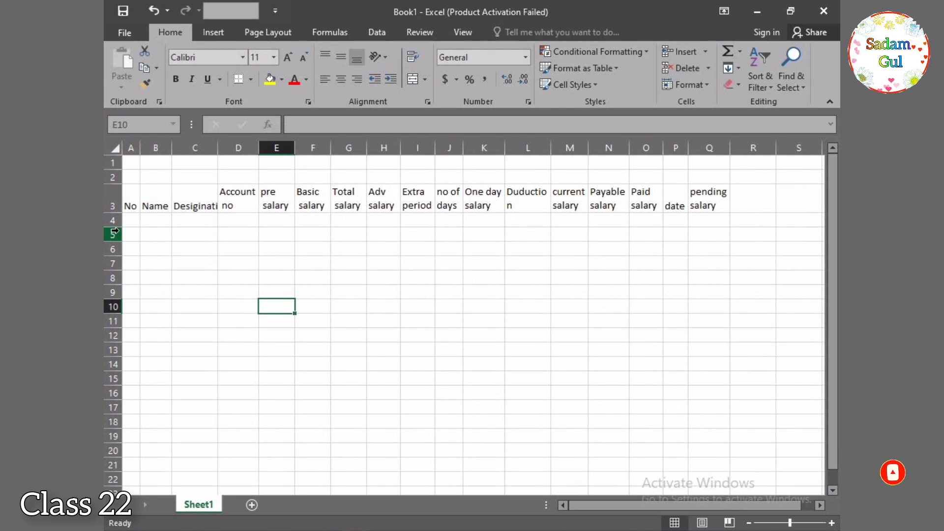
click(133, 222)
text(1)
key(Return)
text(2)
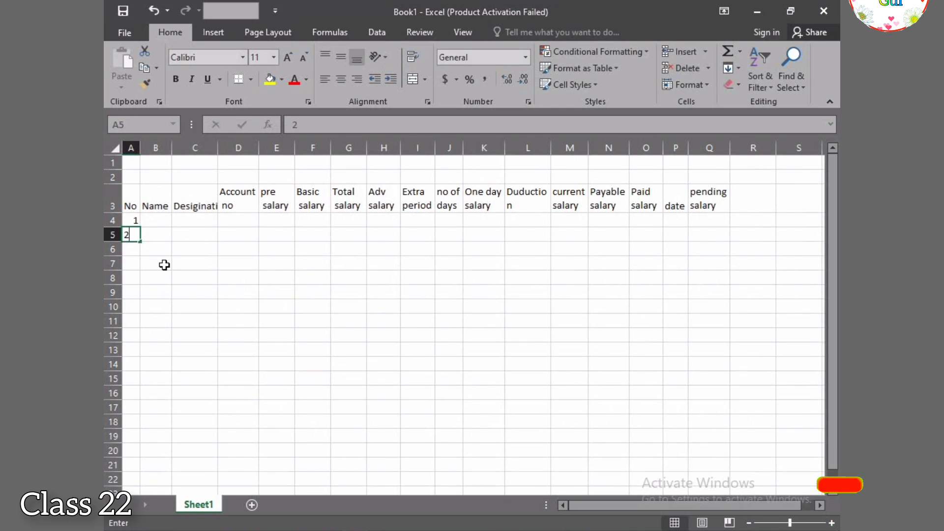
key(Return)
text(2)
key(BackSpace)
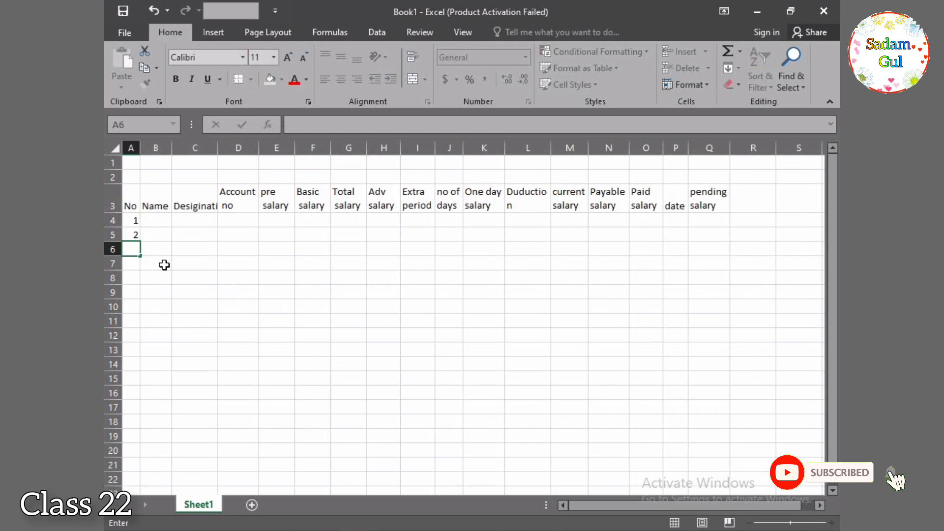
click(131, 217)
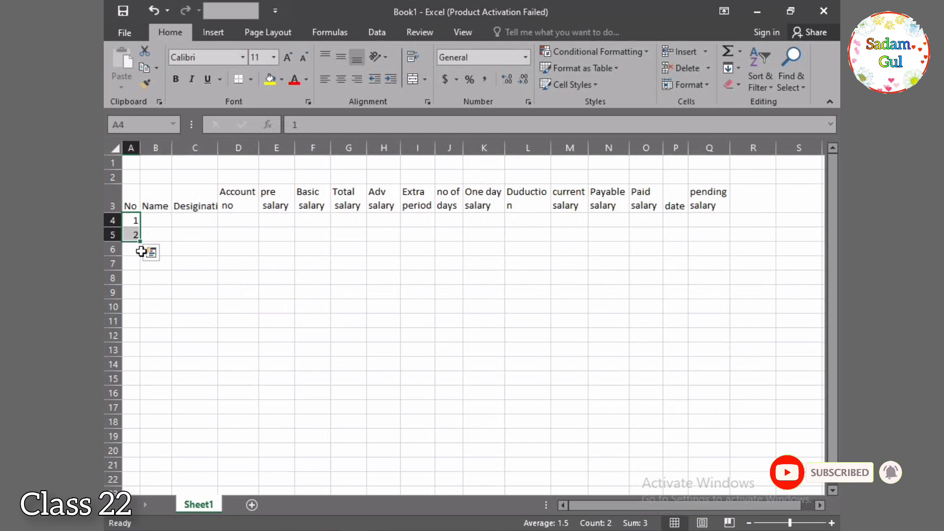
drag(140, 240, 141, 360)
- Enter the first names of employees 1 and 2 in cells B4 and B5 of the Name column
click(168, 219)
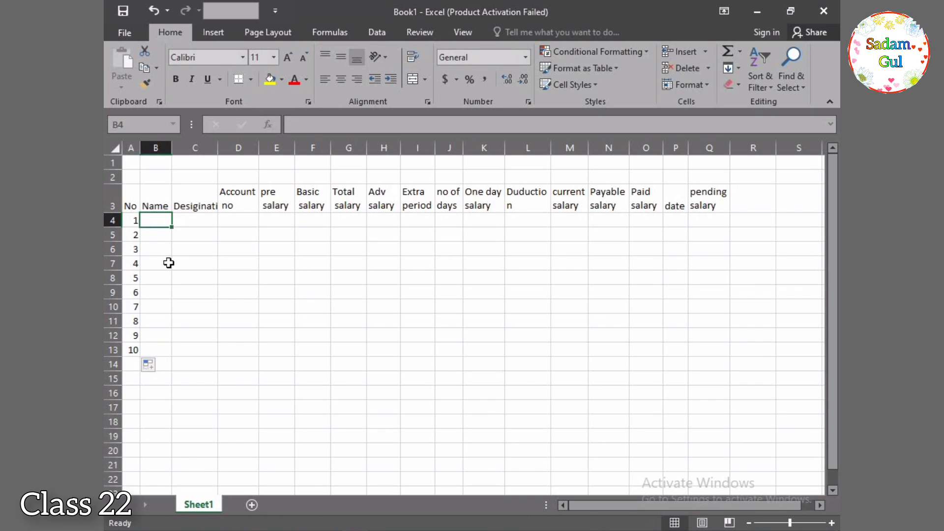
text(Al)
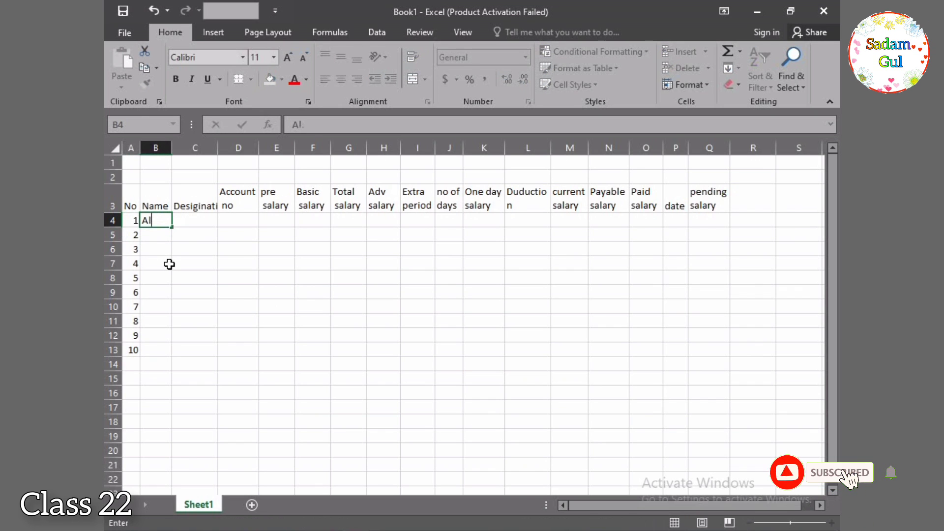
text(i)
key(Return)
text(Ali)
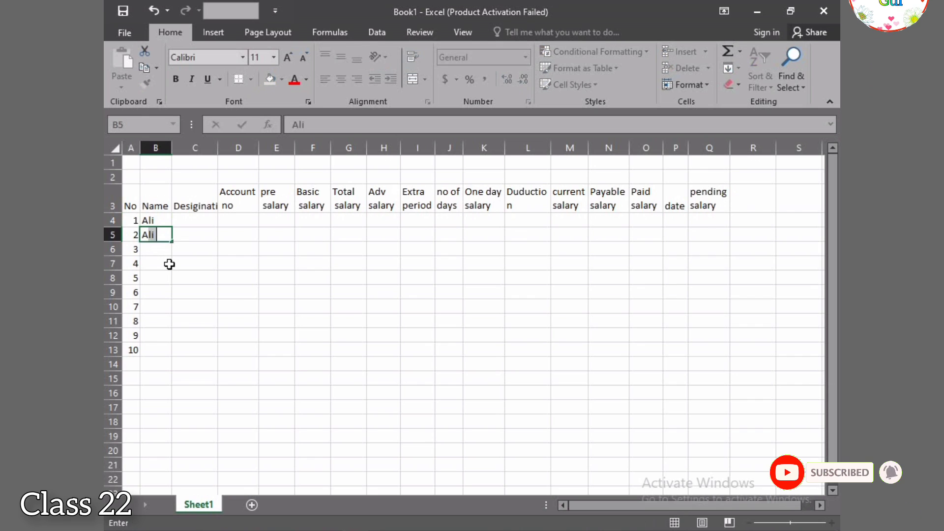
key(BackSpace)
key(BackSpace)
key(BackSpace)
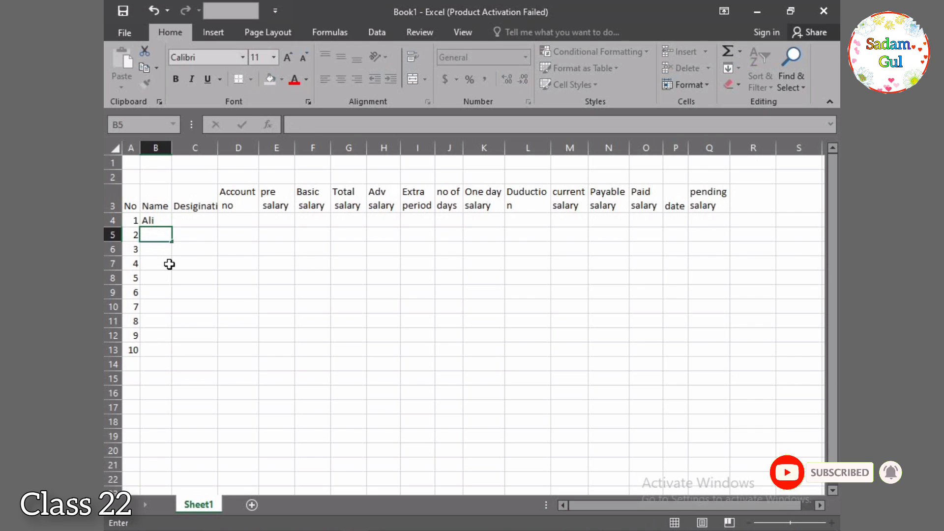
text(Amna)
key(Return)
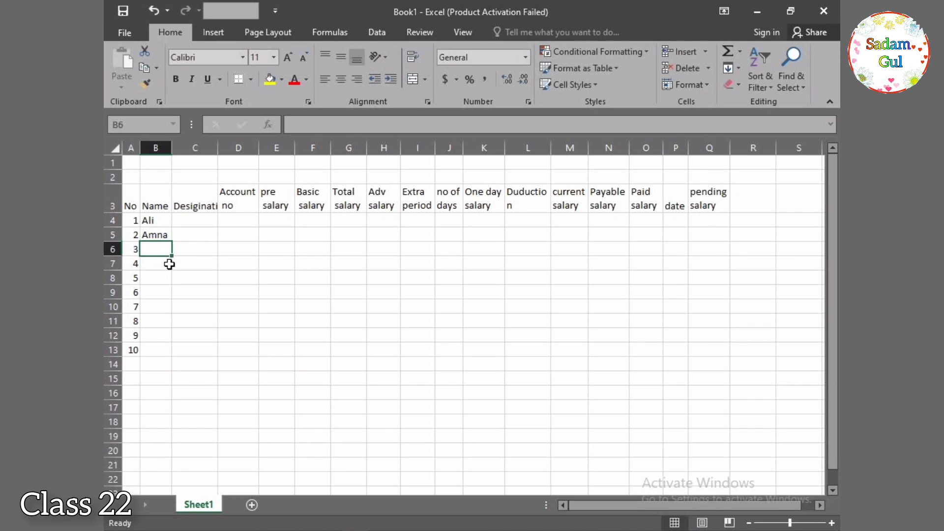
- Enter the first names of employees 3 to 5 in cells B6 to B8
text(Atif)
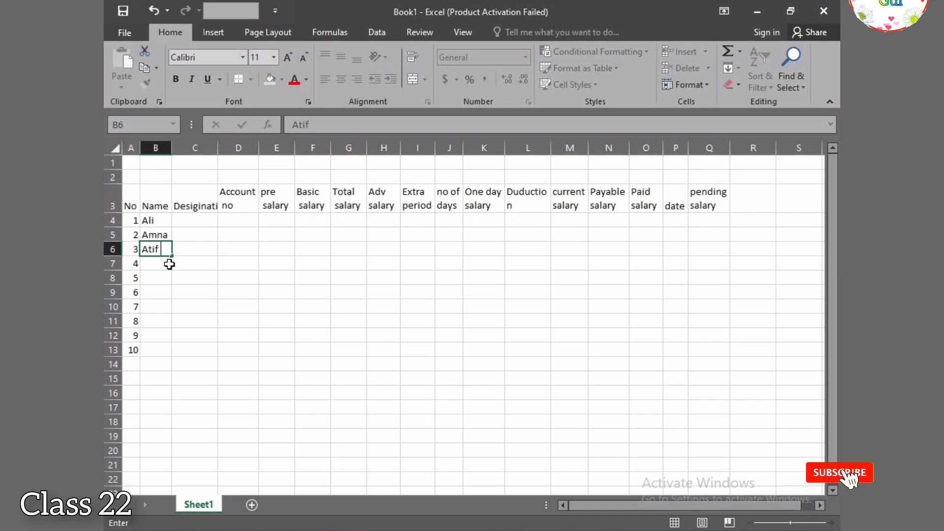
click(169, 264)
text(Afza)
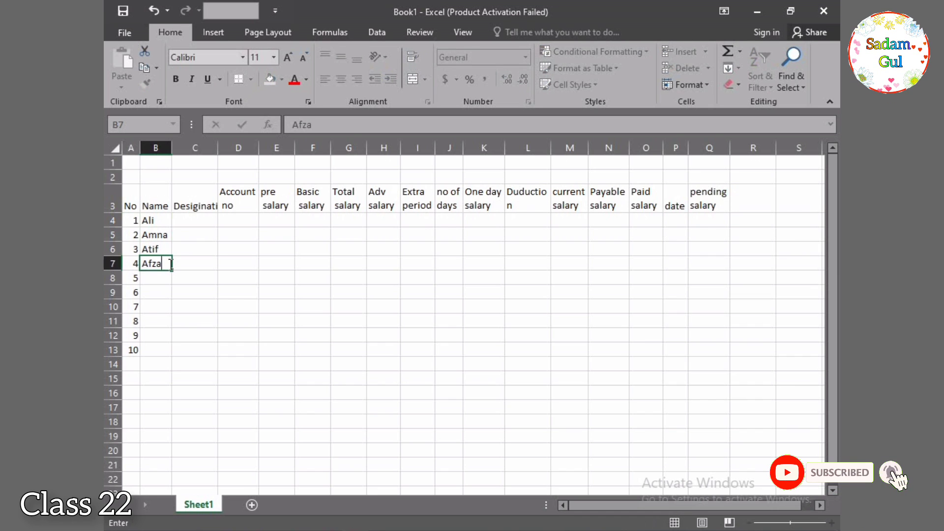
text(l)
key(Return)
text(S)
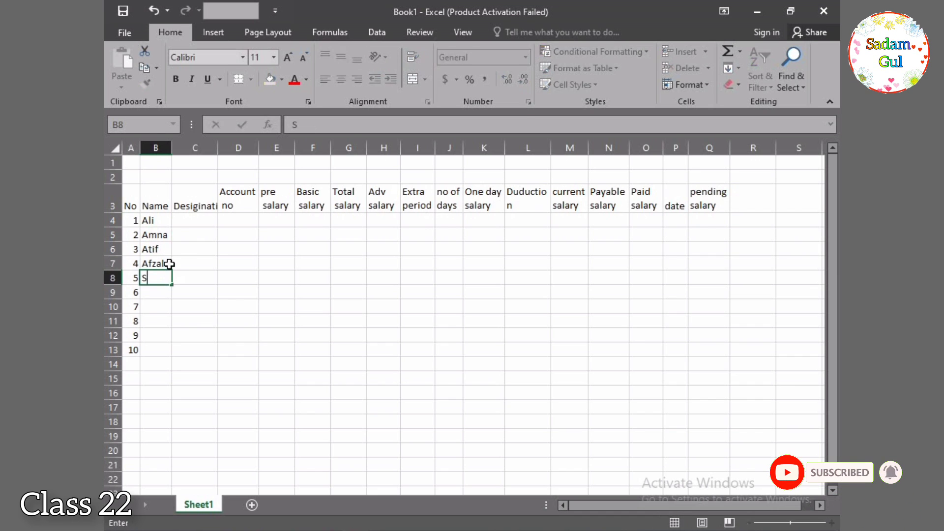
text(adam)
key(Return)
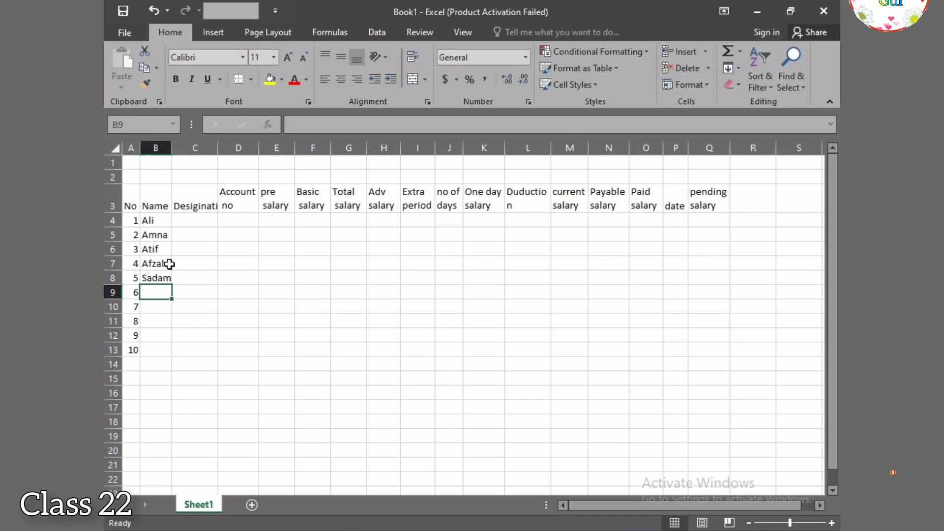
- Complete the Name column with the names of employees 6 to 10 in cells B9 to B13
text(Ahmad)
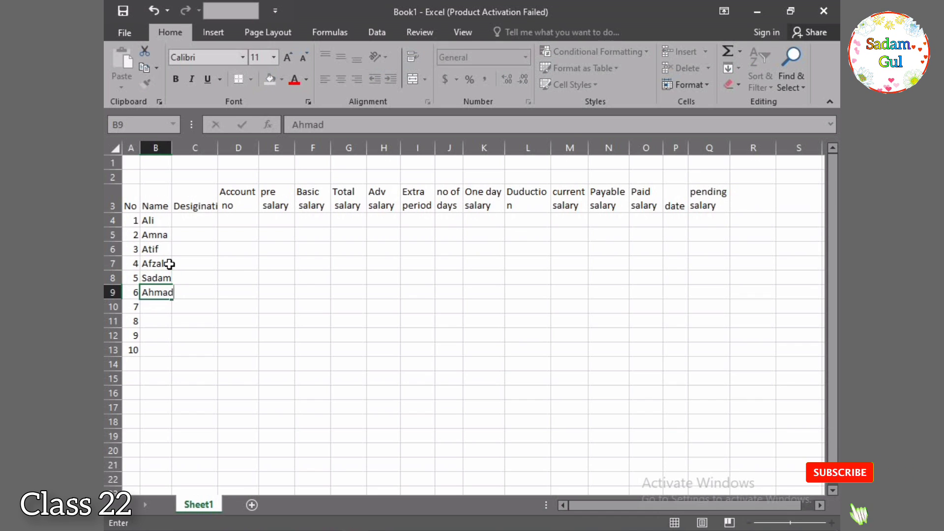
key(Return)
text(Faisal)
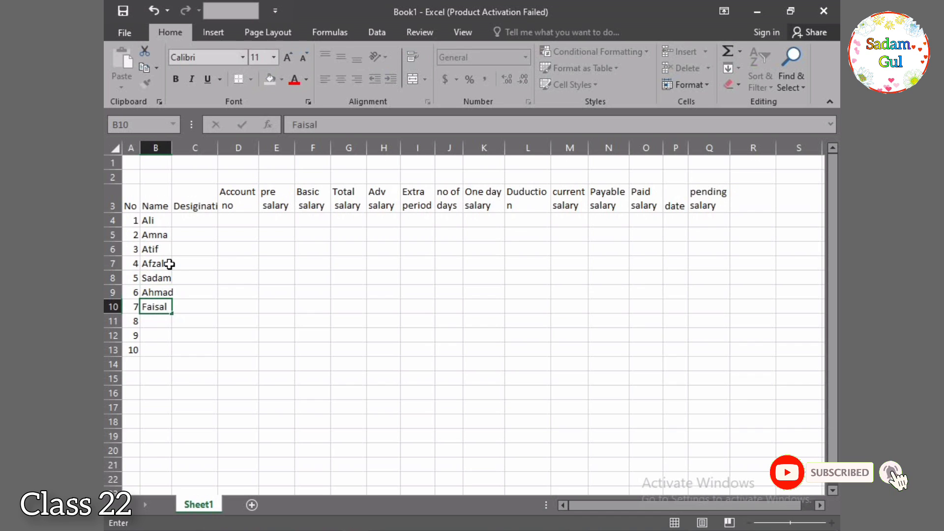
key(Return)
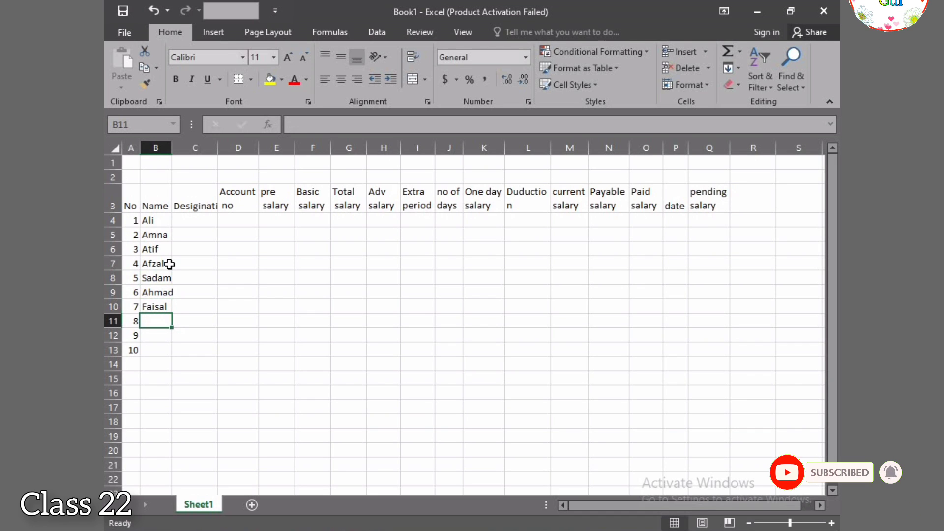
text(Tabish)
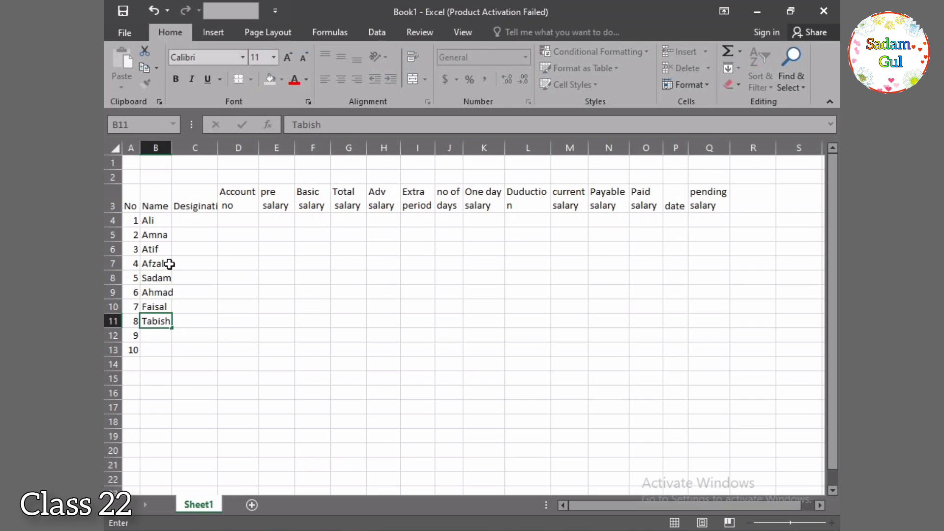
key(Return)
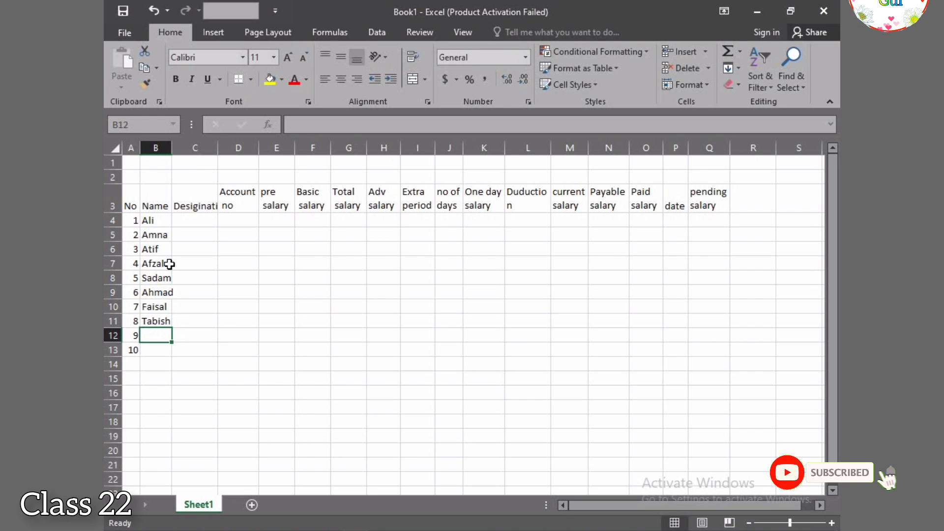
text(khan)
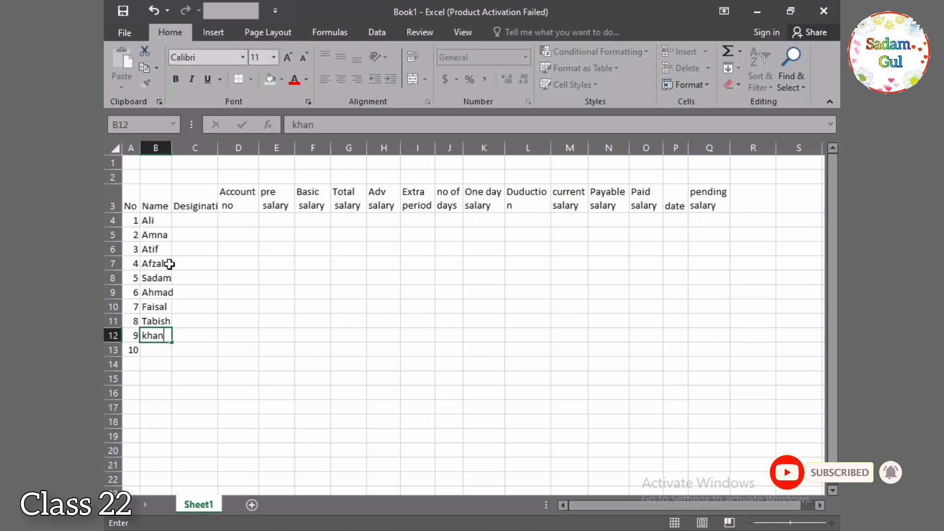
key(Return)
text(Nida)
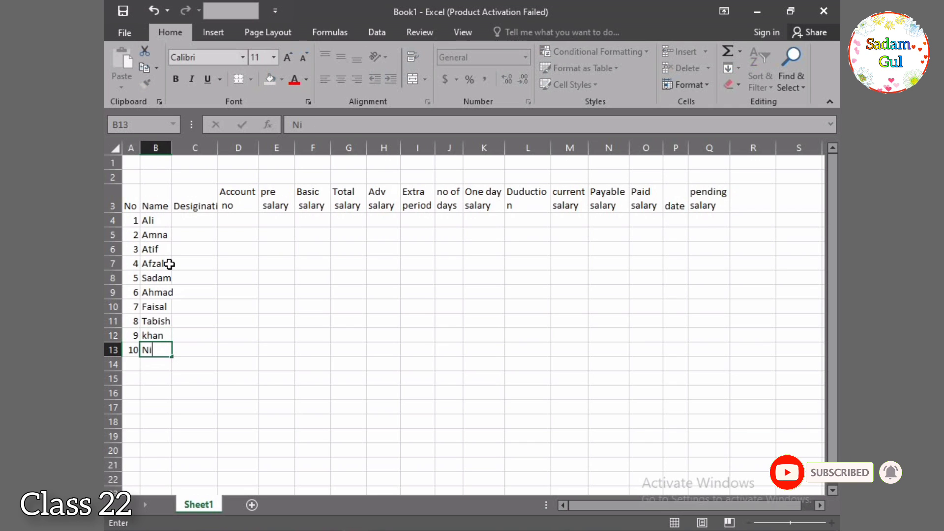
key(Tab)
- Enter the designations eng, Math and Com for the first three employees in cells C4 to C6
key(Up)
key(Up)
key(Up)
key(Up)
key(Up)
key(Up)
key(Up)
key(Up)
key(Up)
key(Up)
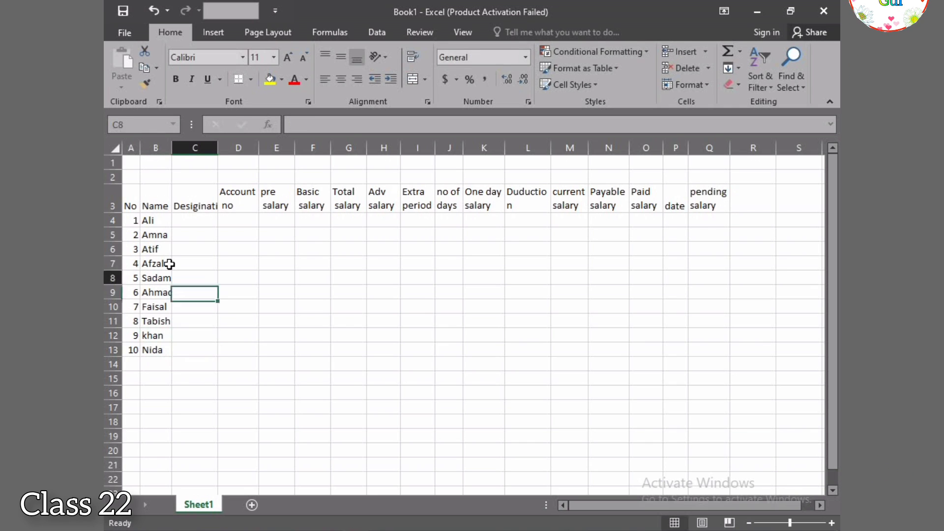
key(Down)
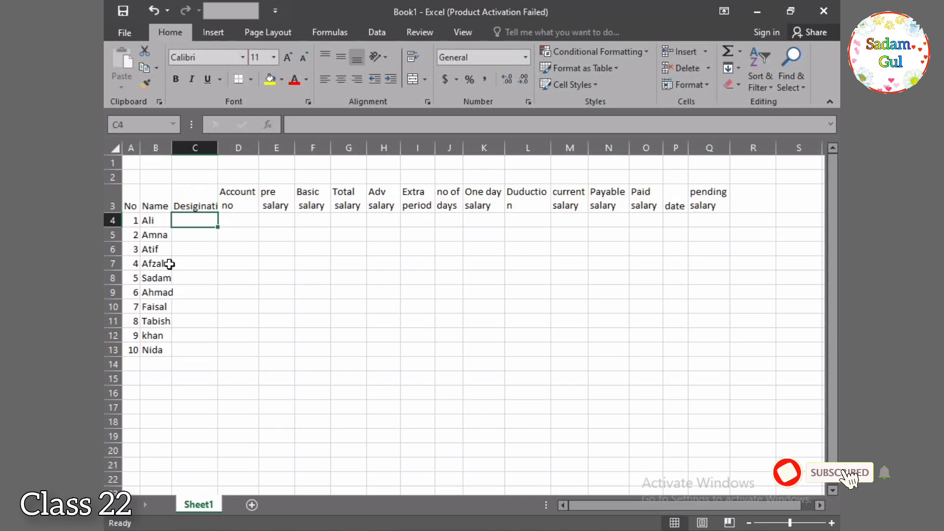
text(eng)
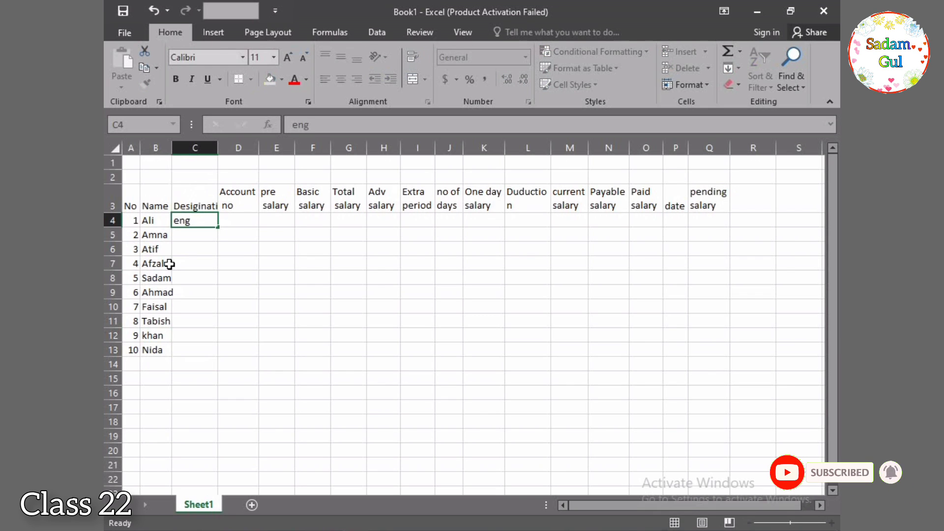
key(Return)
text(Ma)
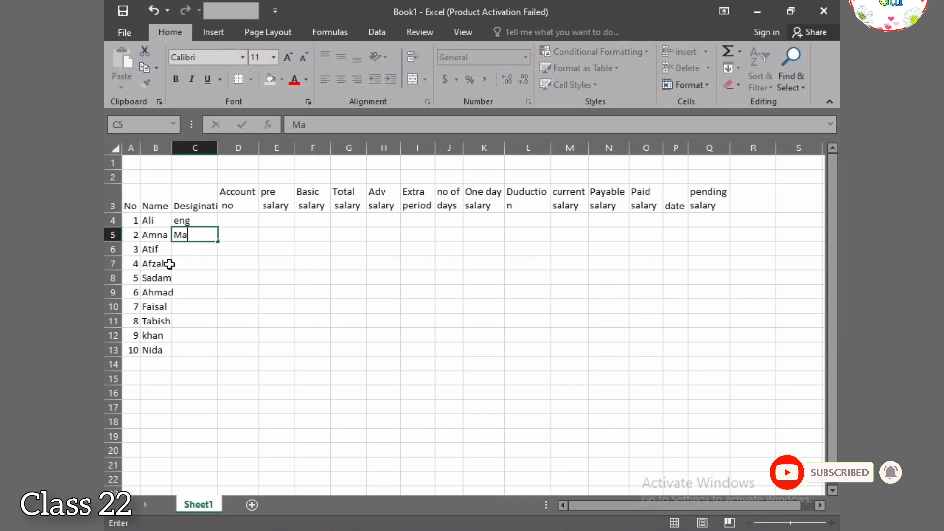
text(th)
key(Return)
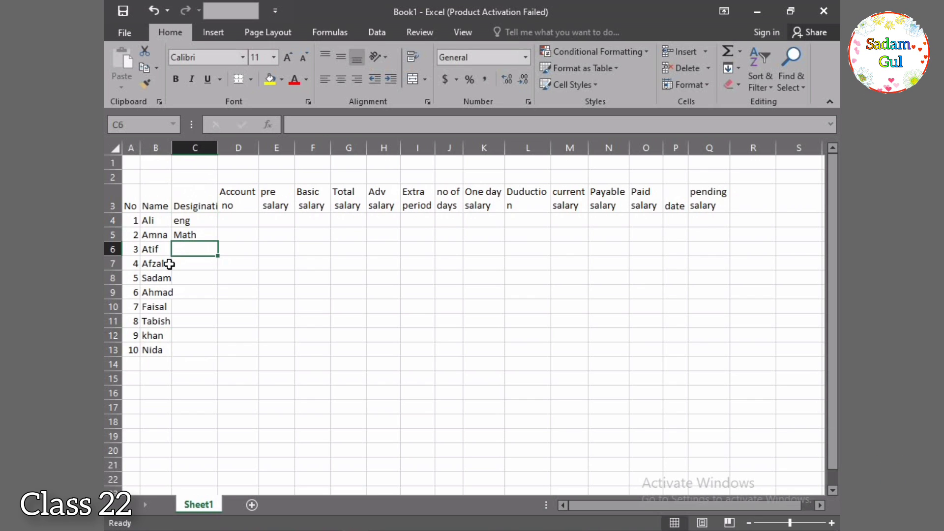
text(Com)
key(Return)
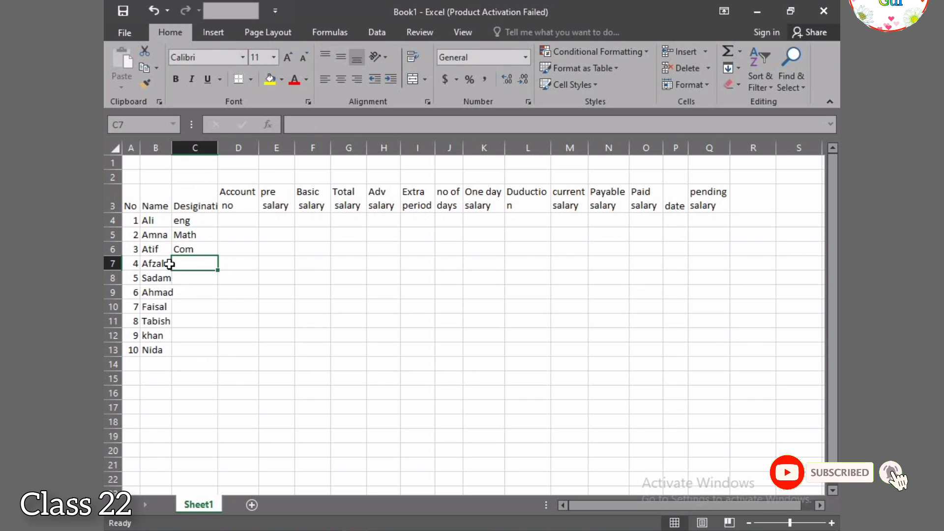
- Enter the designations Urdu, Islmaiyat and Maths for employees 4 to 6 in cells C7 to C9
text(Urdu)
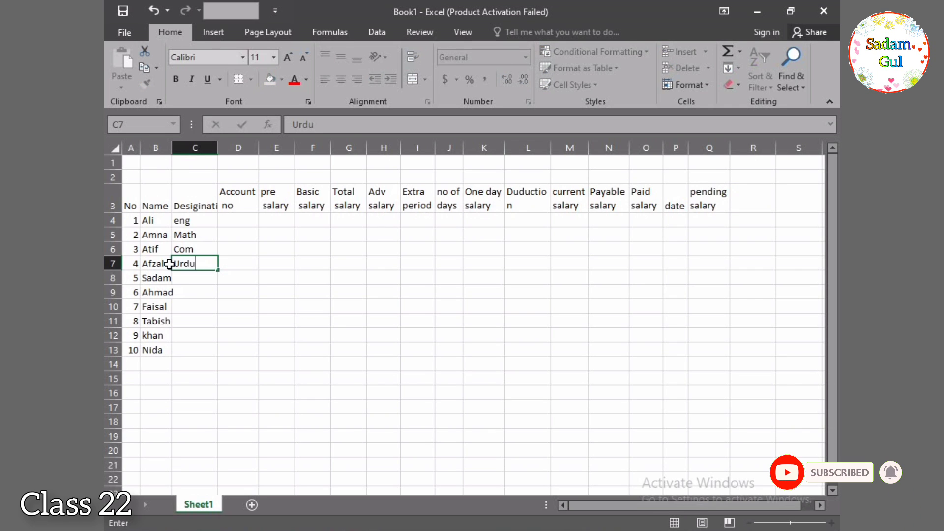
key(Return)
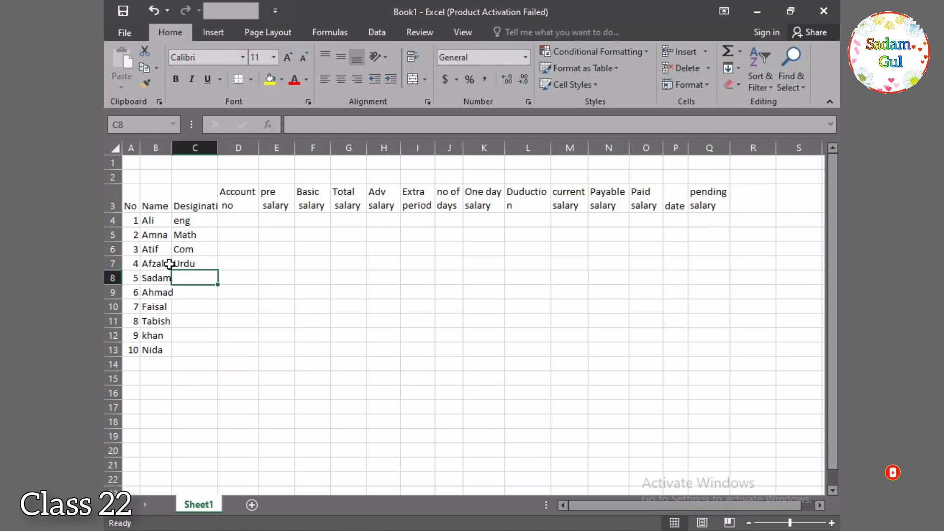
text(Is)
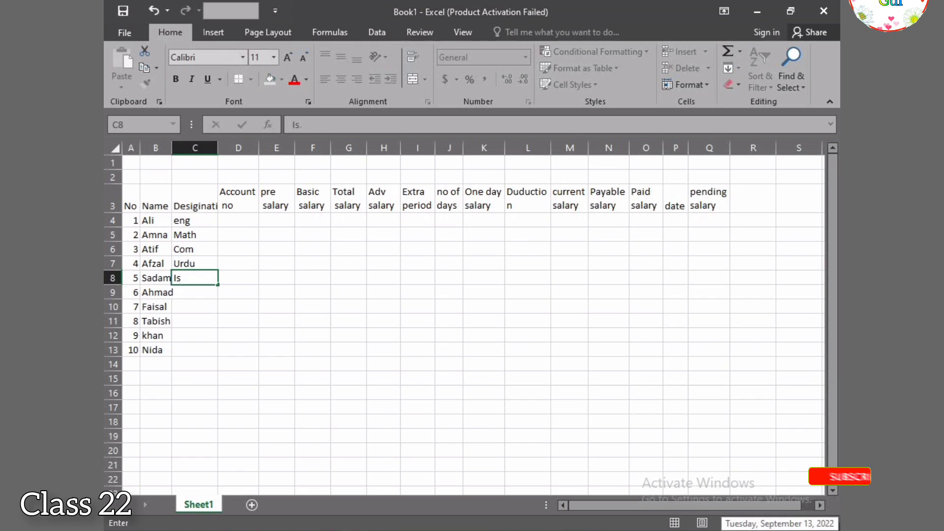
text(lmaiyat)
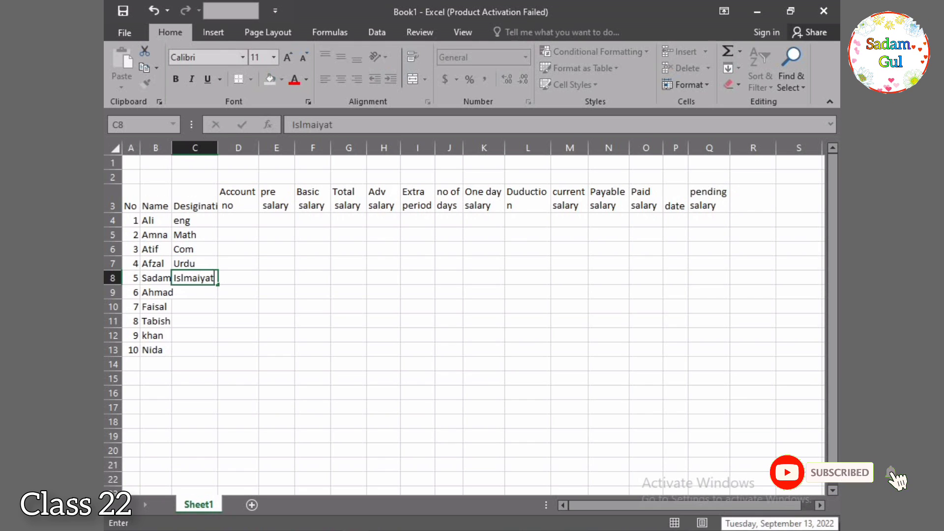
key(Return)
text(Maths)
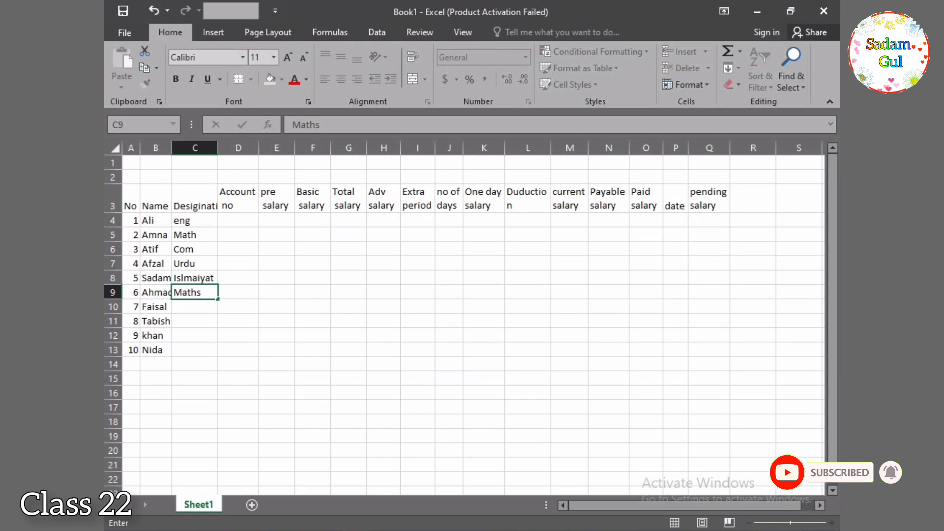
key(Return)
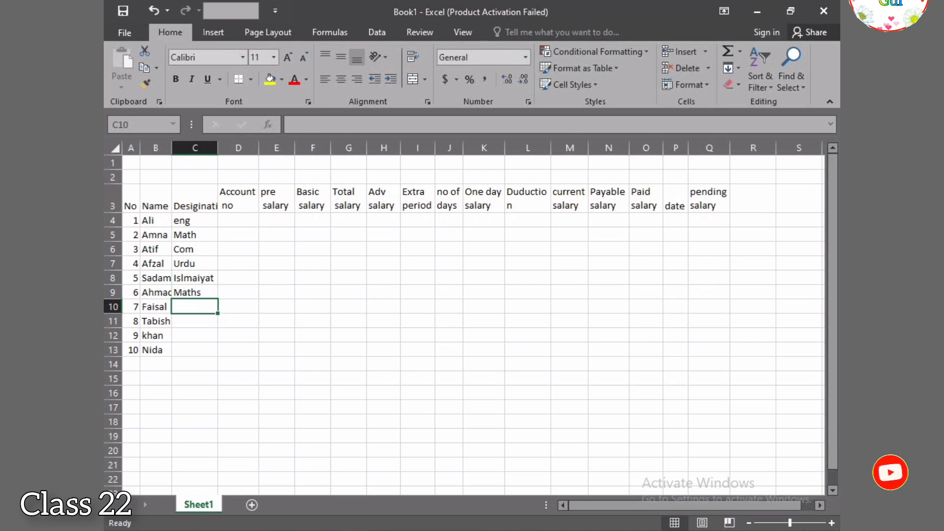
- Enter the designations Computer and Lab attended for employees 7 and 8 in cells C10 and C11
text(Co)
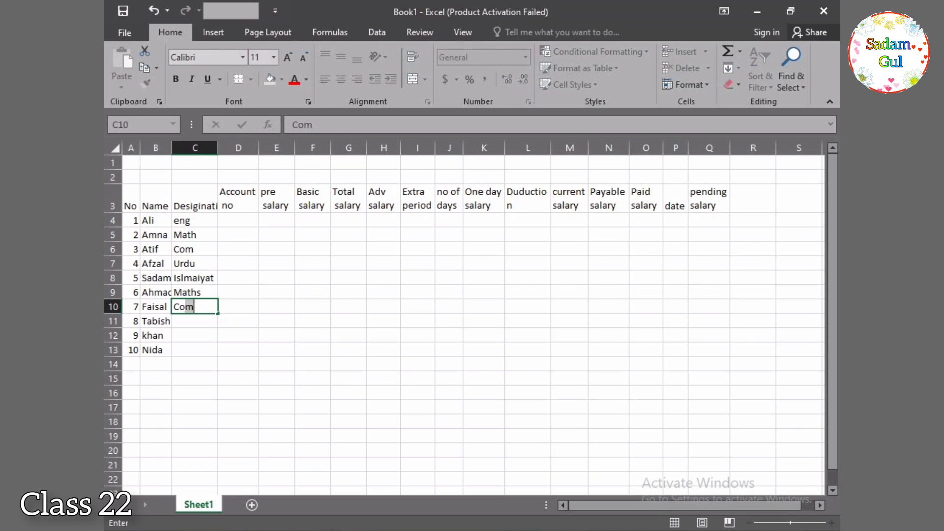
text(mputer)
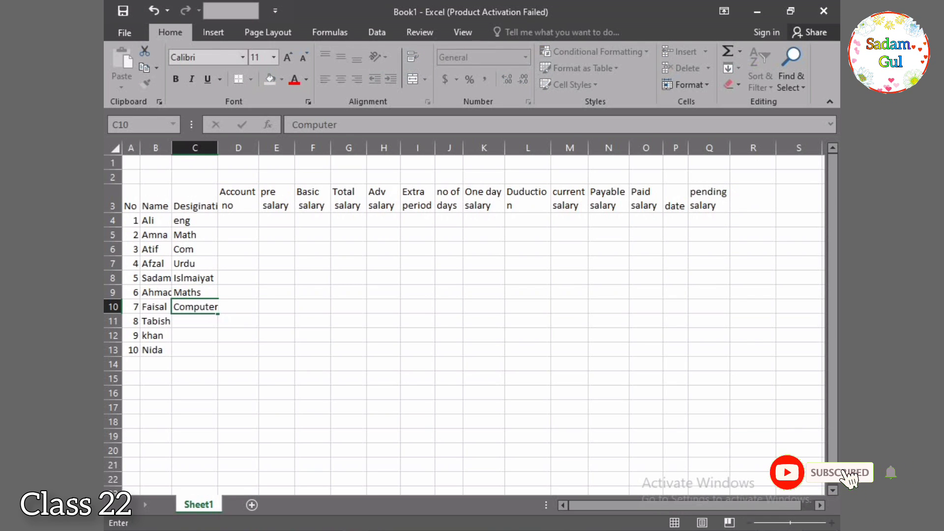
key(Return)
text(La)
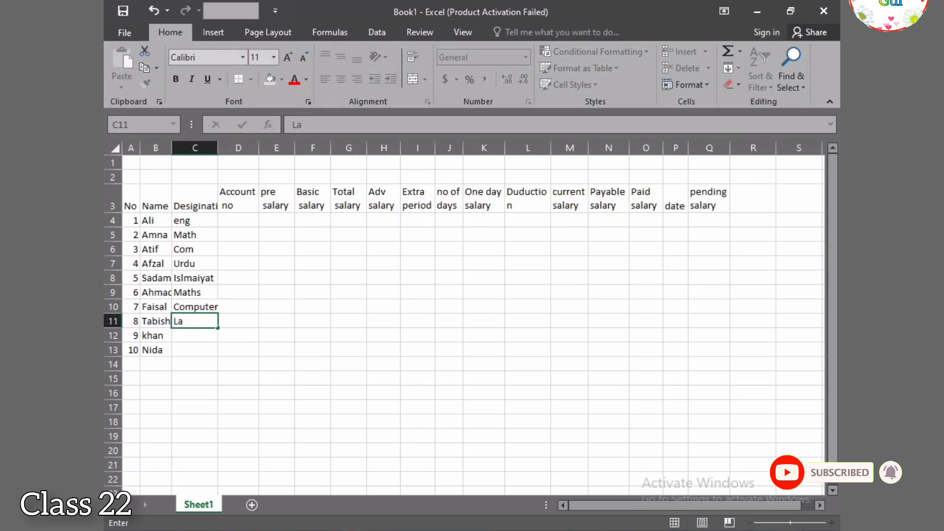
text(b attended)
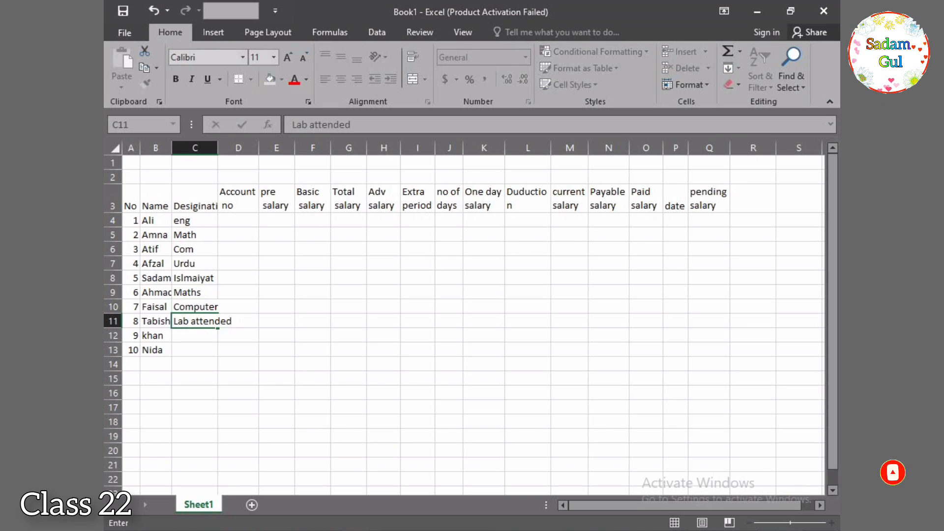
key(Return)
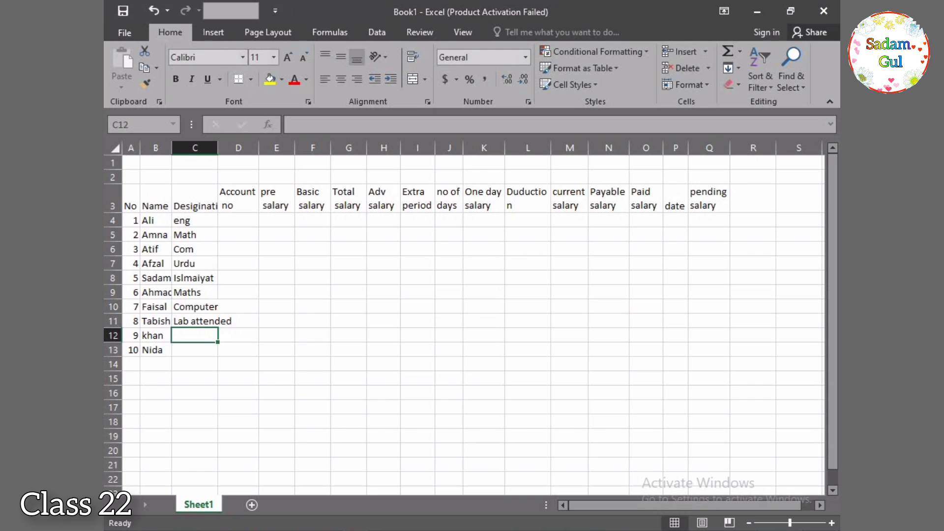
text(Junaid)
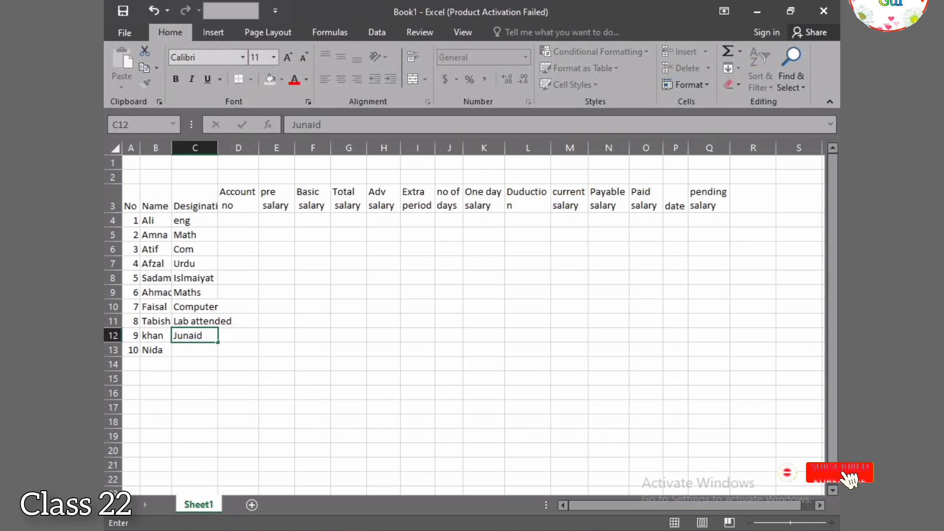
key(Return)
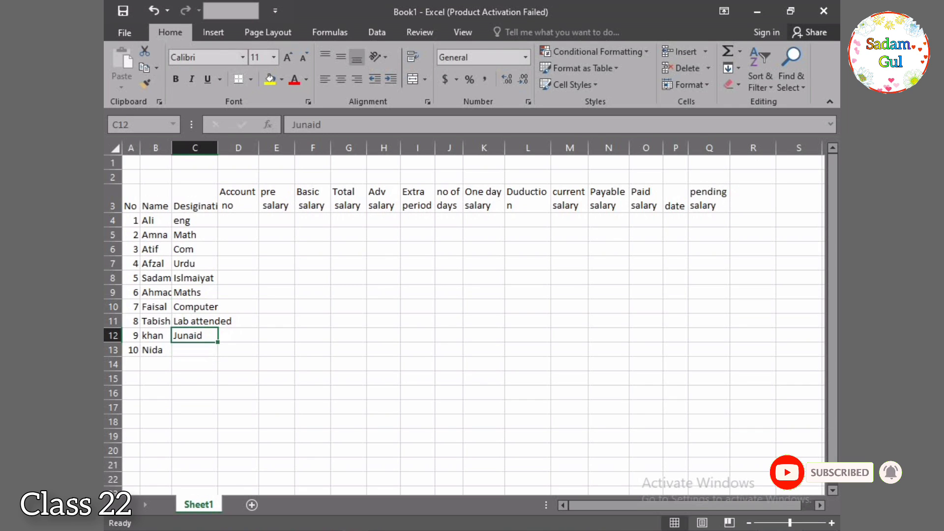
key(BackSpace)
- Enter the designations Accountant and Office boy for employees 9 and 10 in cells C12 and C13
text(Ac)
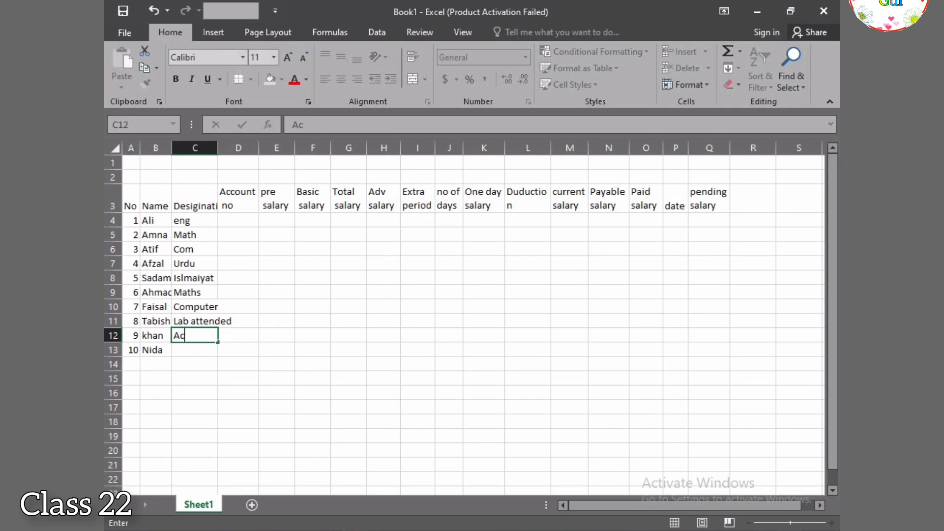
text(countant)
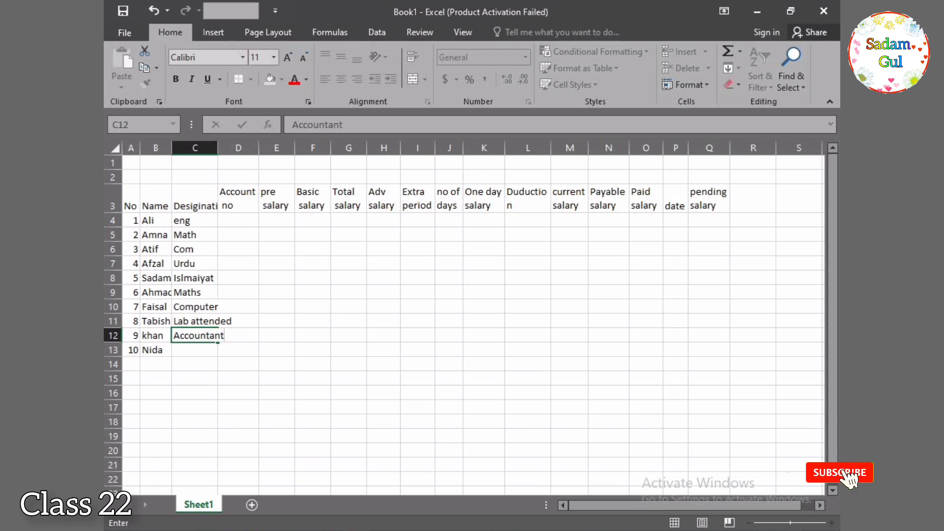
key(Return)
text(O)
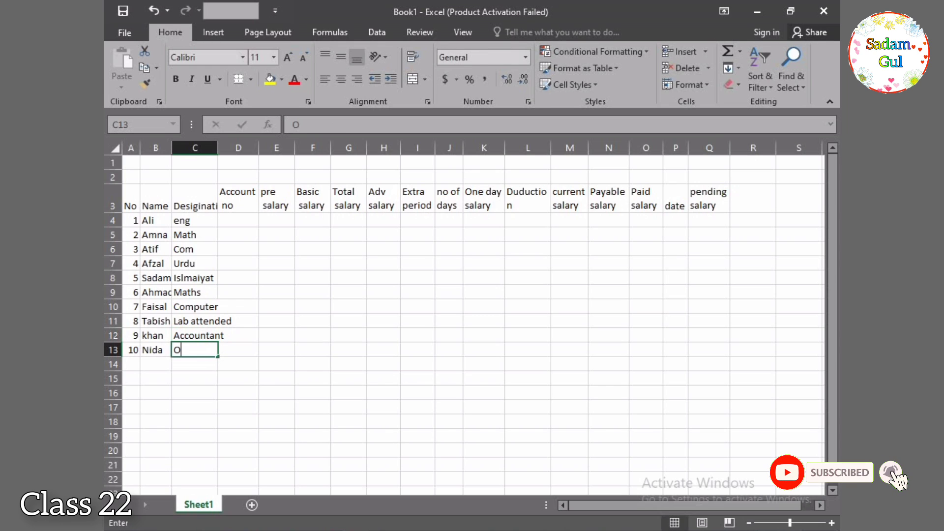
text(ffice)
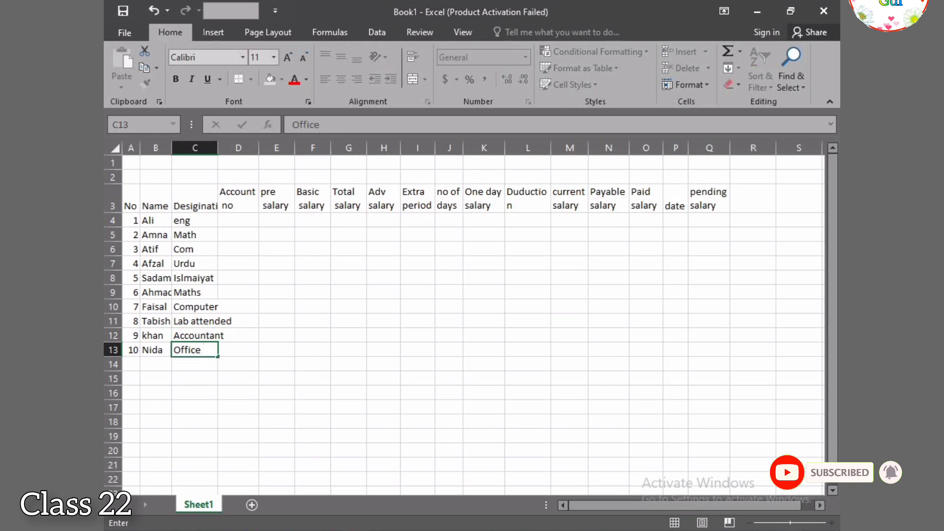
text( boy)
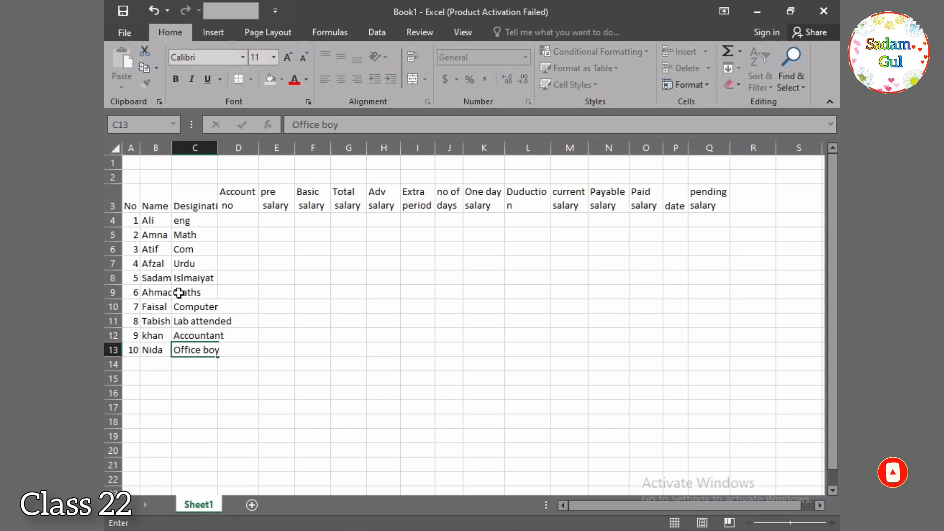
- Split the Lab attended designation in cell C11 onto two lines, breaking before "attended"
click(185, 317)
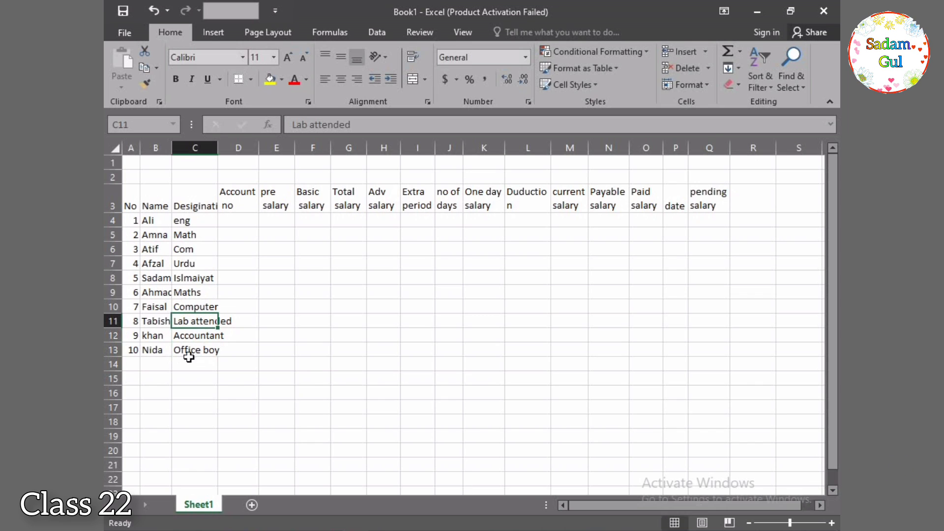
double_click(185, 319)
key(alt+Return)
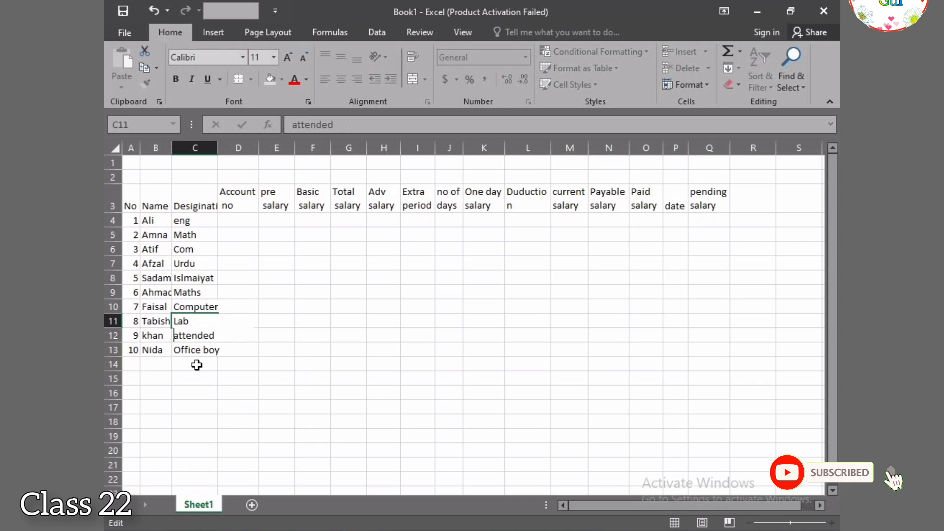
click(238, 407)
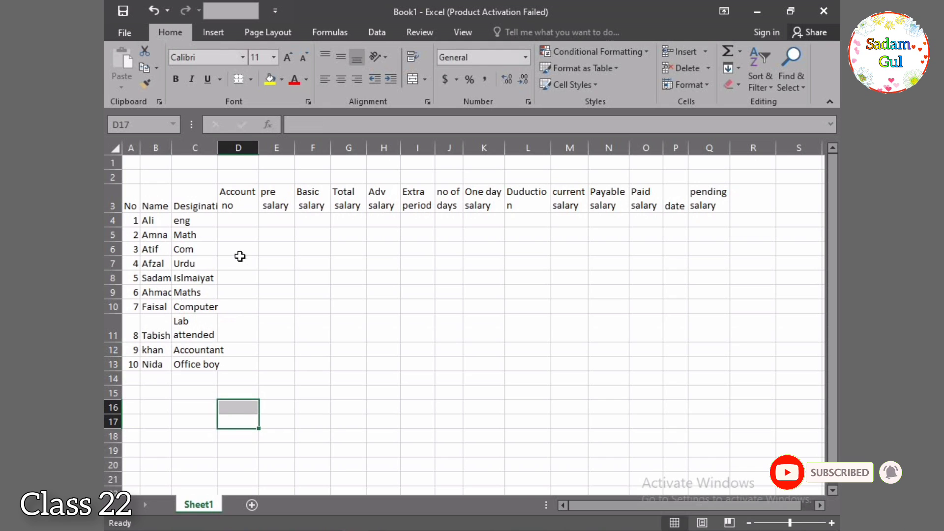
- Widen column C so that the full Designation header and all its entries fit
click(202, 147)
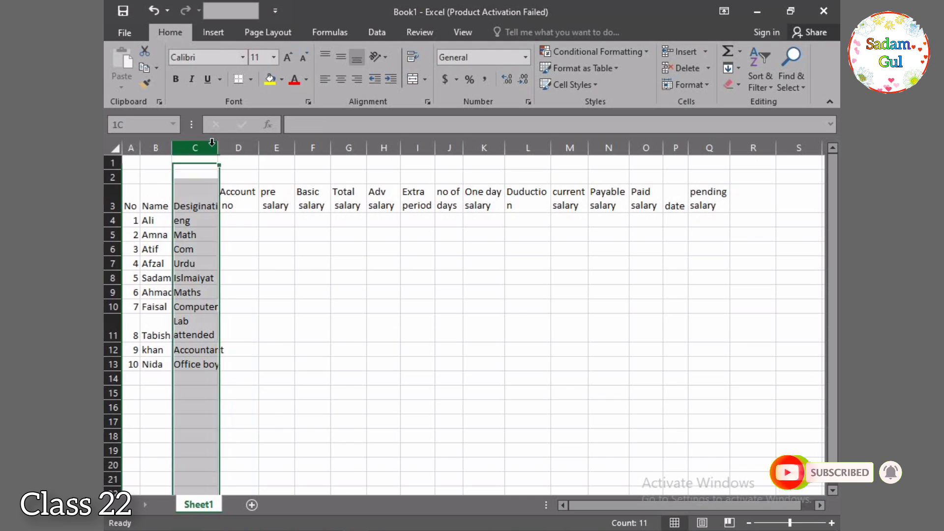
drag(218, 147, 230, 150)
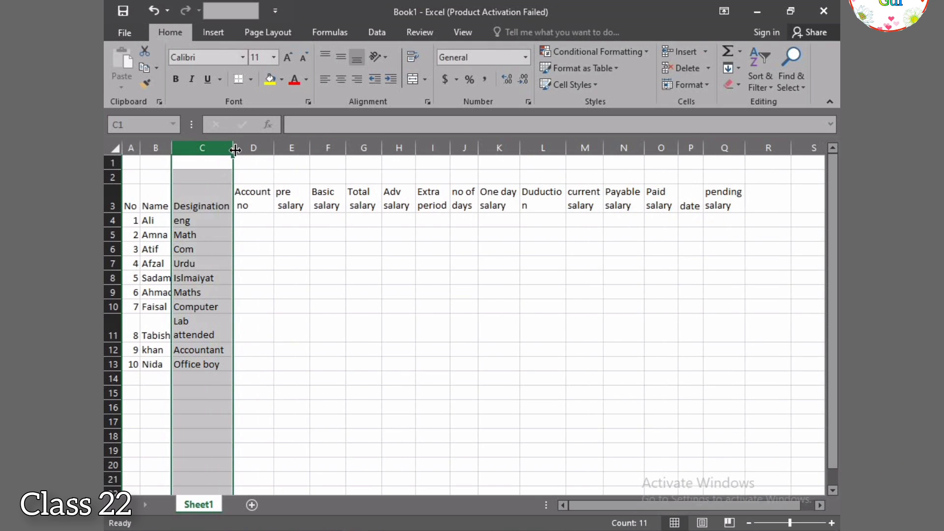
click(349, 471)
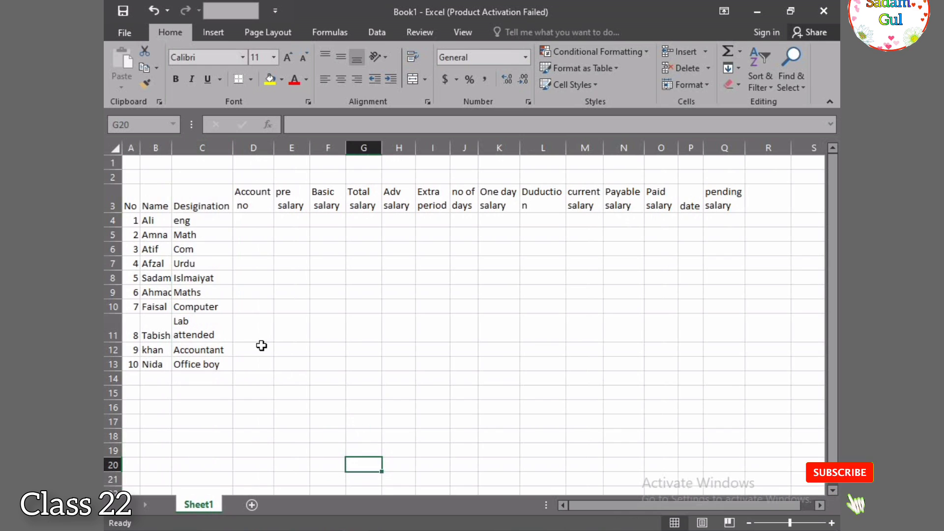
- Enter the account number for employee 1 in cell D4 and fill it down to cell D13
click(255, 223)
text(1354)
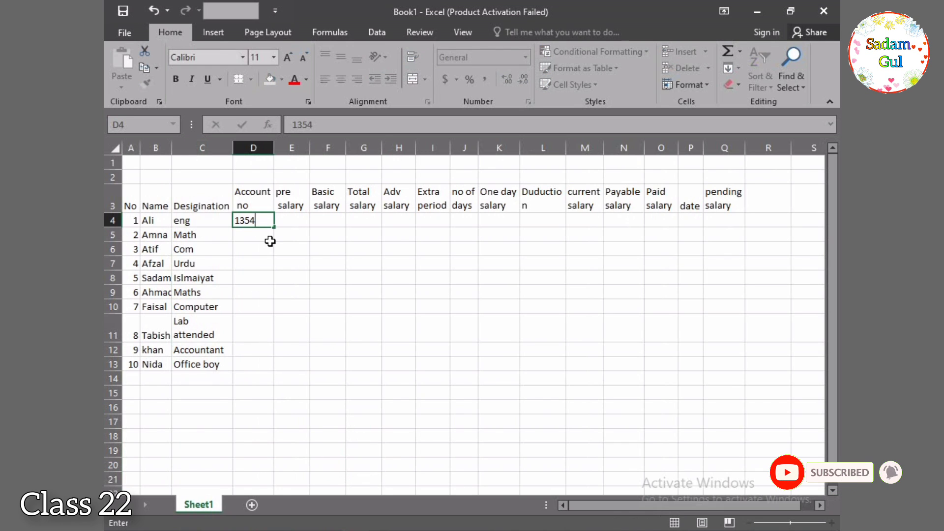
click(362, 288)
click(266, 223)
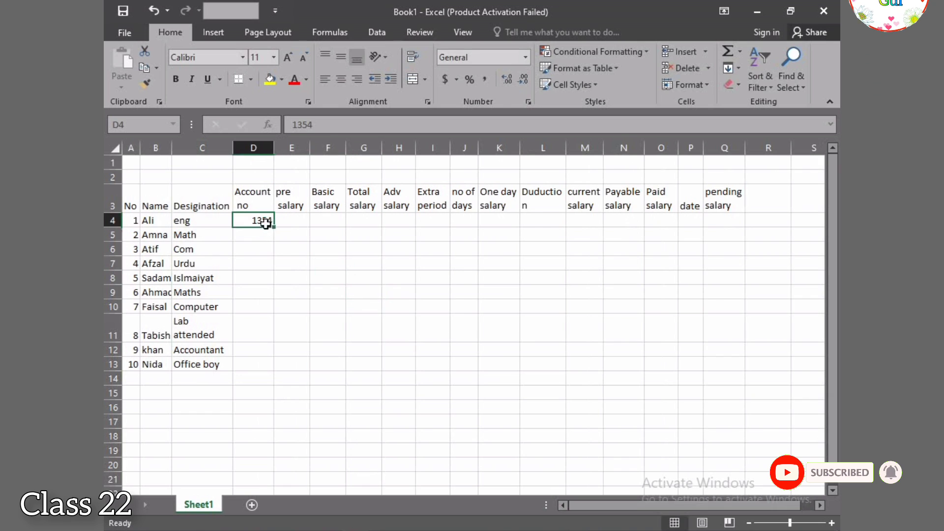
click(275, 224)
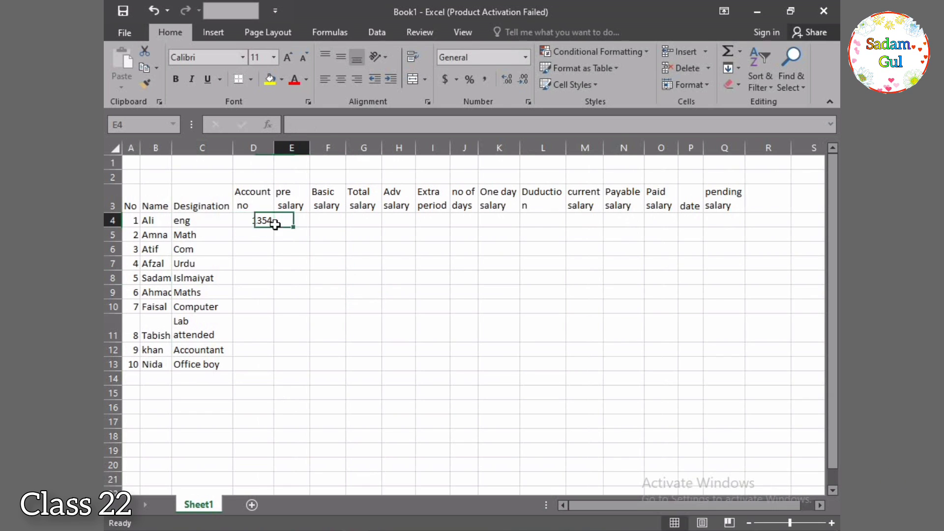
click(271, 223)
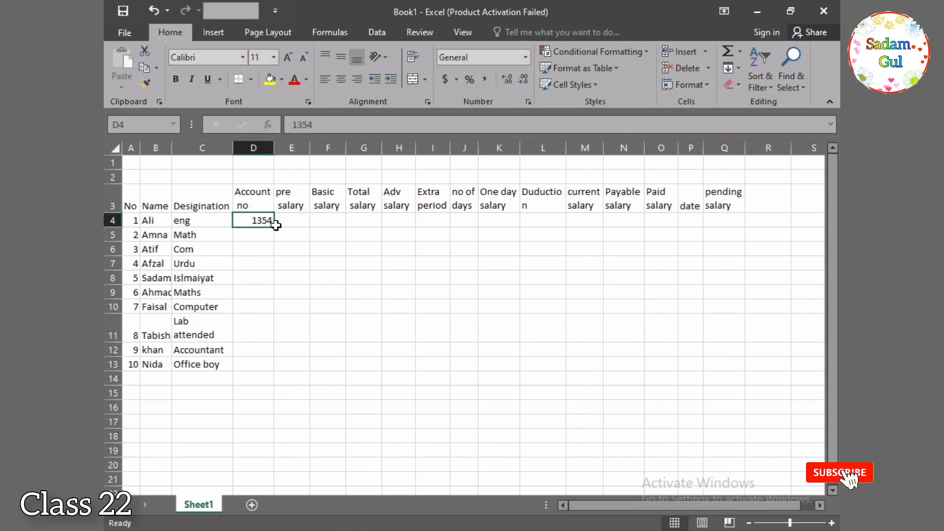
click(275, 229)
click(268, 222)
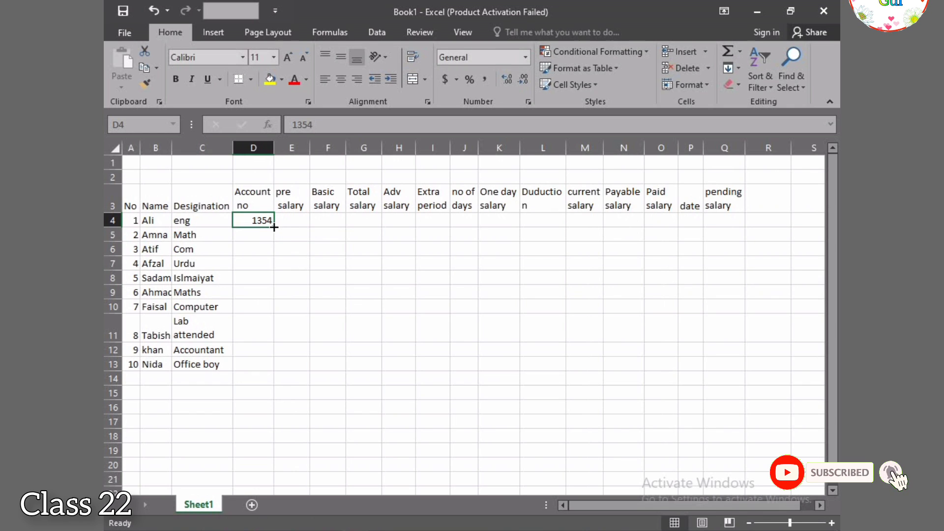
drag(274, 227, 257, 367)
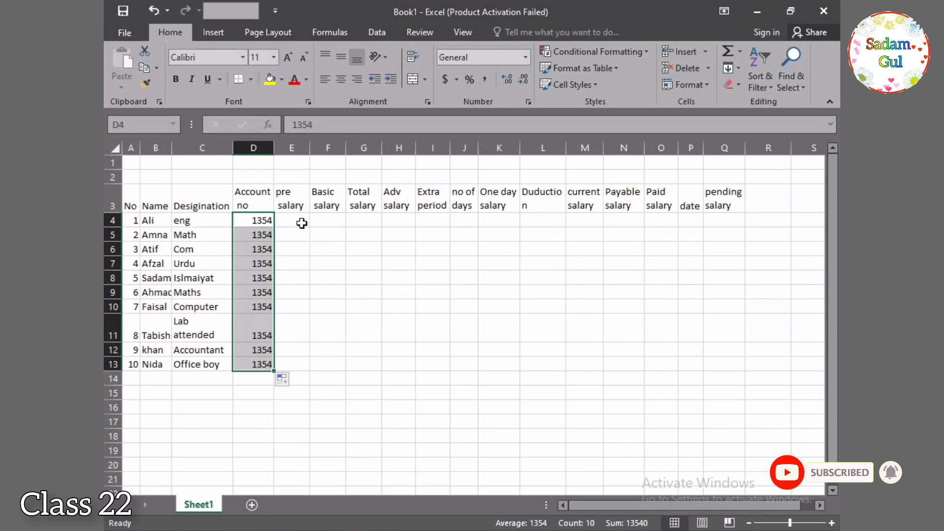
- Enter the pre salary amounts 20,000, 12,000 and 45,000 for the first three employees in cells E4 to E6
drag(302, 223, 301, 220)
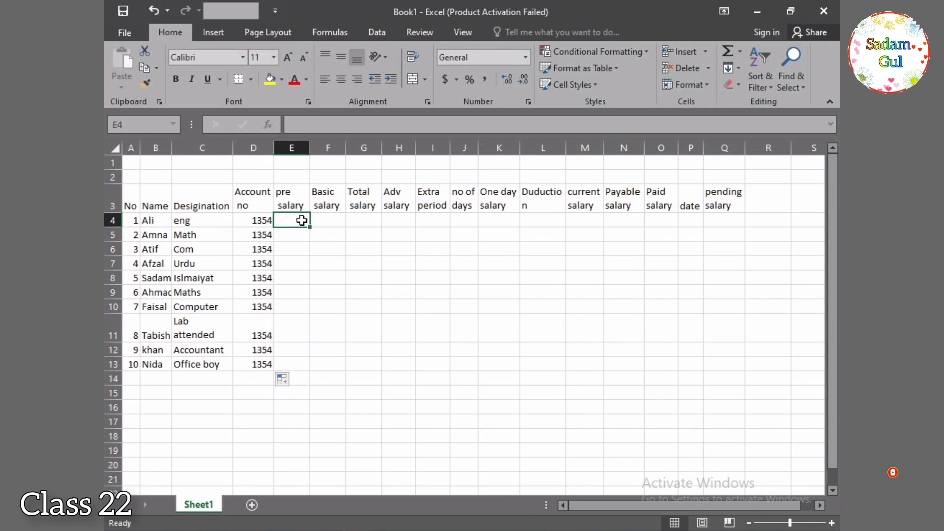
text(20,)
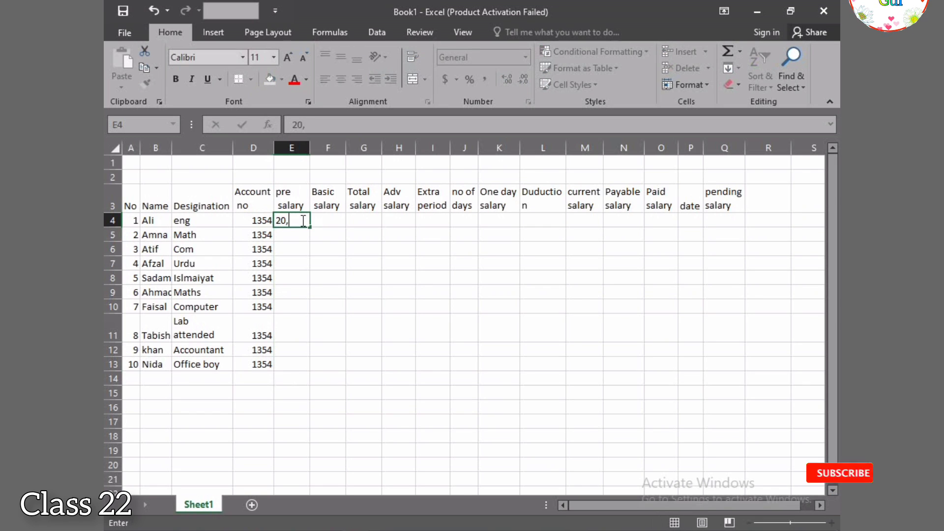
text(000)
key(Return)
text(12)
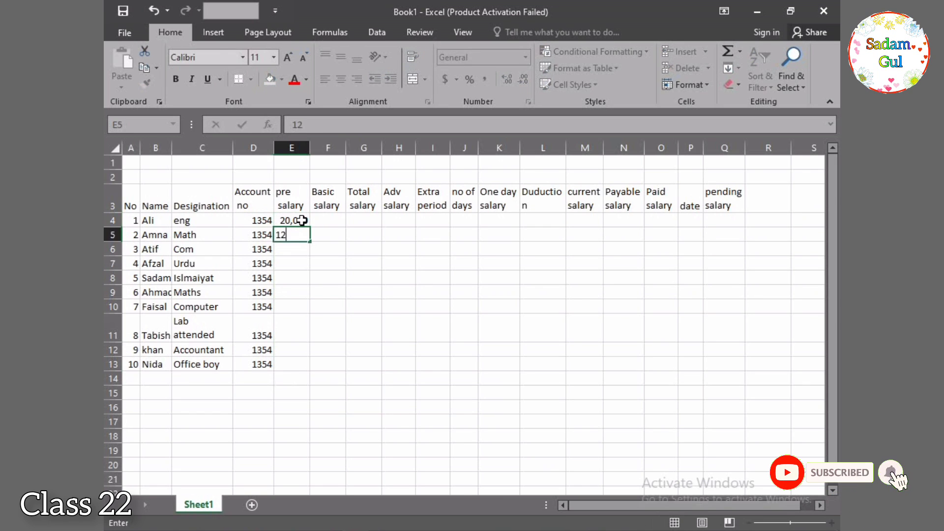
key(Return)
text(45)
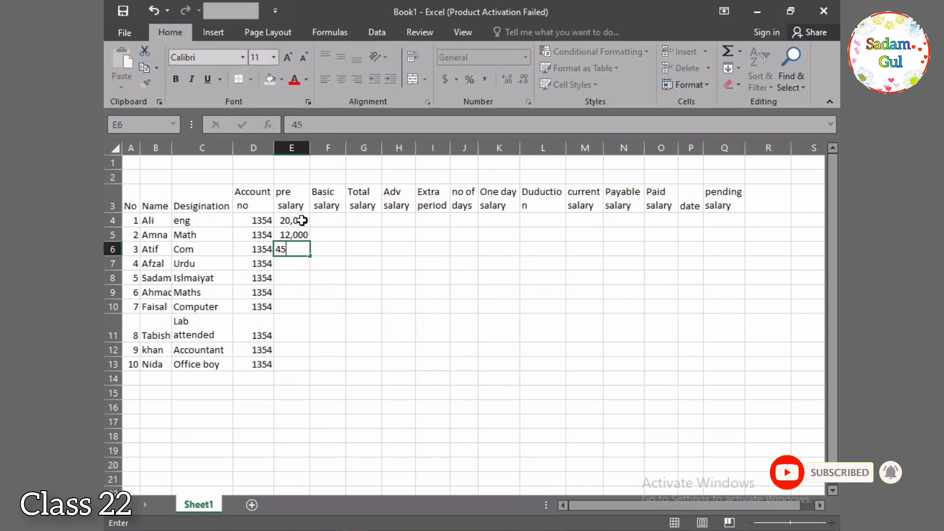
text(,000)
key(Return)
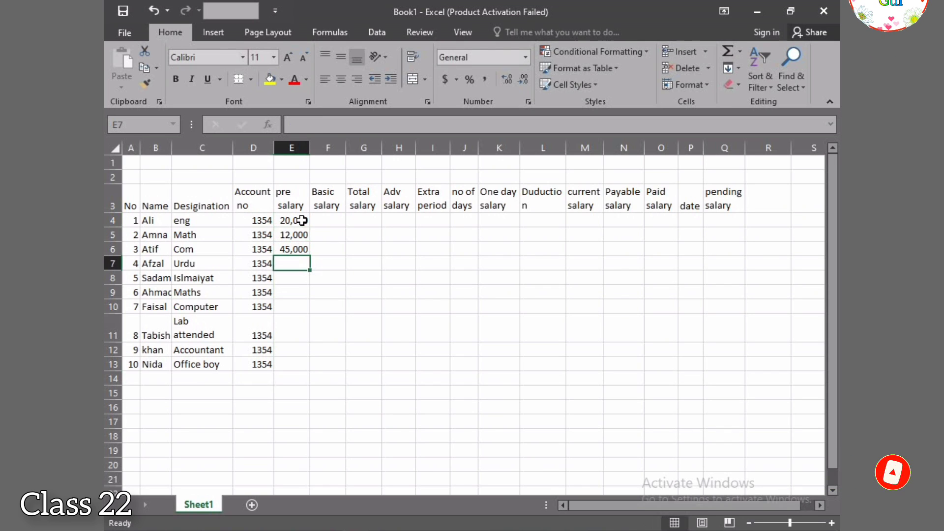
text(52,)
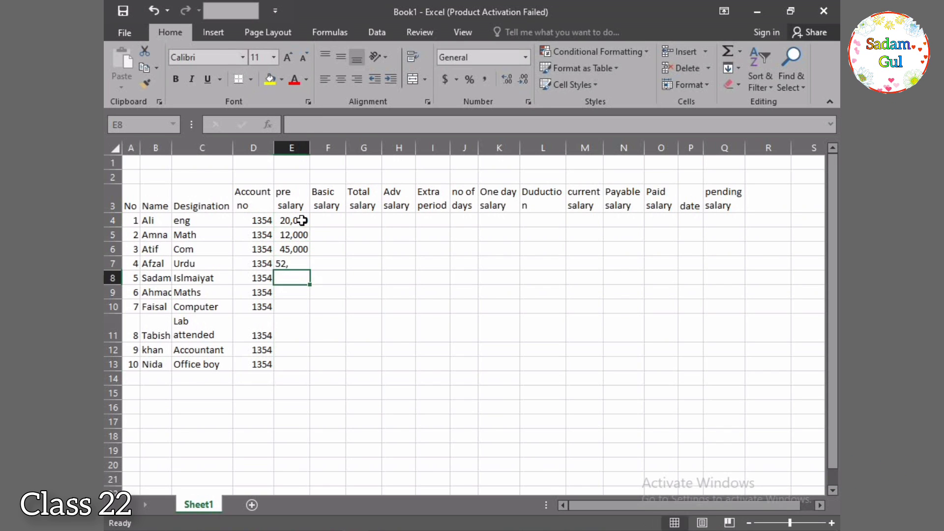
key(Right)
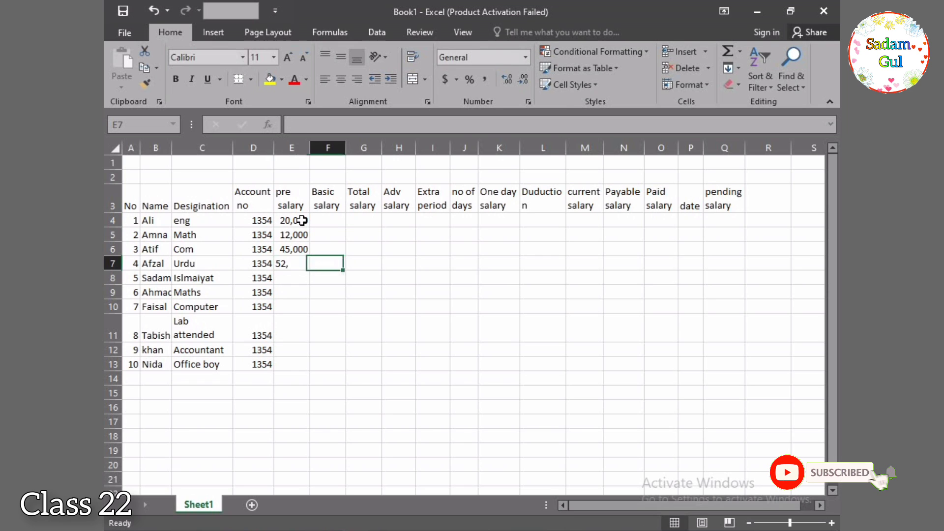
key(Left)
text(0)
key(BackSpace)
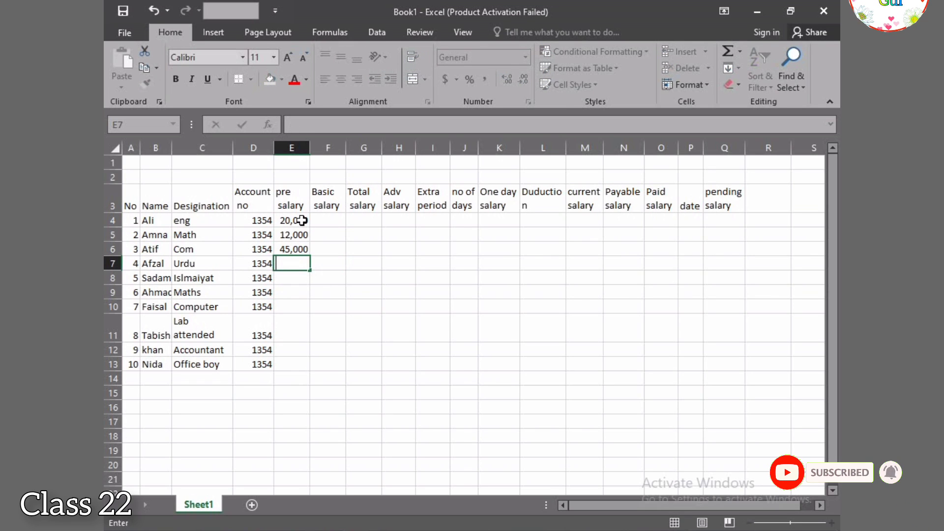
- Enter the pre salary amounts 25,000, 31,000, 25,000 and 12,000 for employees 4 to 7 in cells E7 to E10
text(25,000)
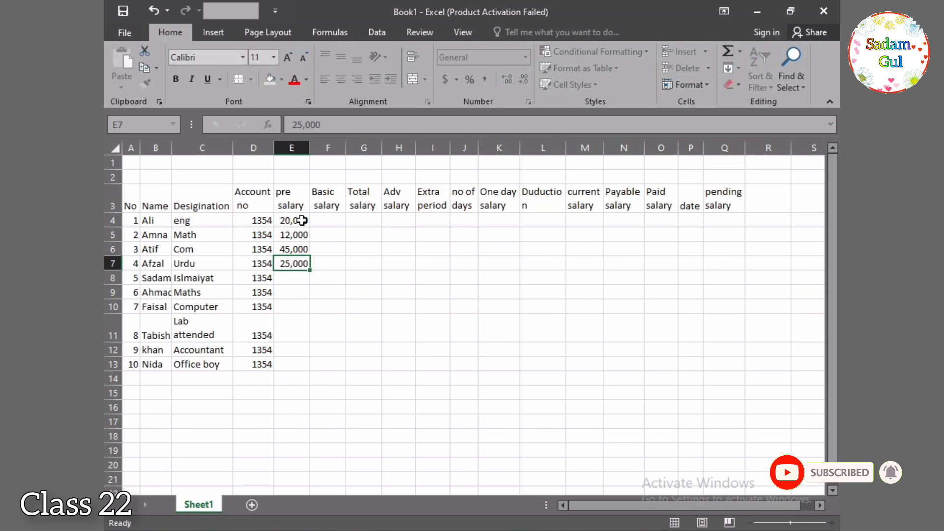
key(Return)
text(31)
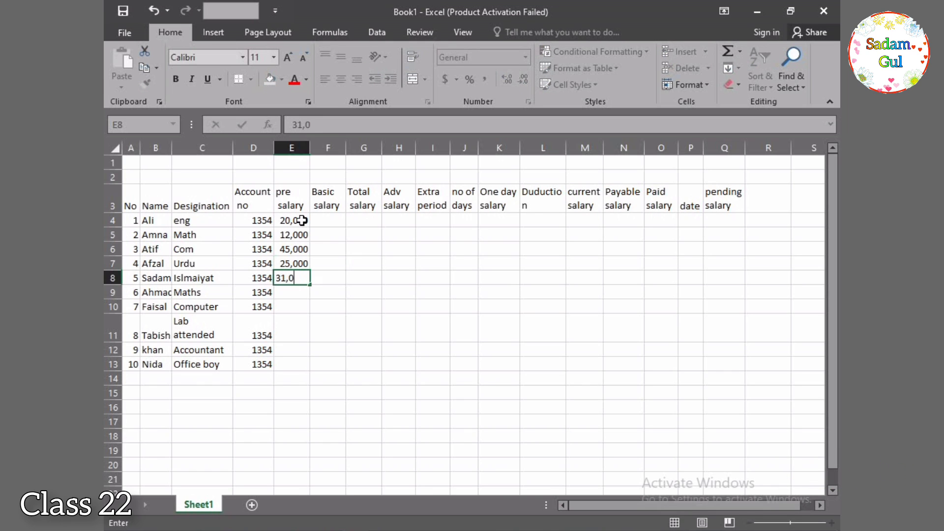
key(Return)
text(25,000)
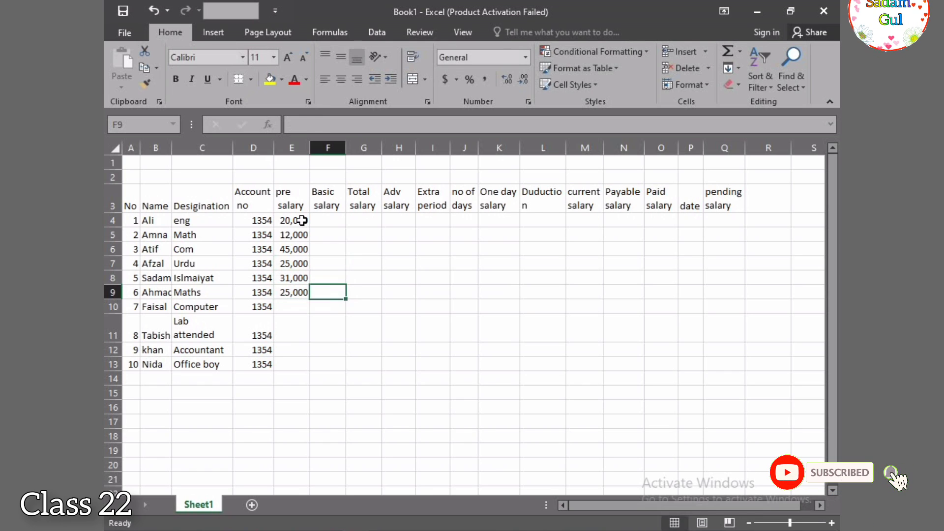
key(Return)
text(1)
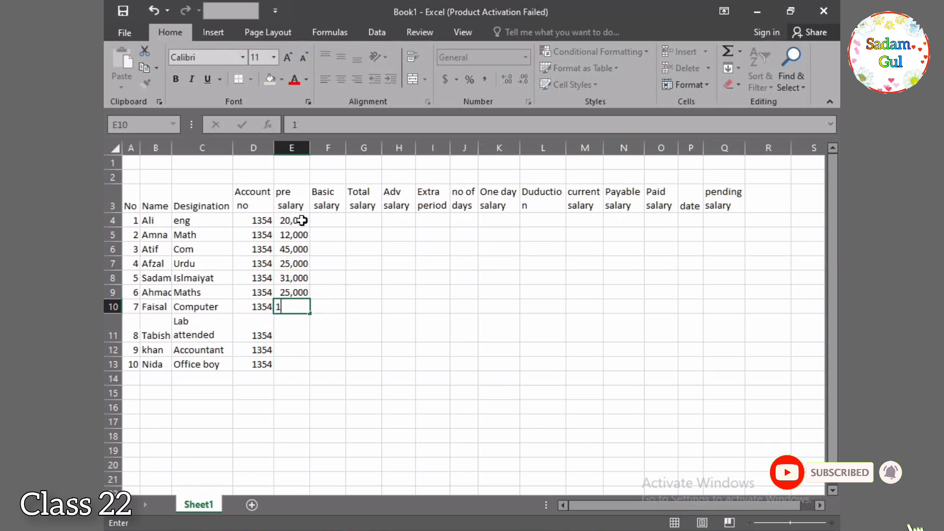
text(2,000)
key(Return)
- Enter the pre salary amounts 45,000, 12,000 and 25,000 for the last three employees in cells E11 to E13
text(,)
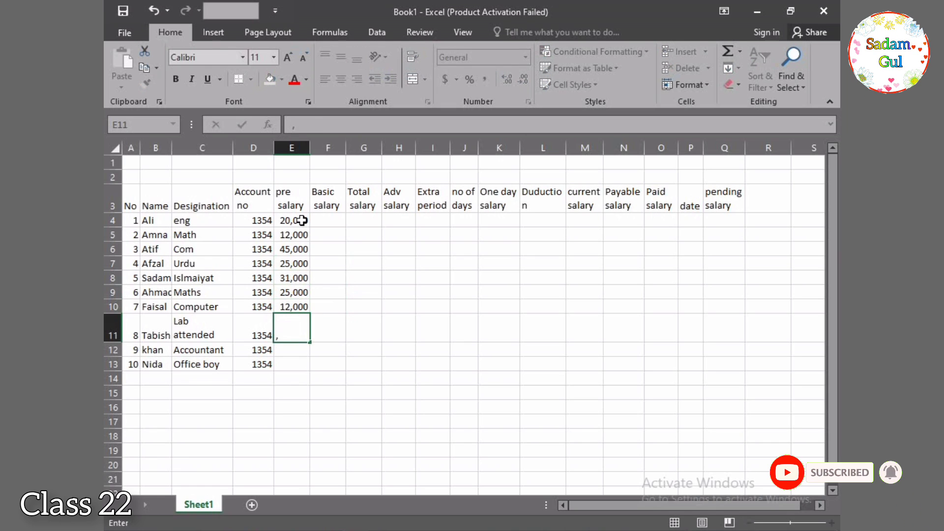
text(45,)
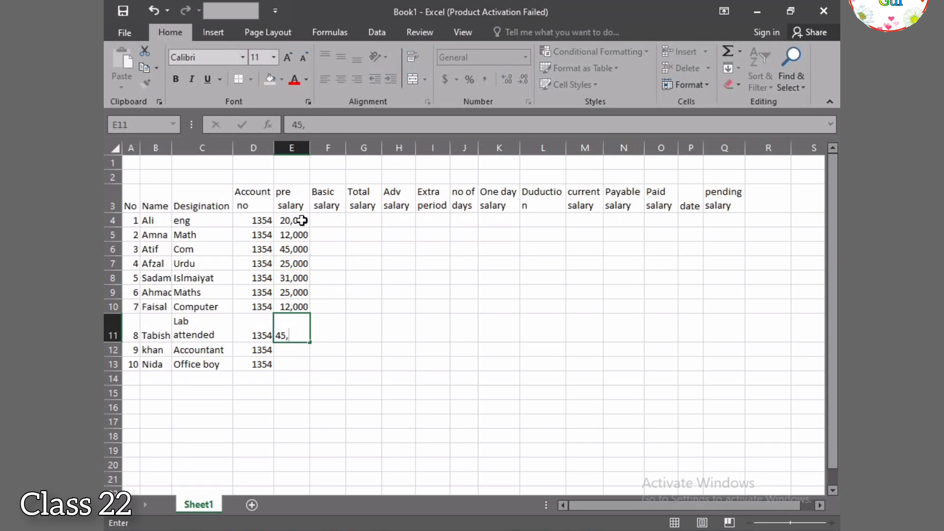
text(000)
key(Return)
text(12,)
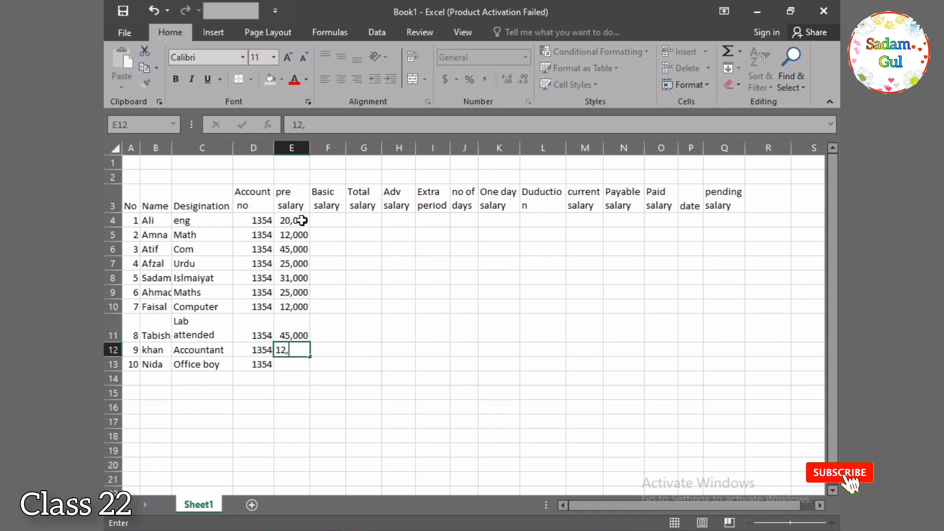
text(000)
key(Return)
text(25)
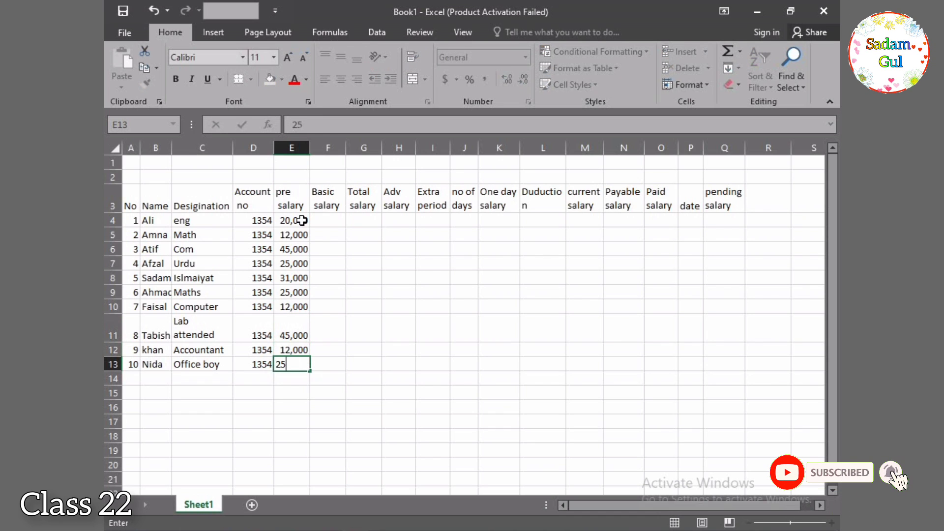
text(,000)
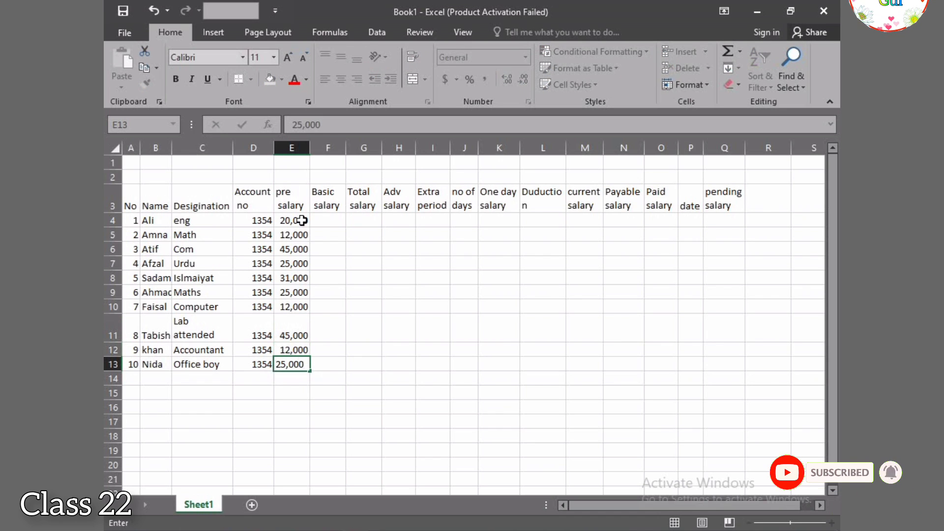
click(377, 409)
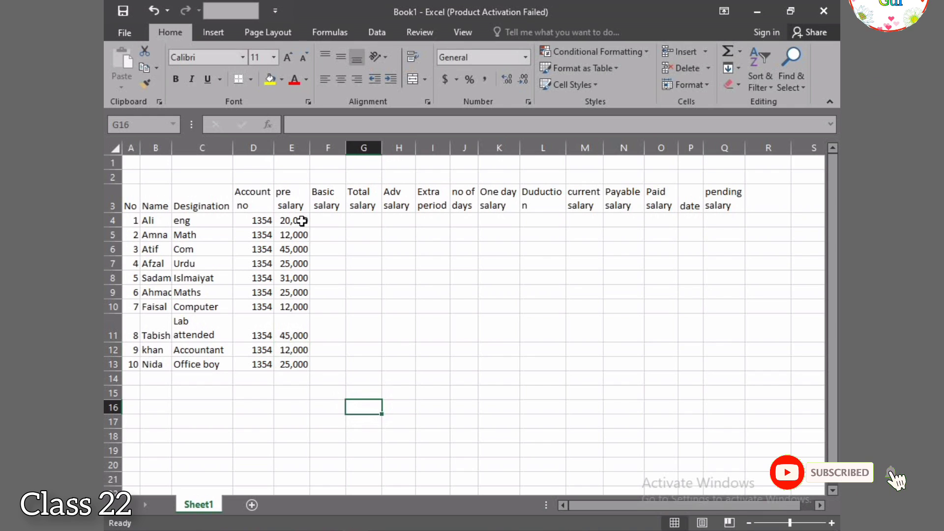
- Move the ten salary amounts from the pre salary cells E4:E13 to the Basic salary cells F4:F13
drag(301, 221, 301, 359)
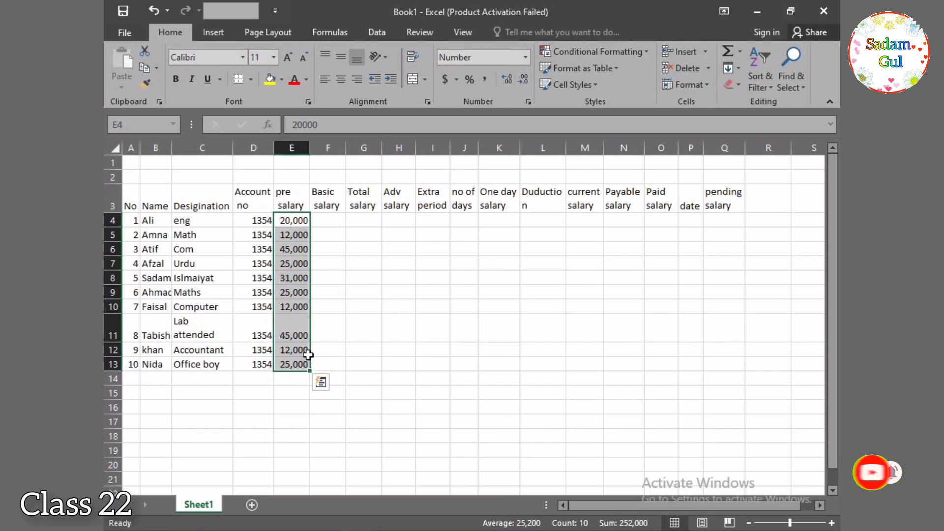
key(ctrl+c)
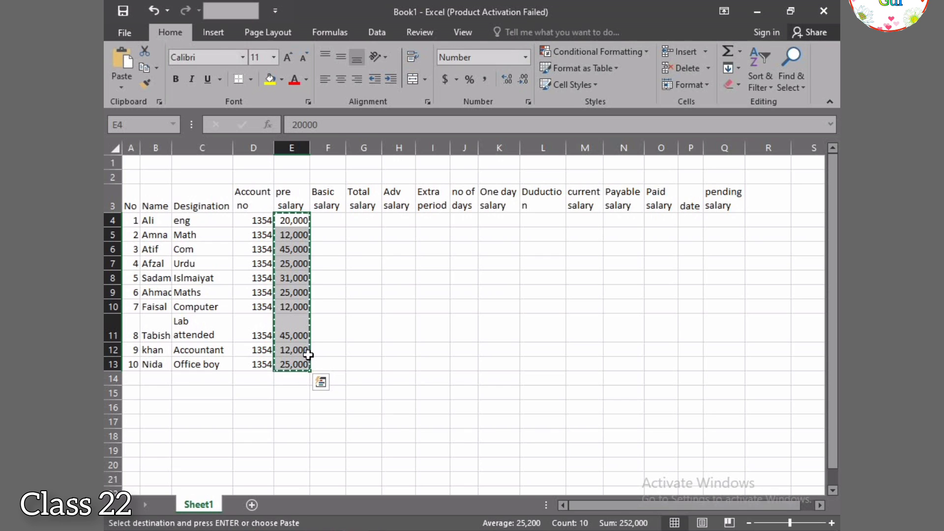
click(339, 225)
key(ctrl+v)
click(405, 463)
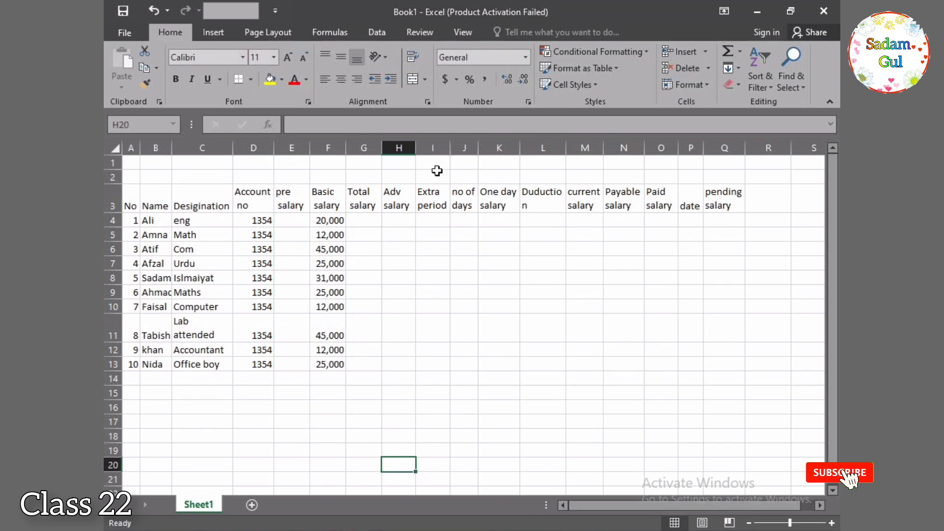
- Fill the One day salary header in K3 and the Basic salary header in F3 with light green
click(465, 205)
click(498, 206)
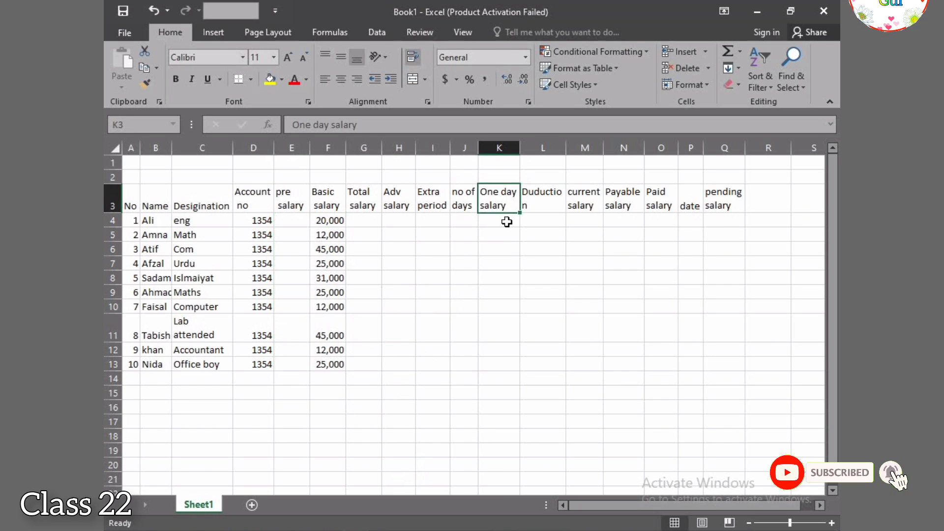
click(269, 79)
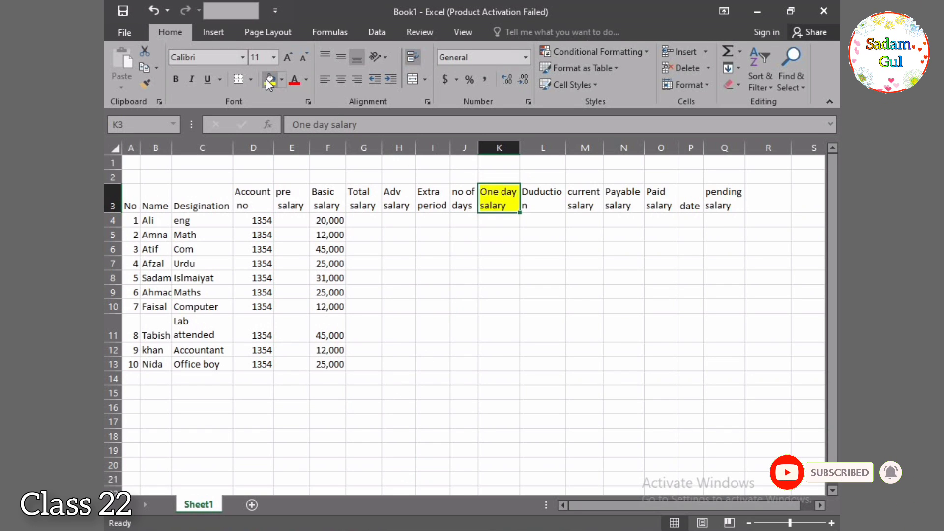
click(282, 79)
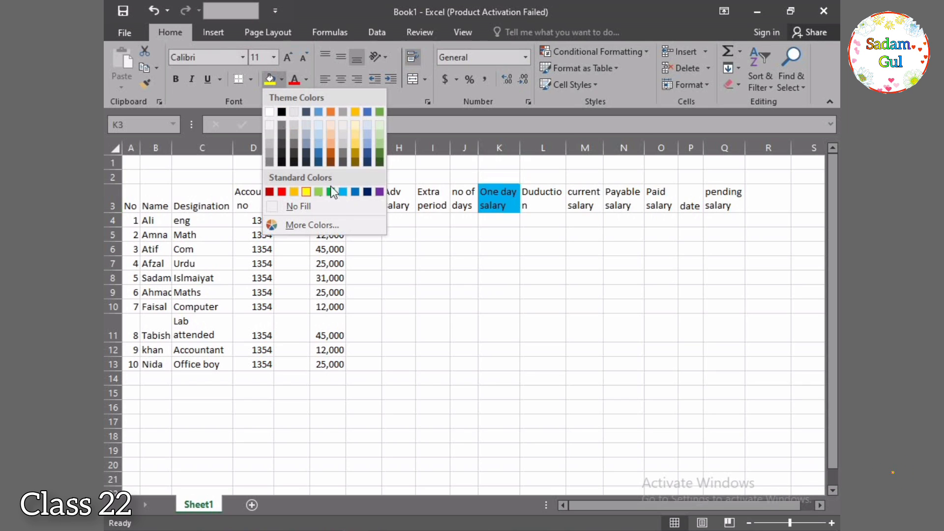
click(319, 192)
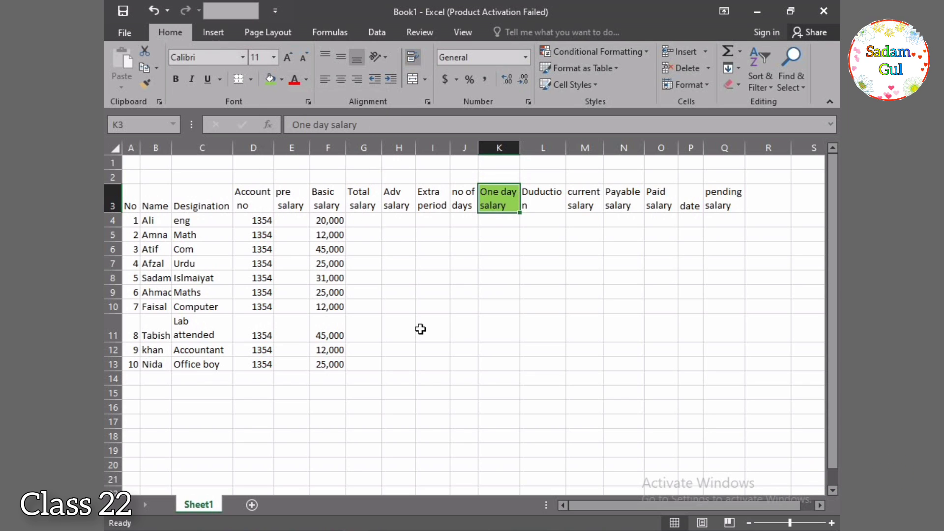
click(322, 199)
key(F4)
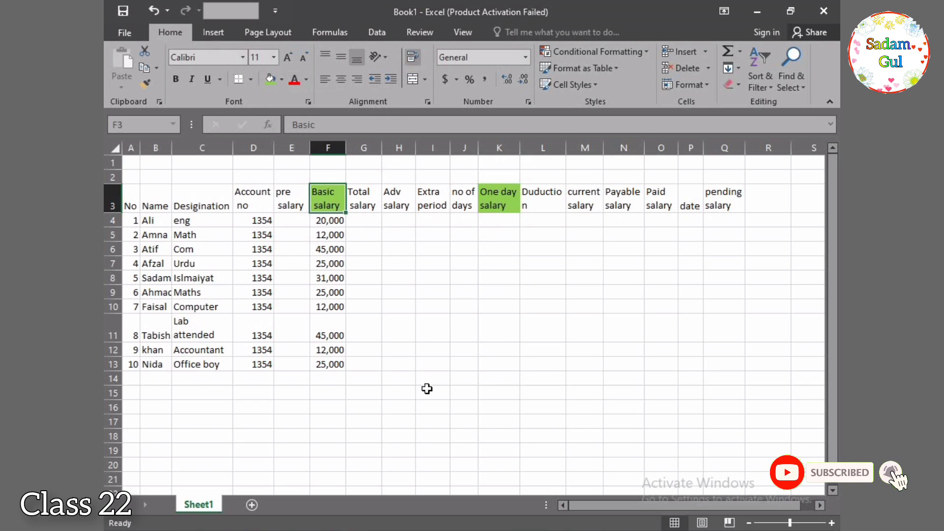
- Calculate the One day salary with =F4/30 in cell K4 and fill the formula down to K13
click(508, 220)
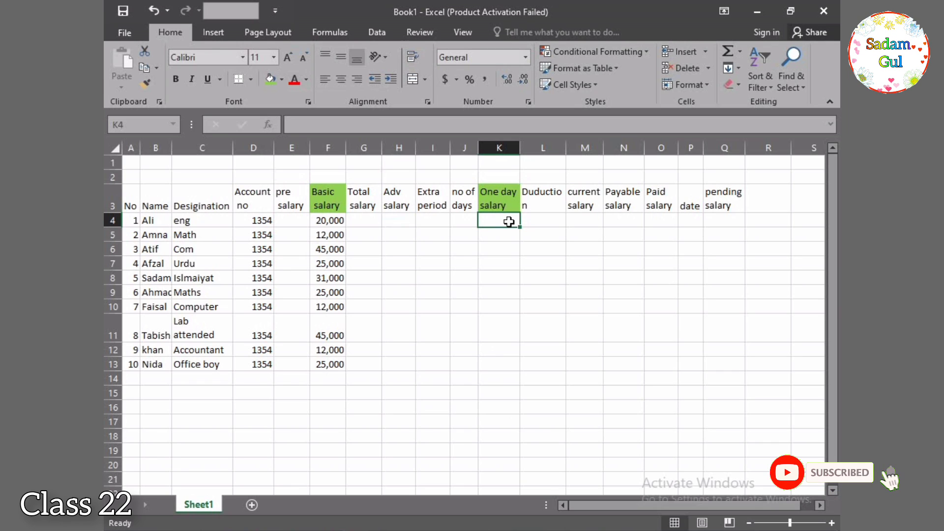
text(=)
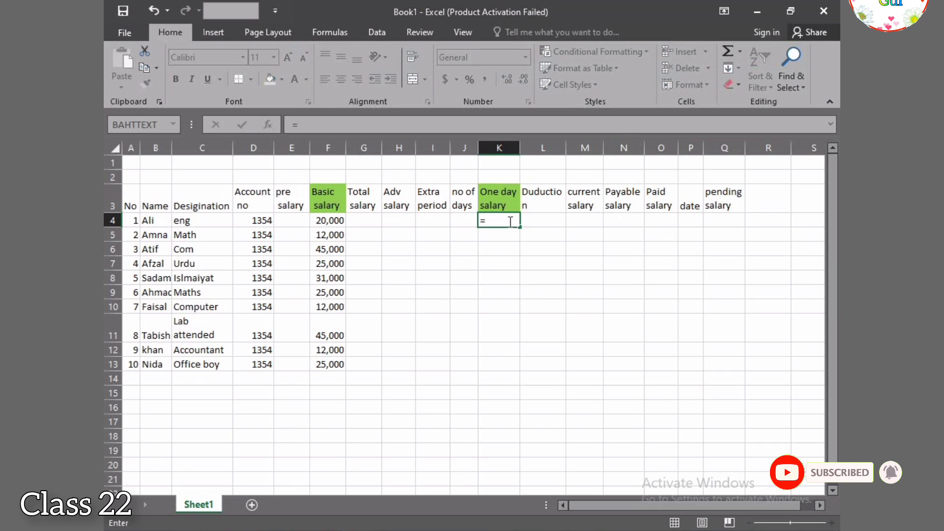
click(334, 220)
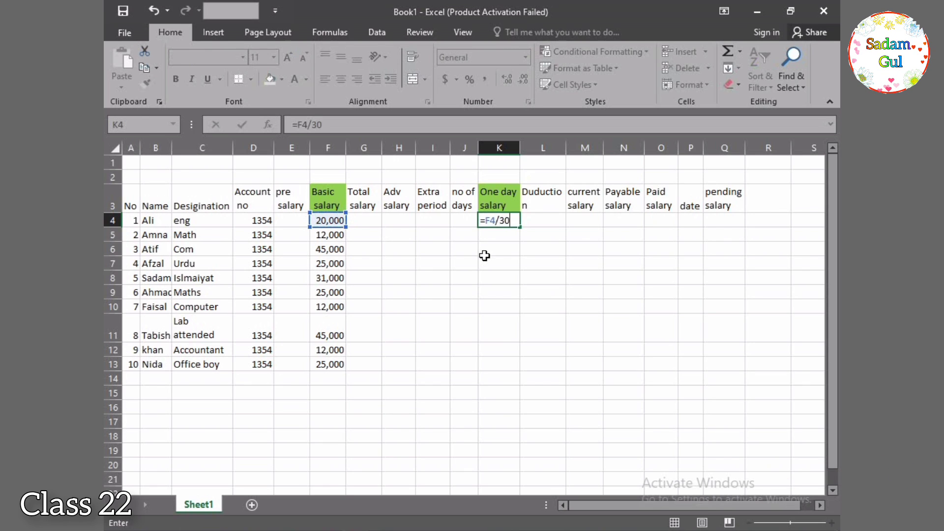
key(Return)
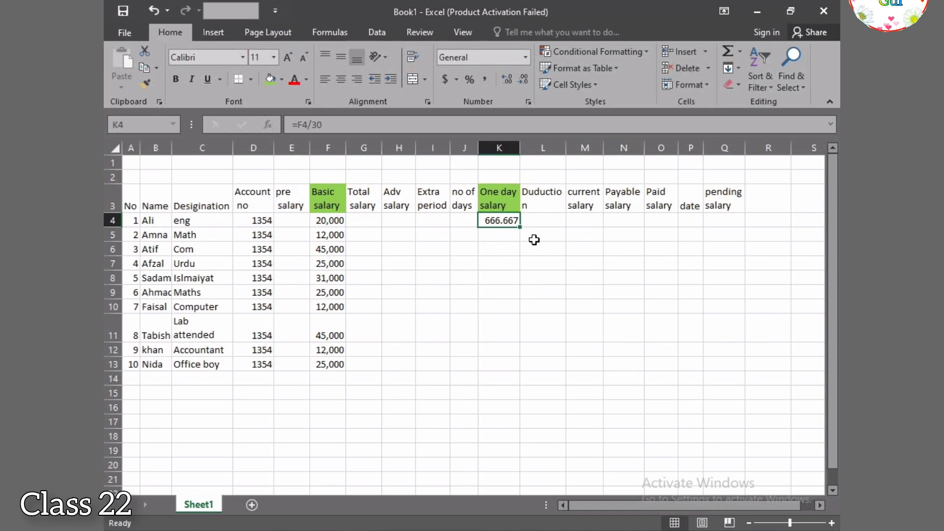
drag(521, 227, 520, 367)
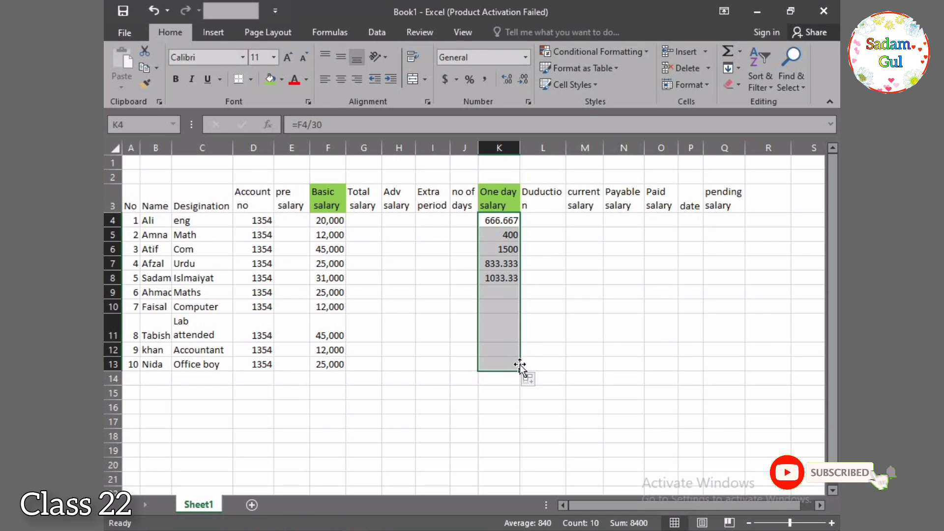
click(510, 433)
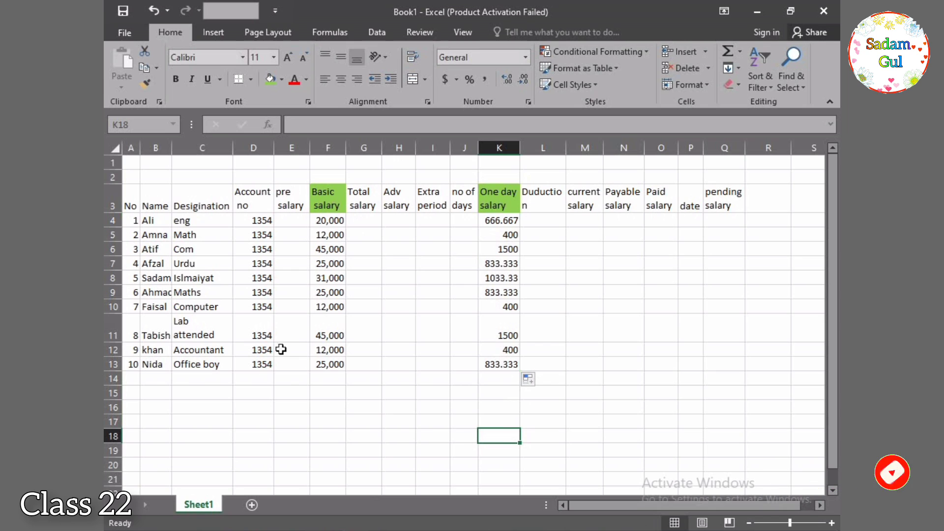
- Calculate the Total salary with =E4+F4 in cell G4 and fill the formula down to G13
click(295, 222)
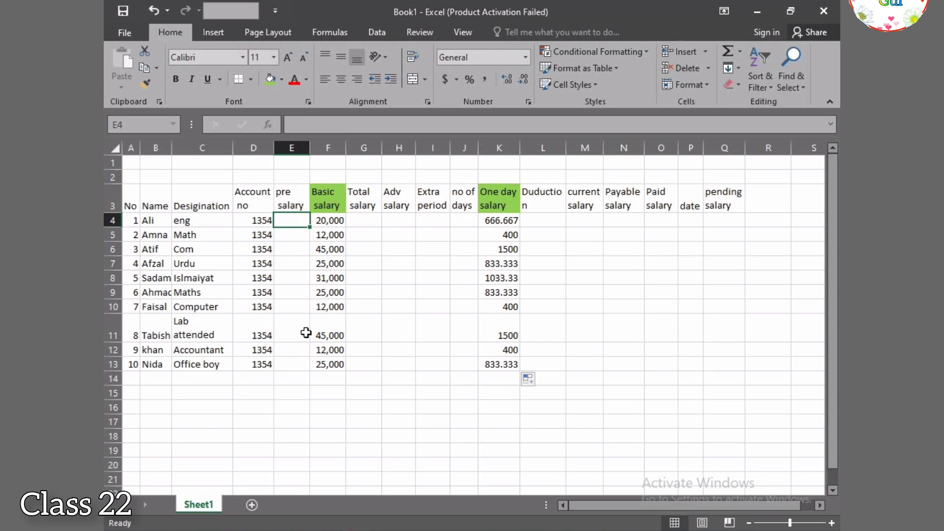
click(326, 206)
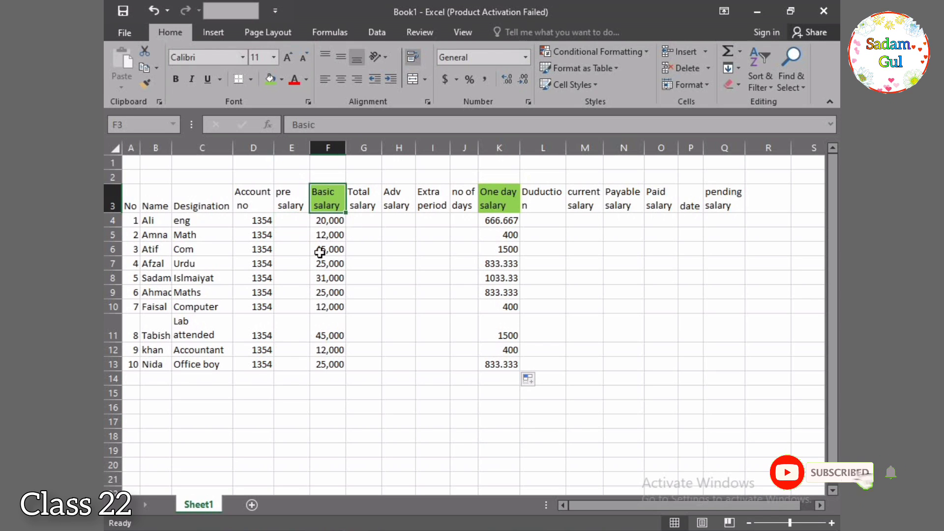
click(374, 224)
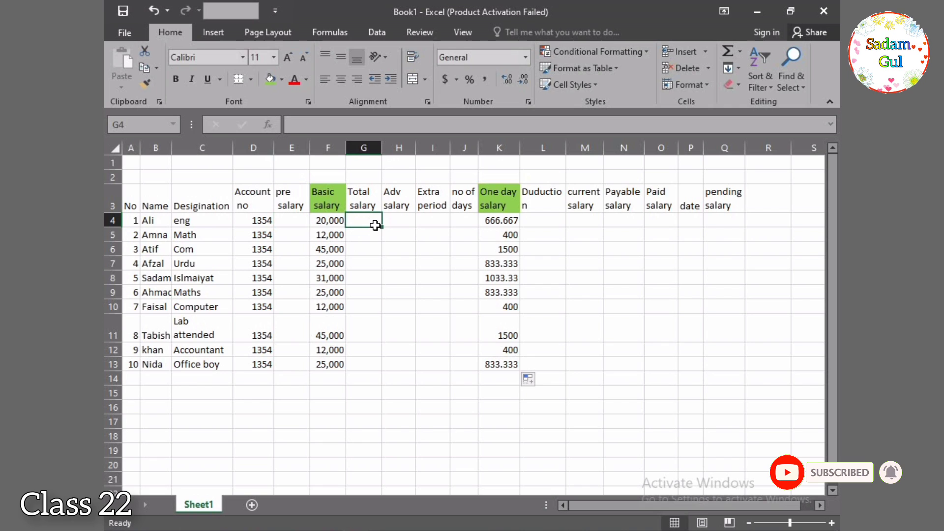
text(=)
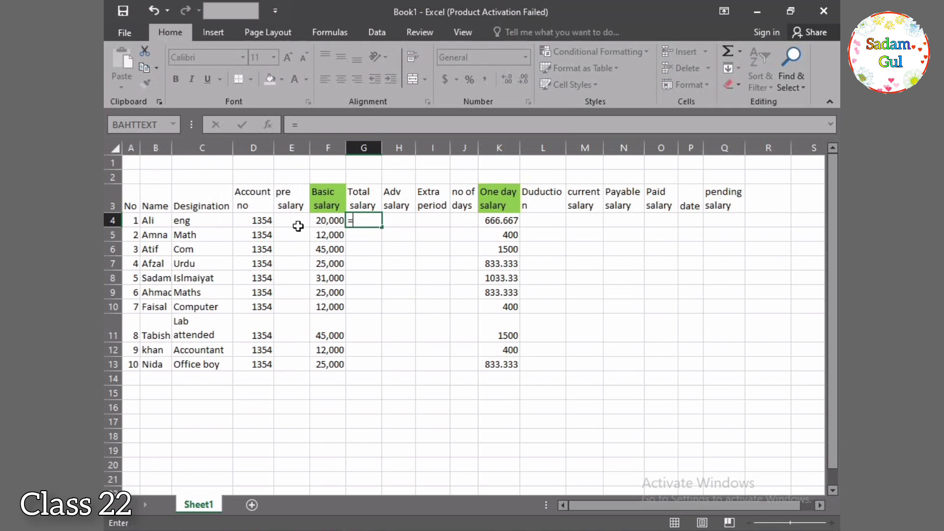
text(E4+)
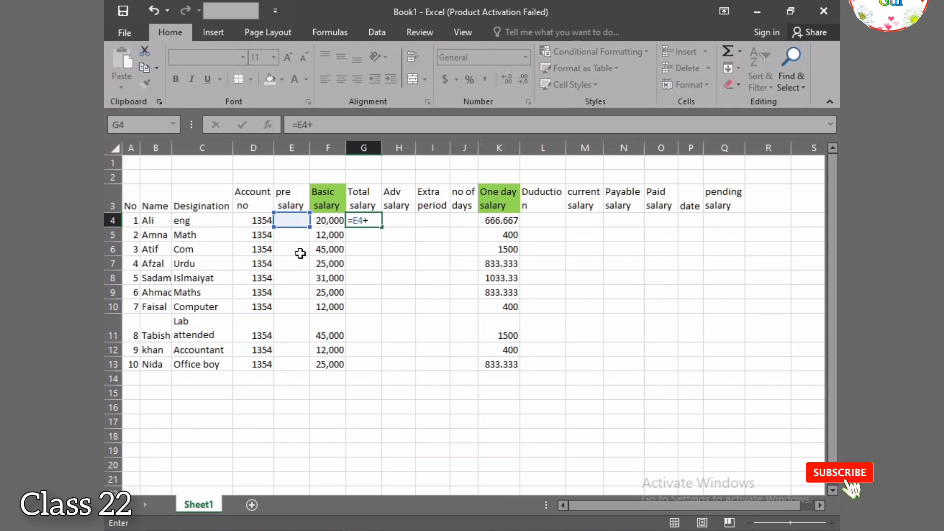
click(334, 226)
key(Return)
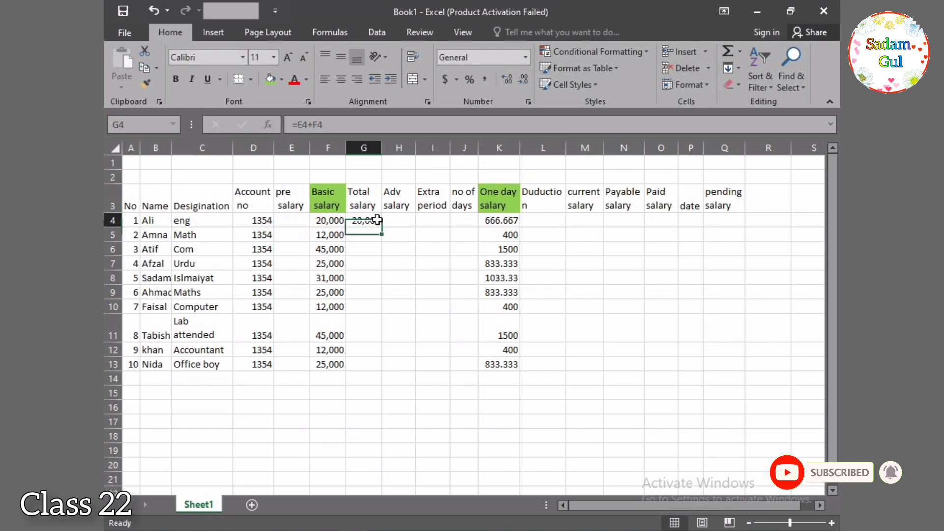
drag(382, 227, 377, 370)
click(408, 409)
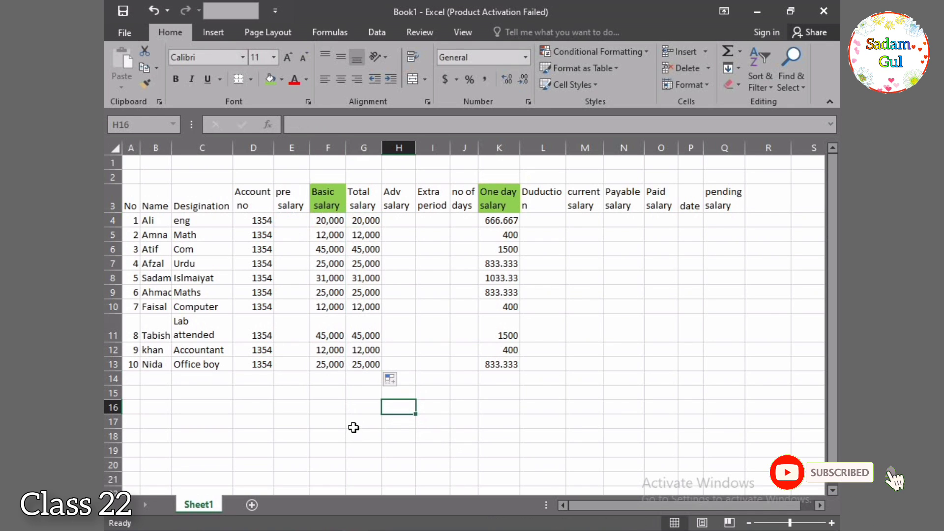
click(435, 424)
click(359, 411)
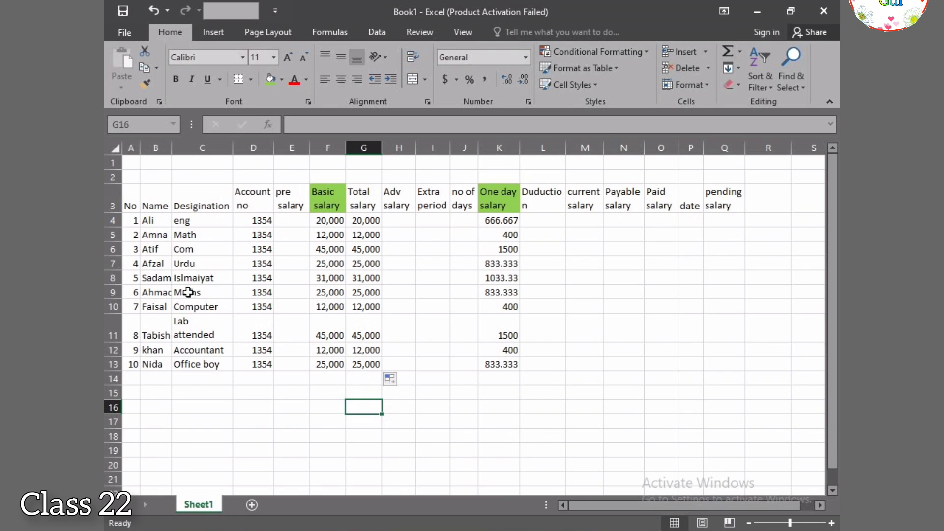
- Align the cells A3:R14 to the left horizontally and to the middle vertically
drag(129, 202, 747, 373)
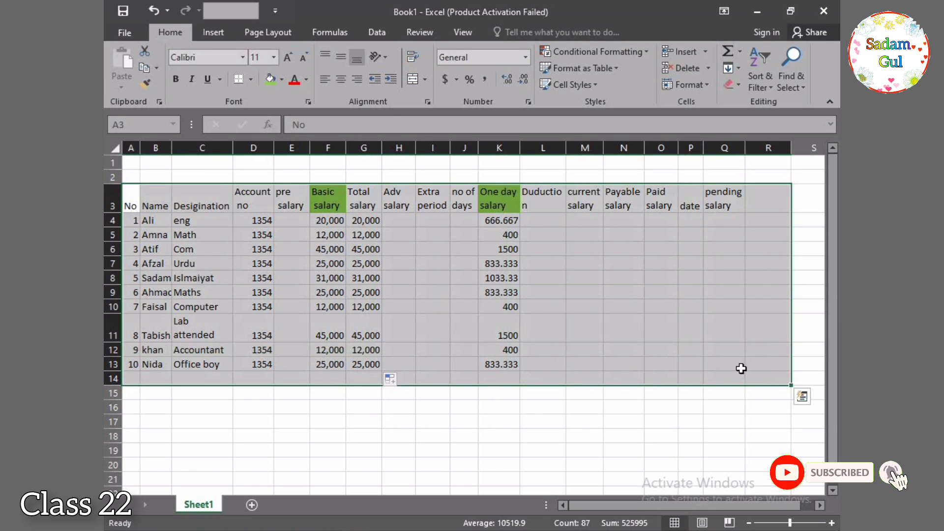
click(342, 56)
click(329, 77)
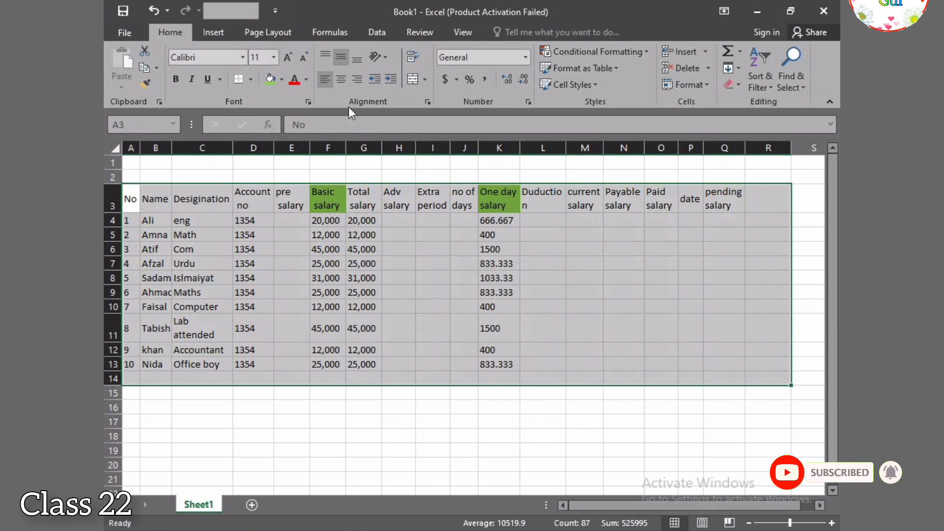
click(399, 466)
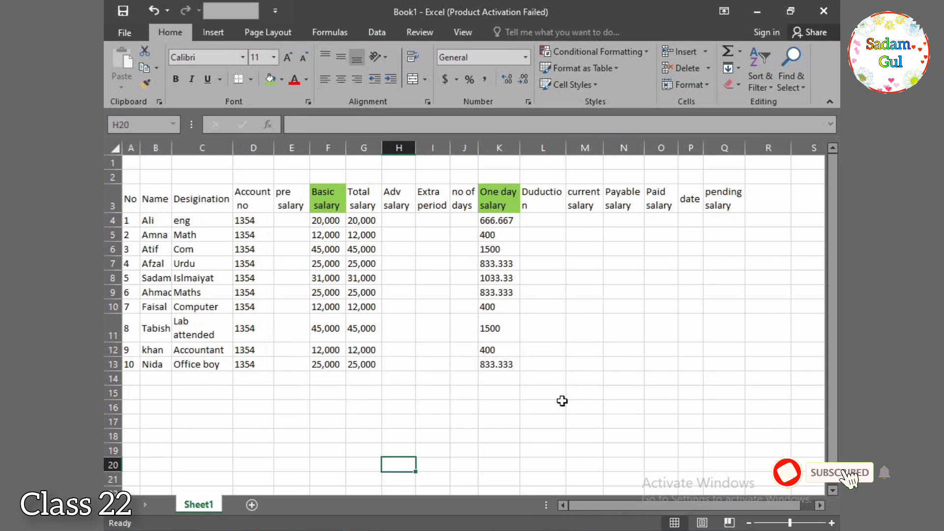
- Calculate the current salary with =J4*K4-H4 in cell M4
click(589, 221)
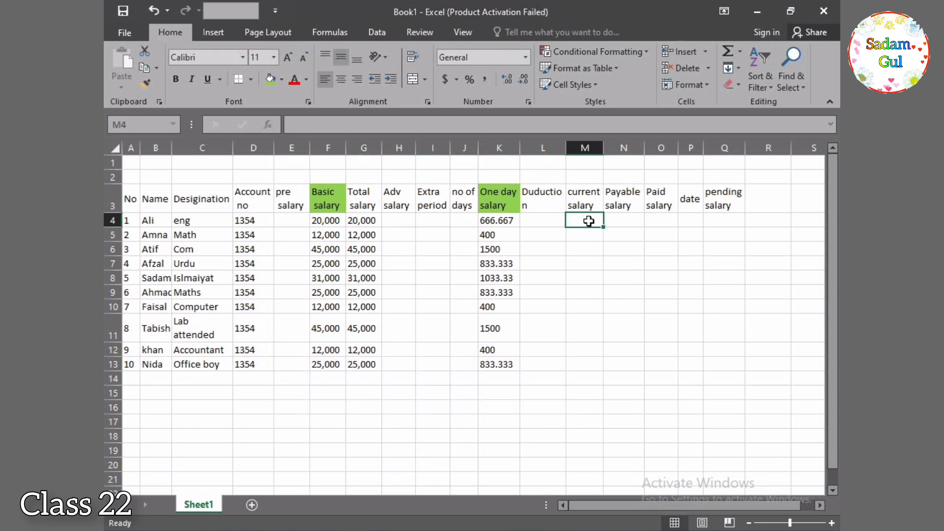
key(Down)
key(Down)
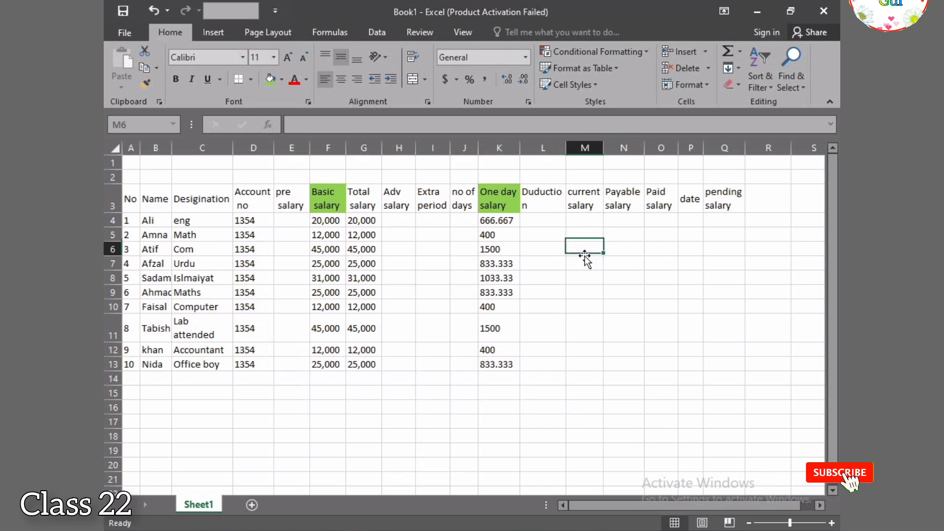
click(591, 224)
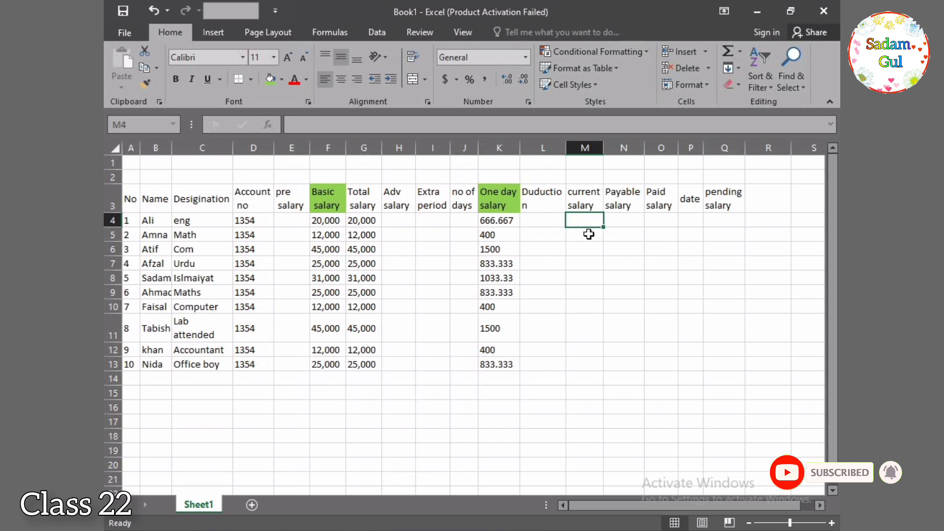
text(=)
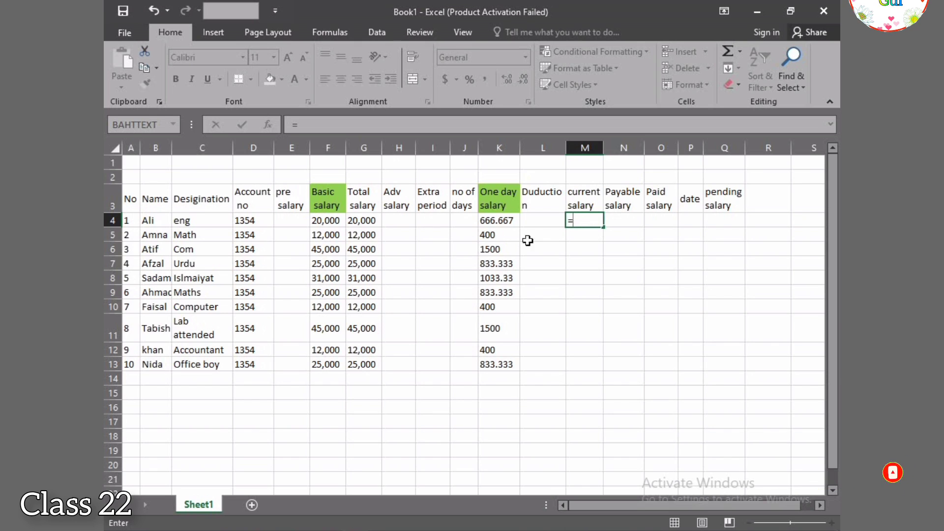
click(467, 222)
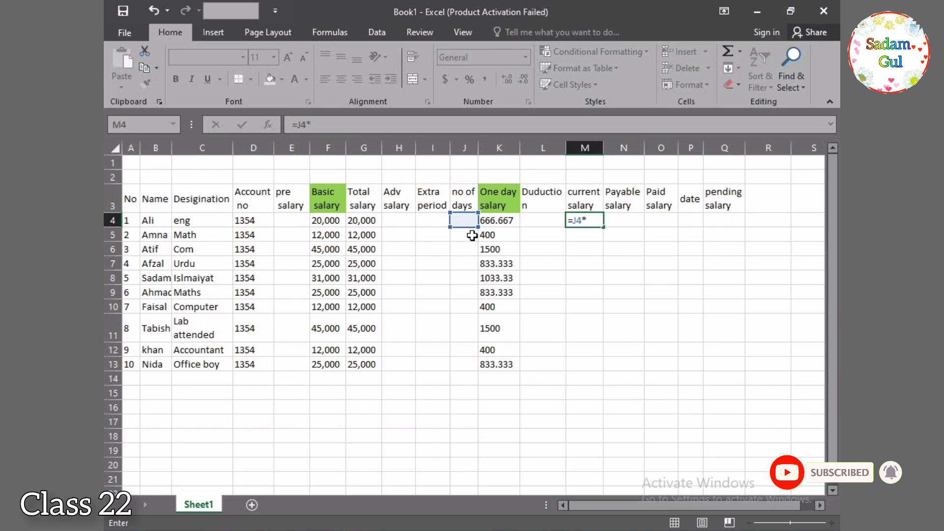
click(506, 223)
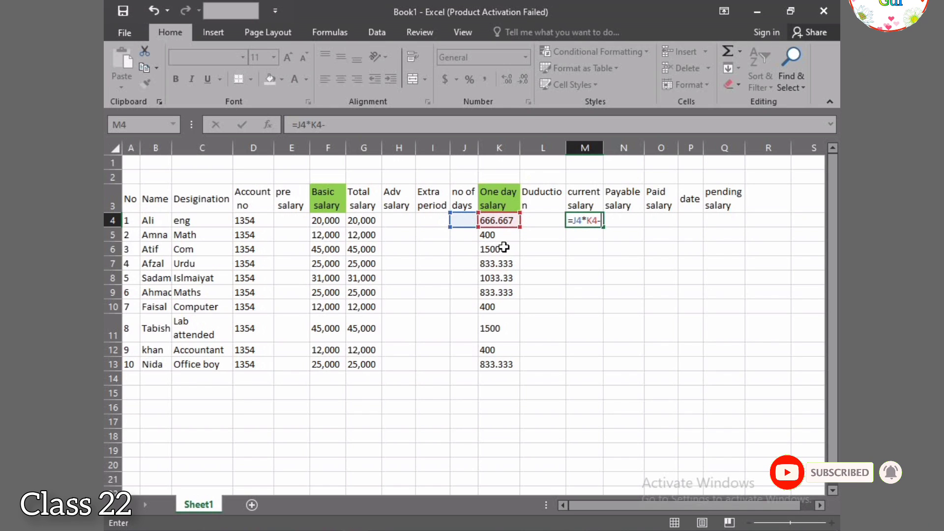
click(399, 222)
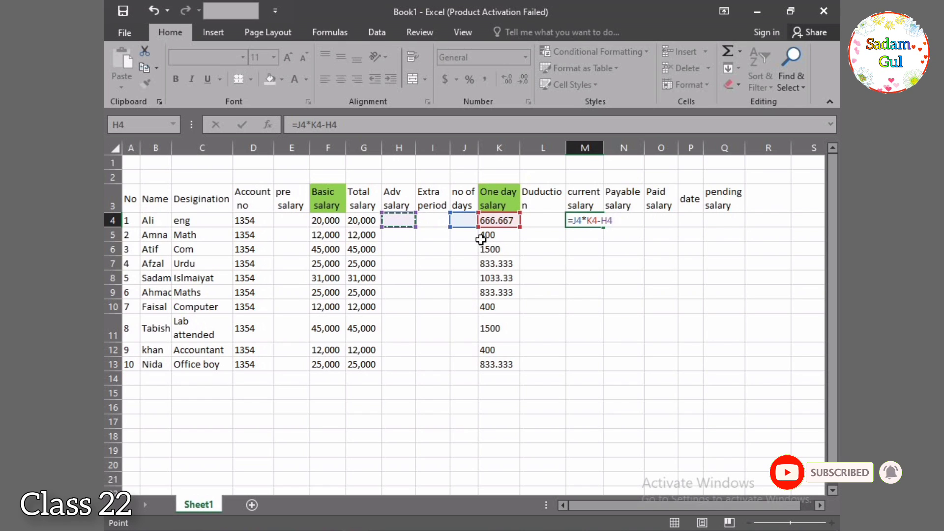
key(Return)
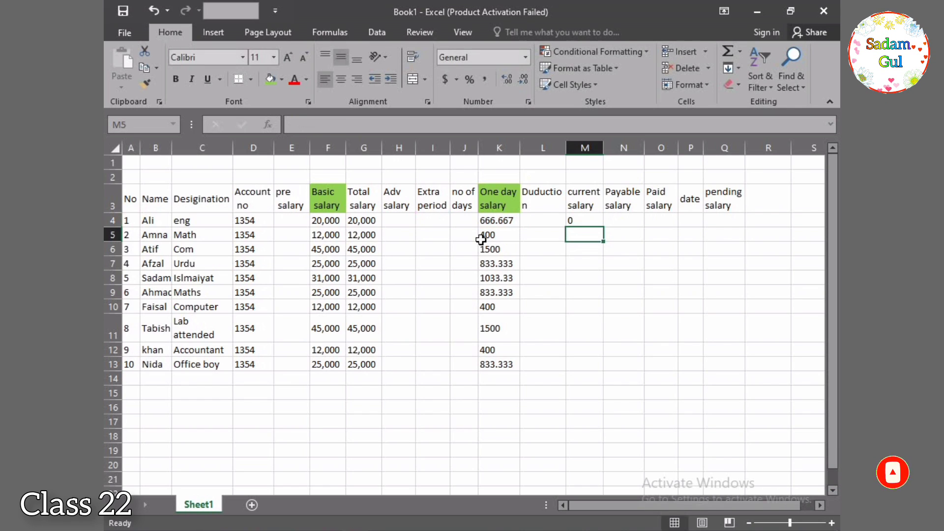
- Enter 29 as the no of days for the first employee in cell J4
click(463, 222)
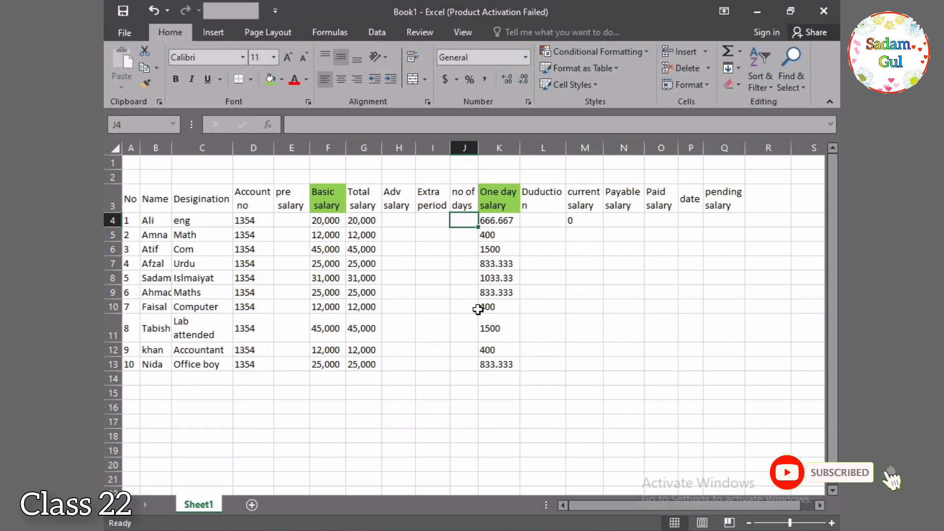
text(29)
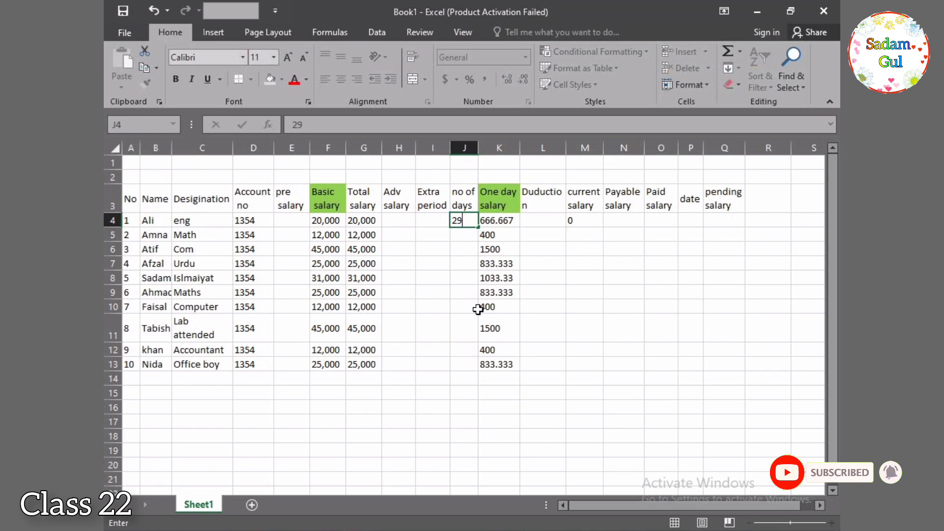
click(486, 423)
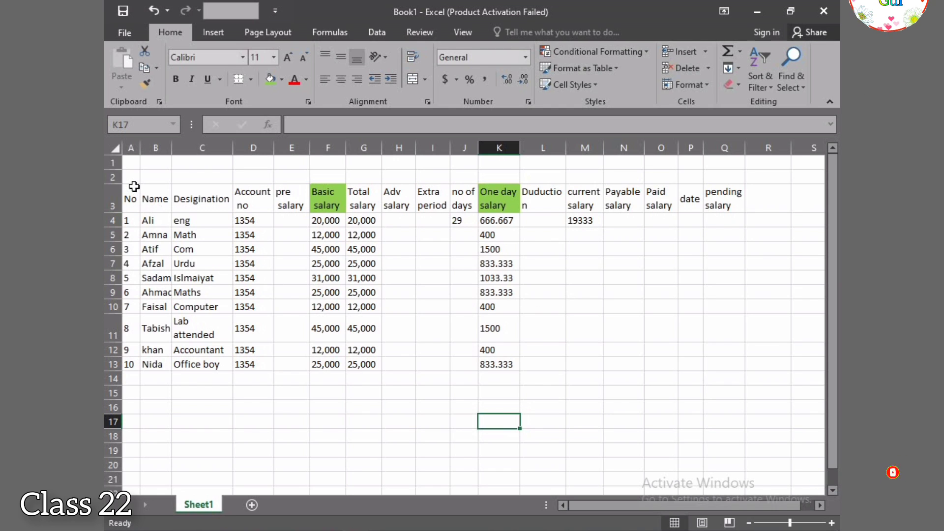
- Apply borders around every header cell in A3:Q3
drag(131, 197, 738, 205)
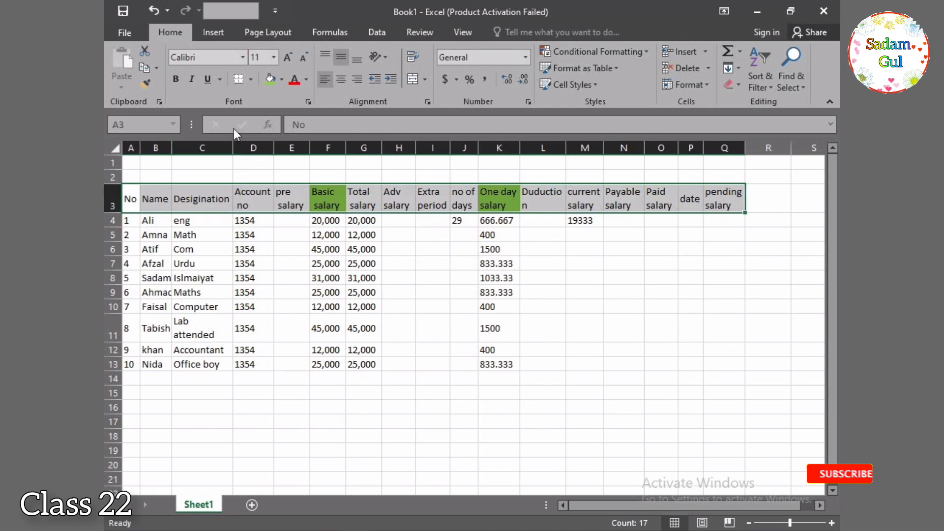
click(251, 82)
click(255, 199)
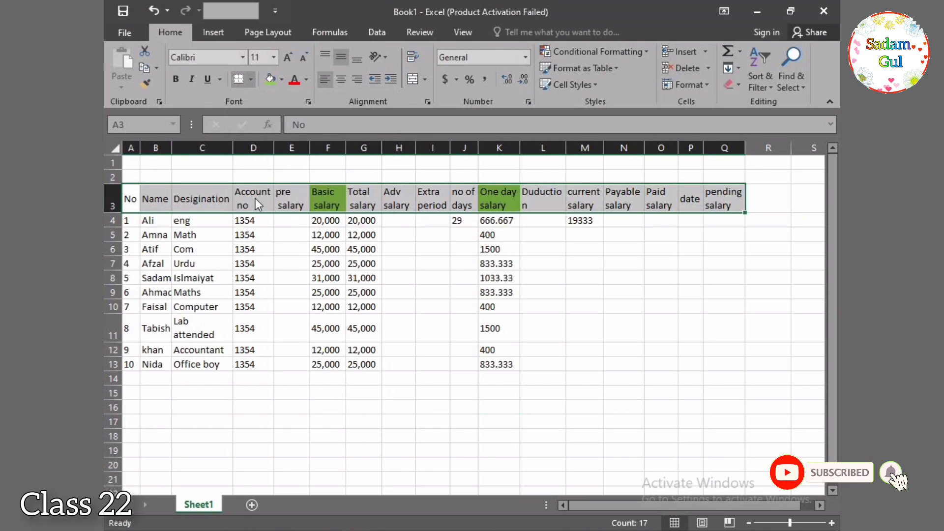
click(393, 478)
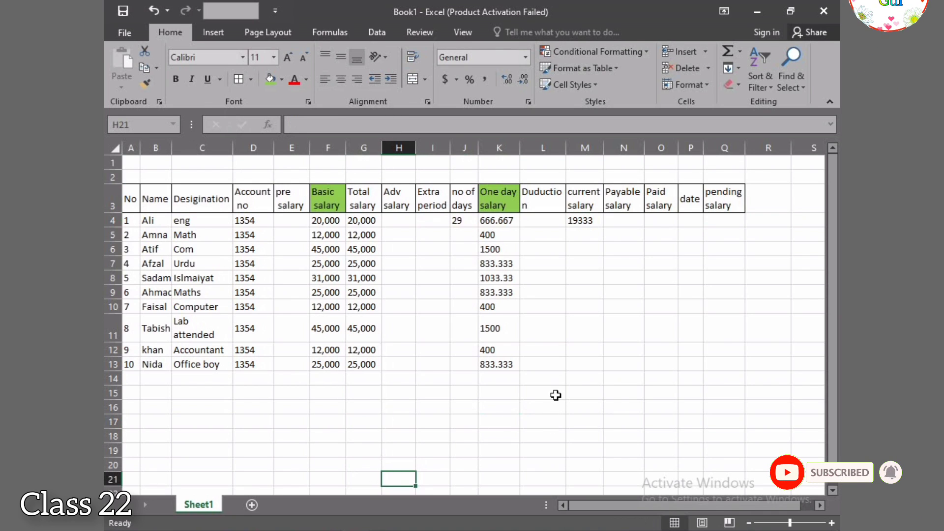
- Enter 2000 as the Adv salary for the first employee in cell H4
click(410, 221)
text(2000)
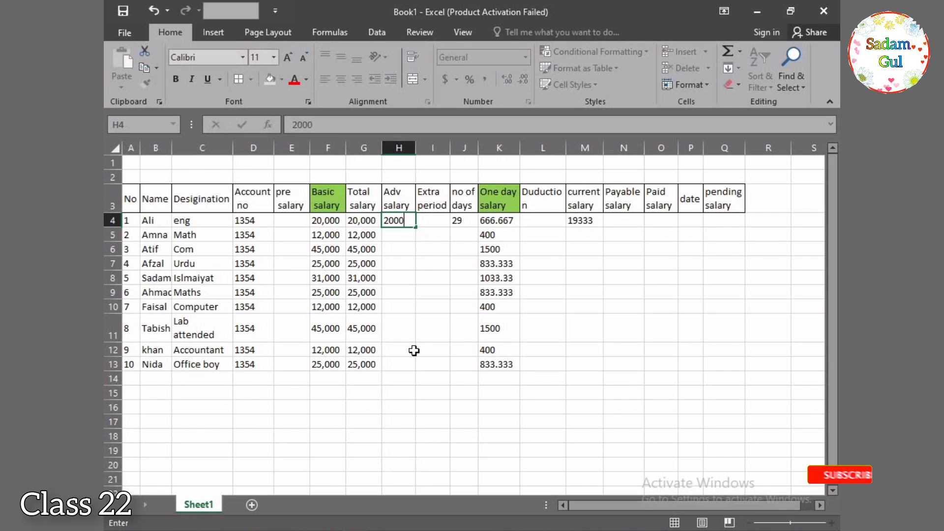
click(433, 434)
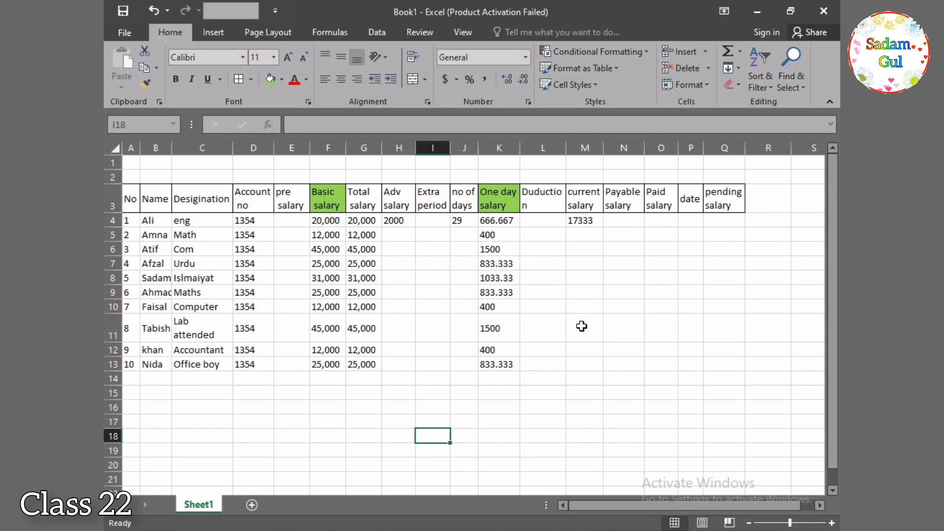
- Review the cells feeding the current salary formula in M4 and fill the formula down to M13
click(461, 222)
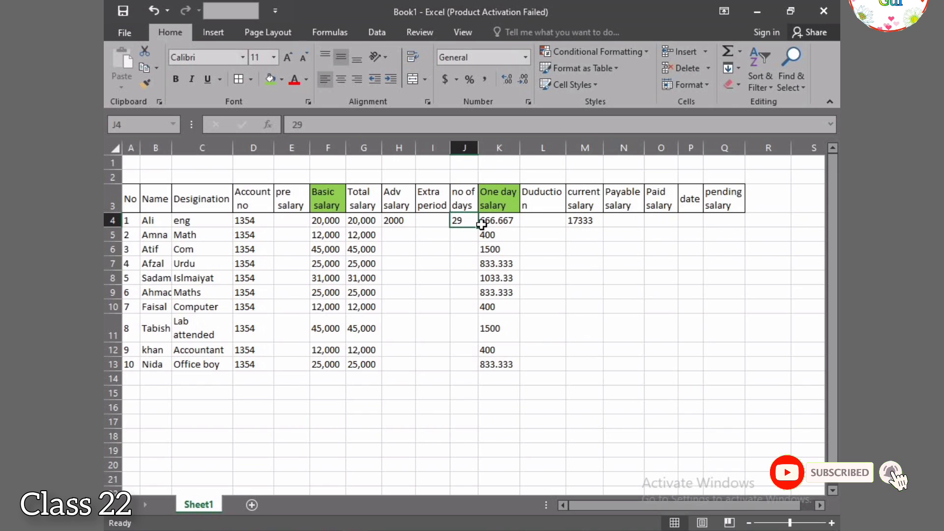
click(504, 224)
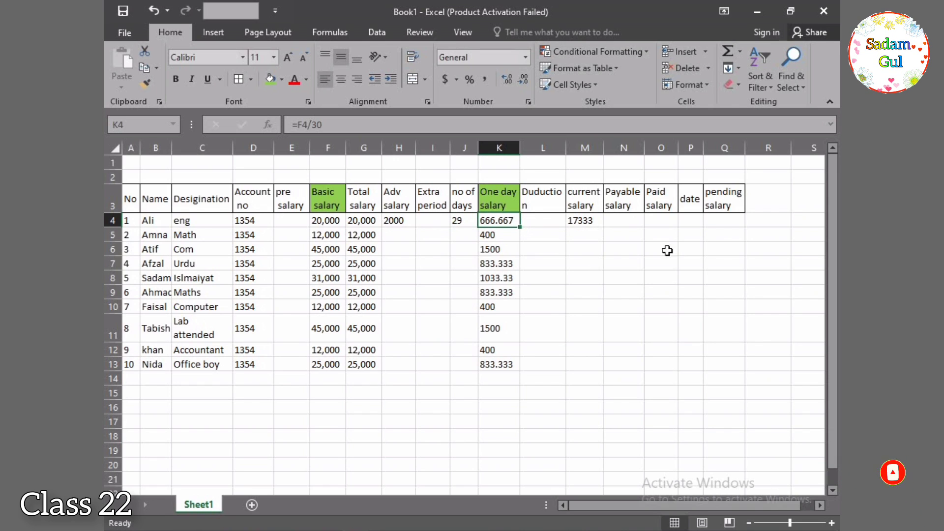
click(400, 221)
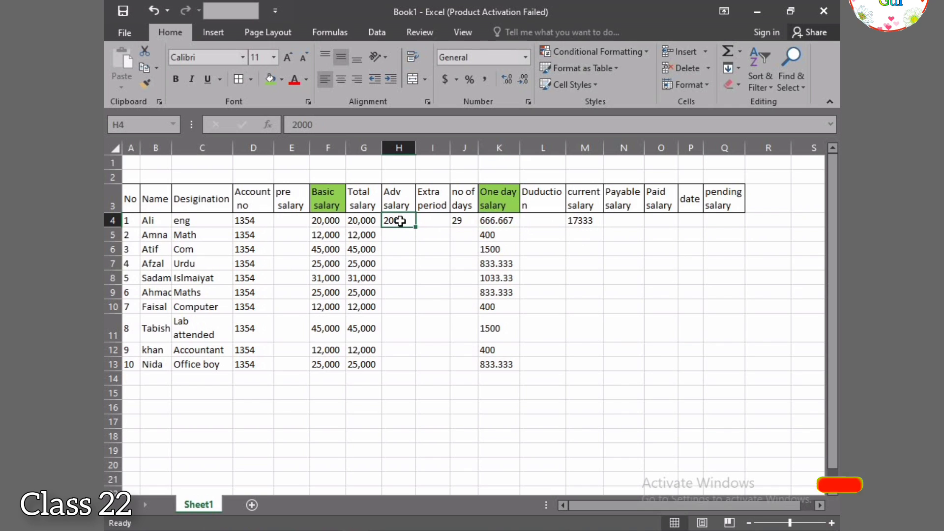
click(595, 217)
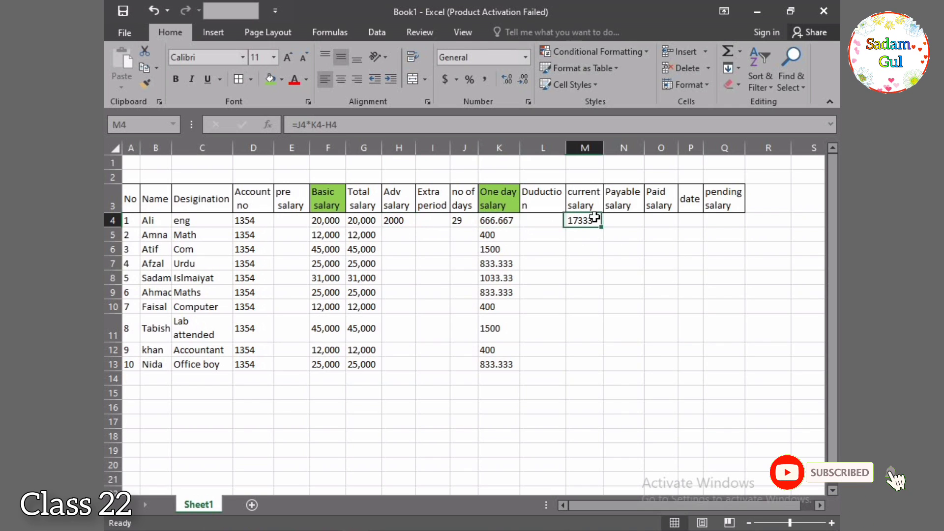
click(521, 449)
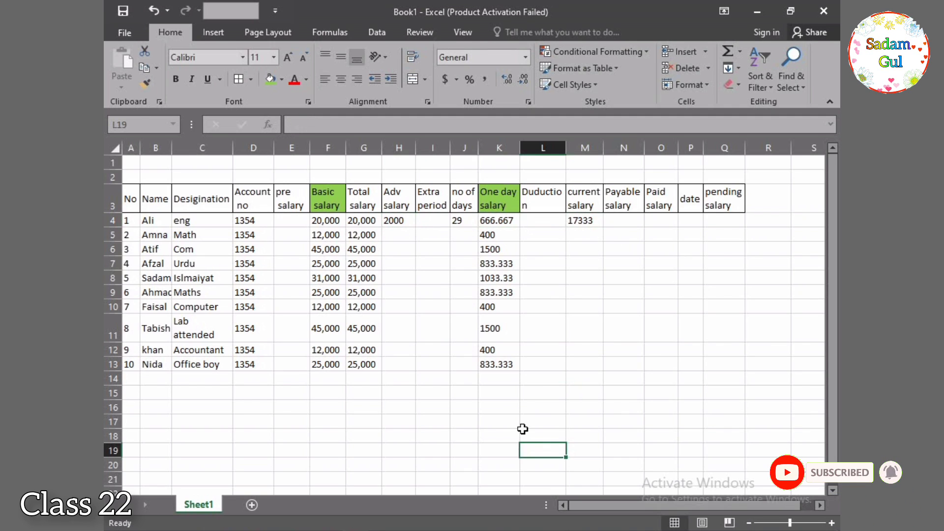
click(599, 221)
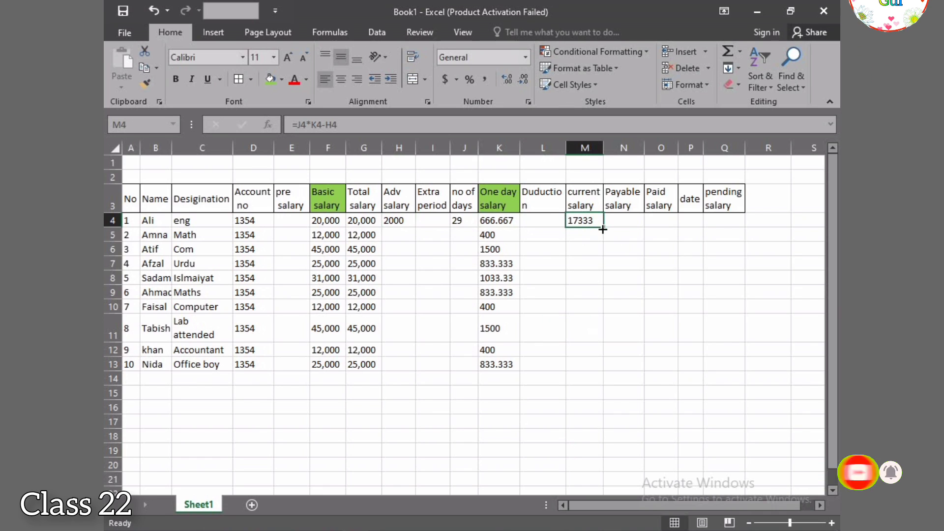
drag(603, 228, 602, 369)
click(580, 424)
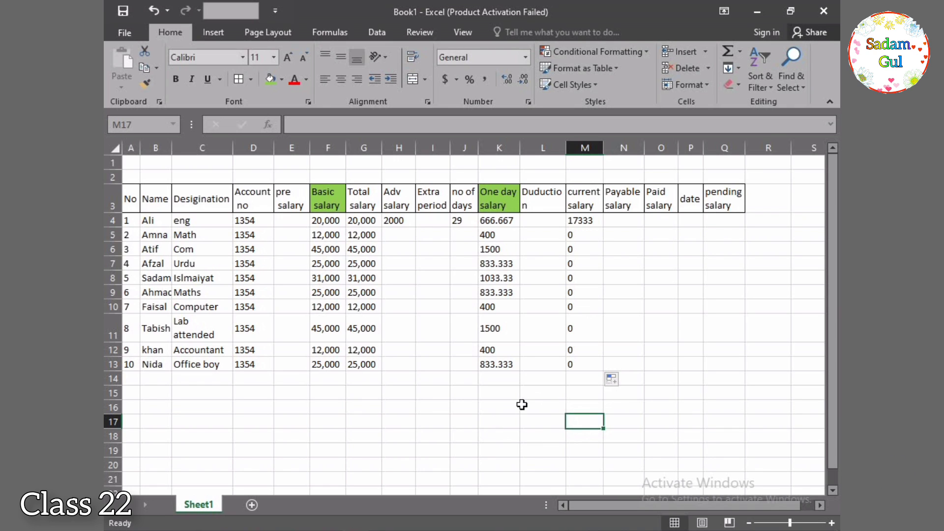
- Enter the no of days for employees 2 to 4 as 30, 30 and 15 in cells J5:J7
click(458, 238)
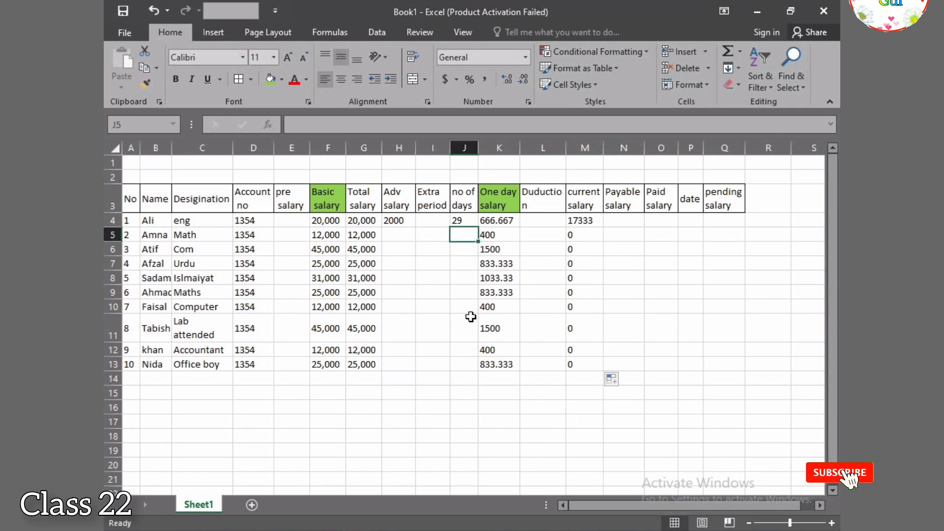
text(30)
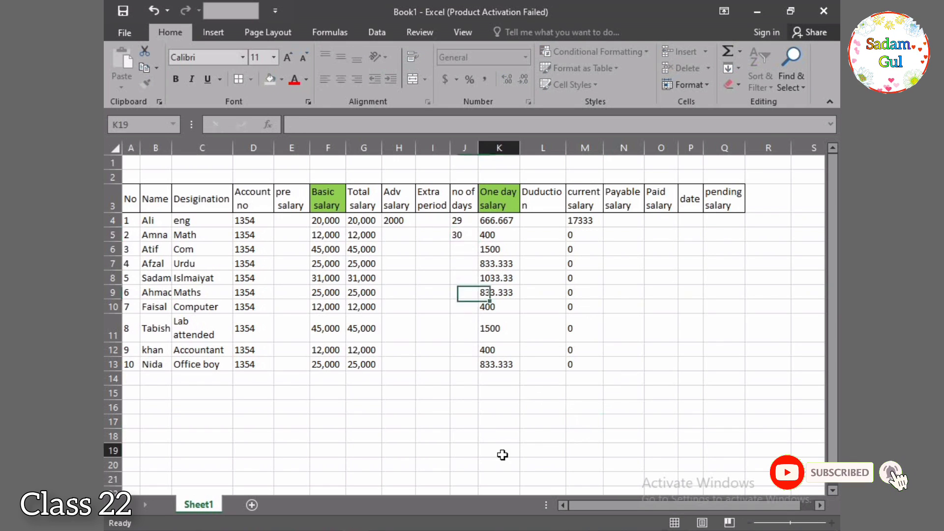
click(503, 455)
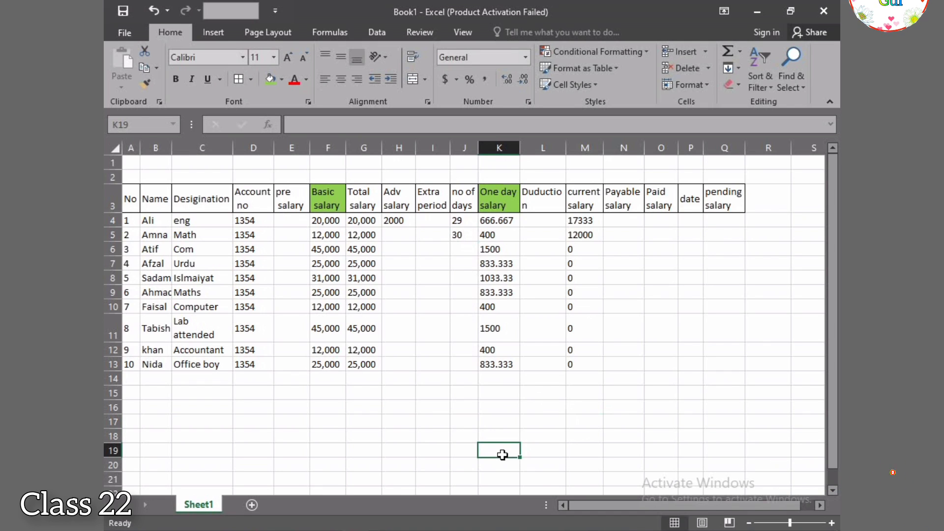
click(470, 249)
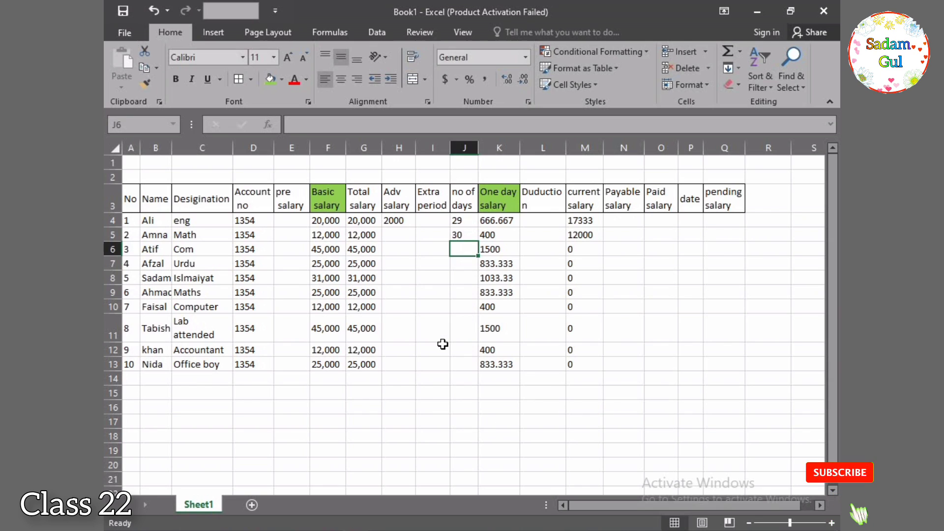
text(30)
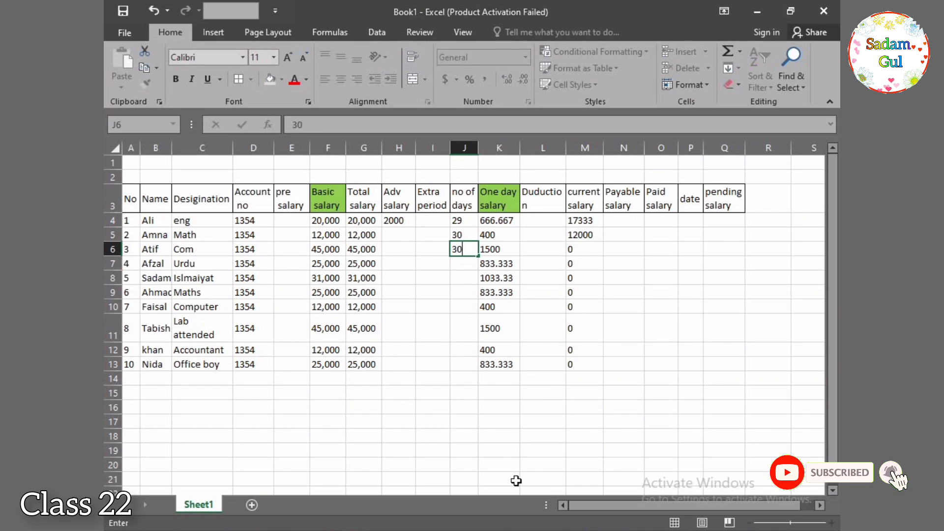
click(525, 449)
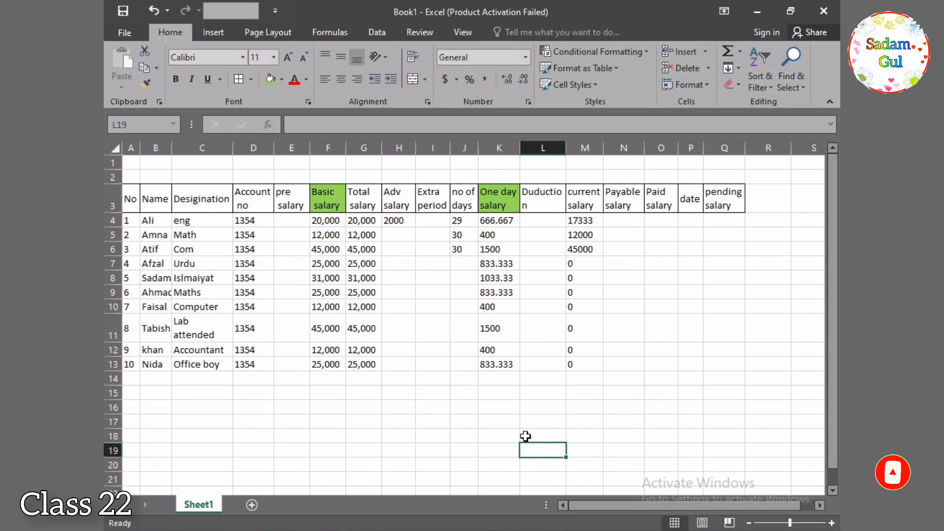
click(463, 263)
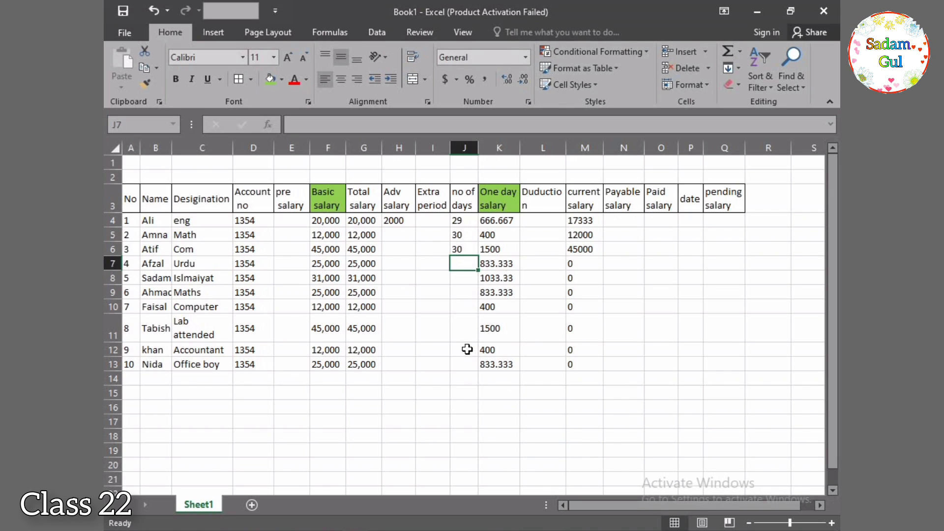
text(15)
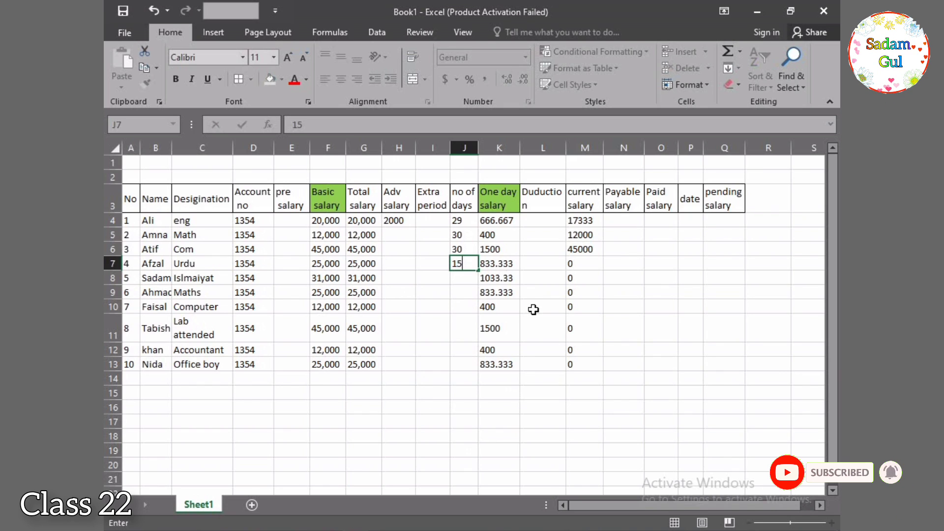
click(485, 448)
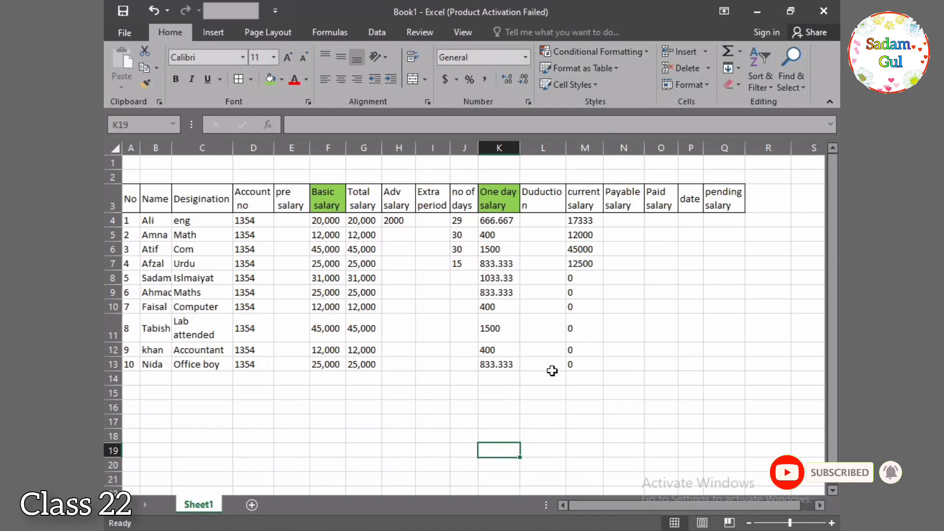
- Enter the no of days for employees 5 to 7 as 30, 20 and 25 in cells J8:J10
click(466, 279)
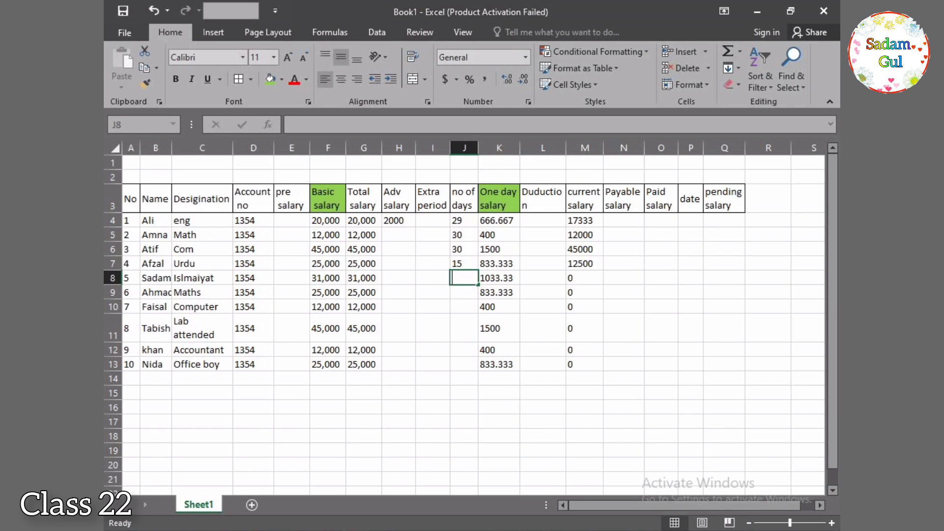
text(30)
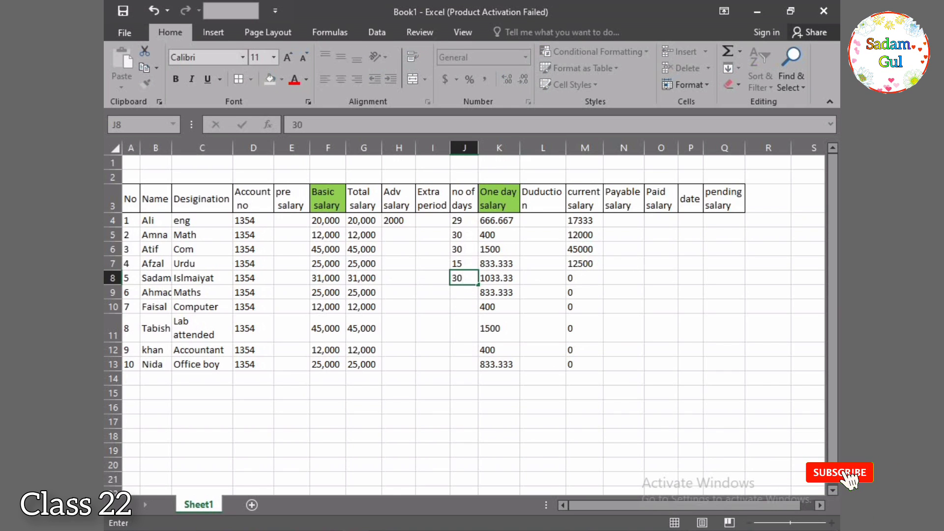
click(499, 435)
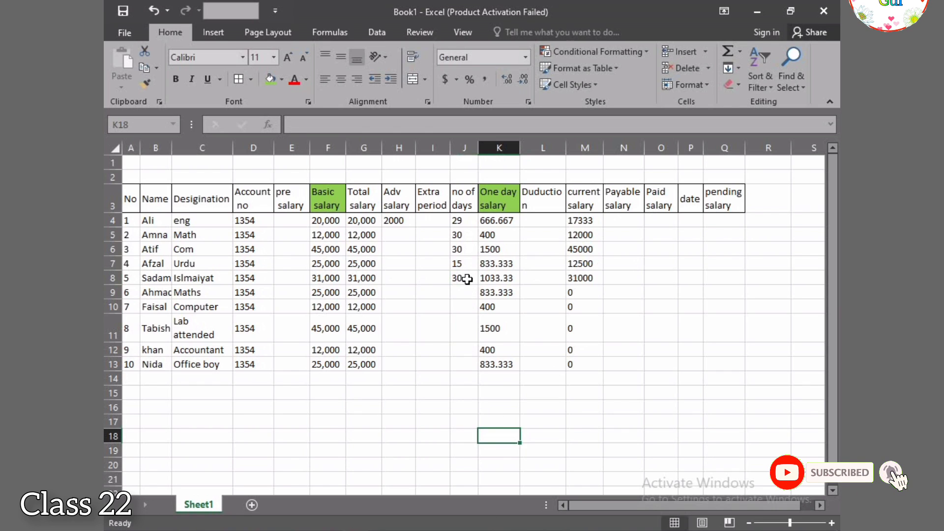
click(473, 293)
text(20)
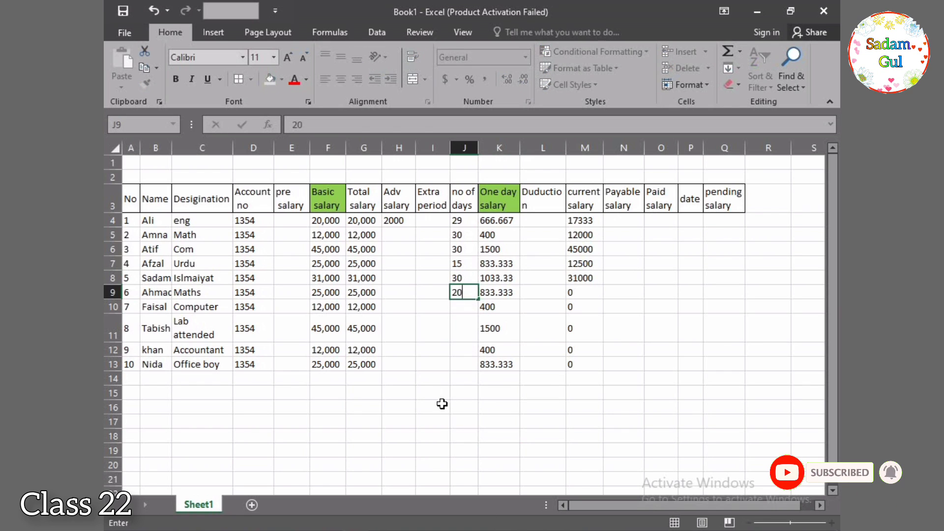
click(445, 403)
click(473, 304)
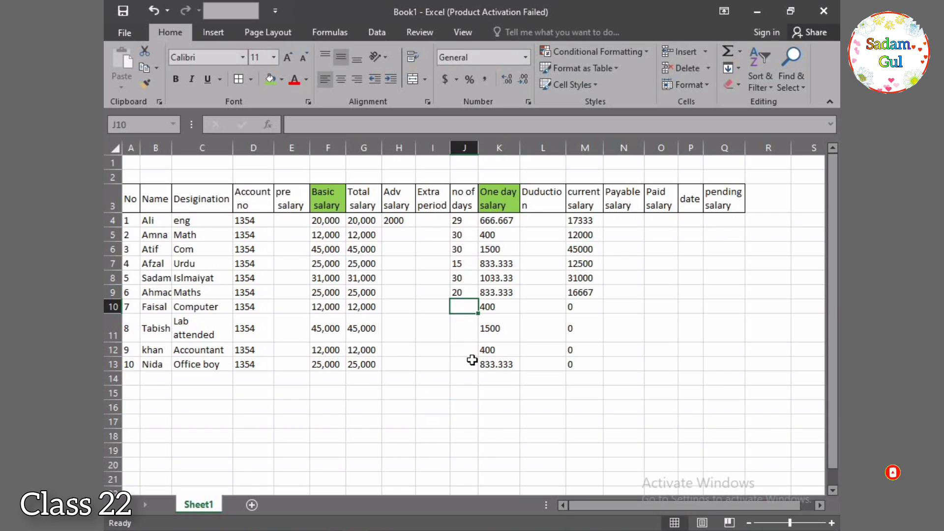
text(25)
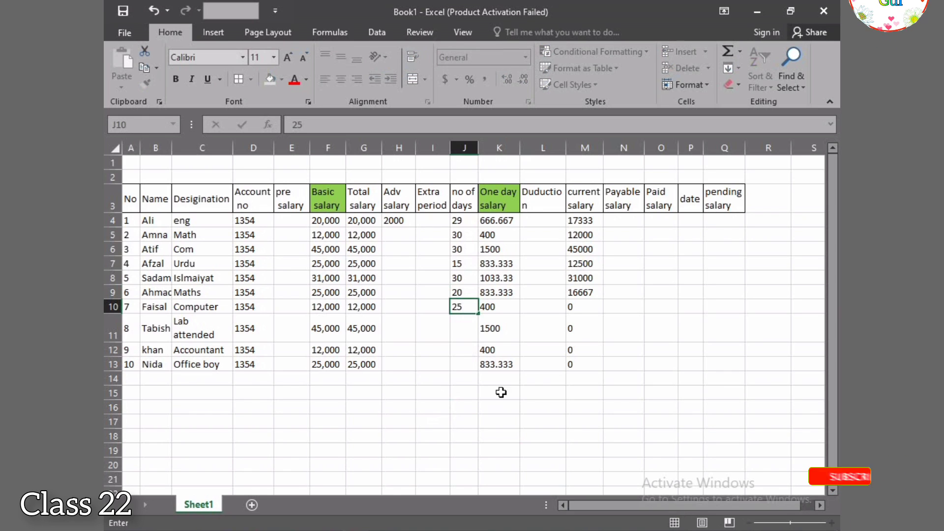
click(499, 465)
- Enter the no of days for employees 8 to 10 as 25, 27 and 10 in cells J11:J13
click(460, 339)
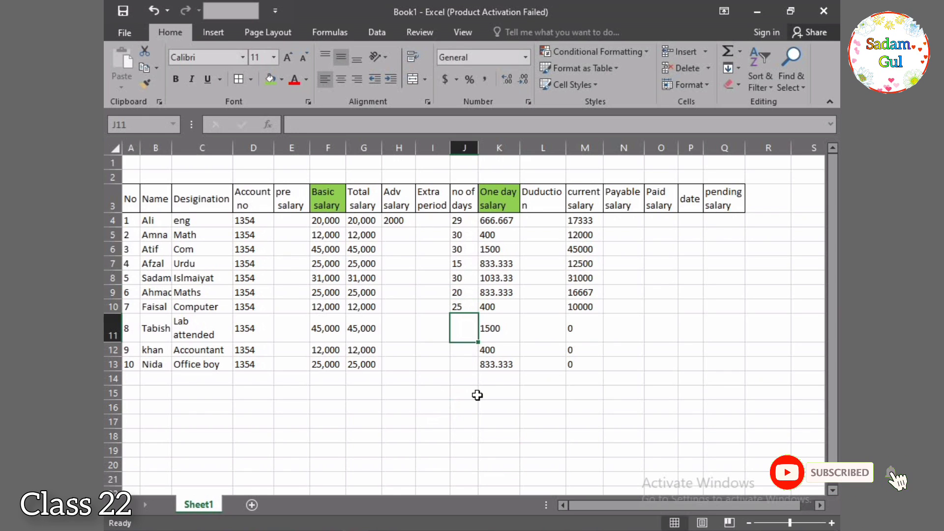
text(25)
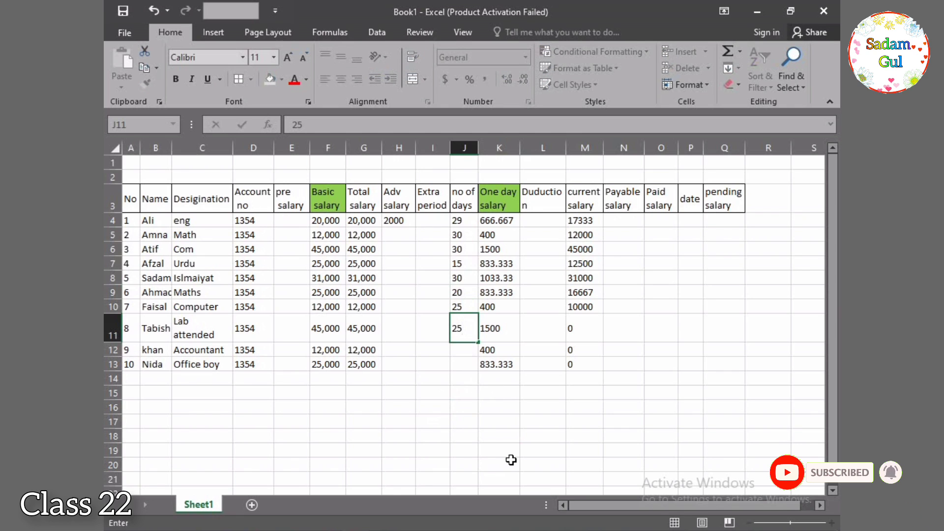
click(499, 401)
click(465, 350)
text(2)
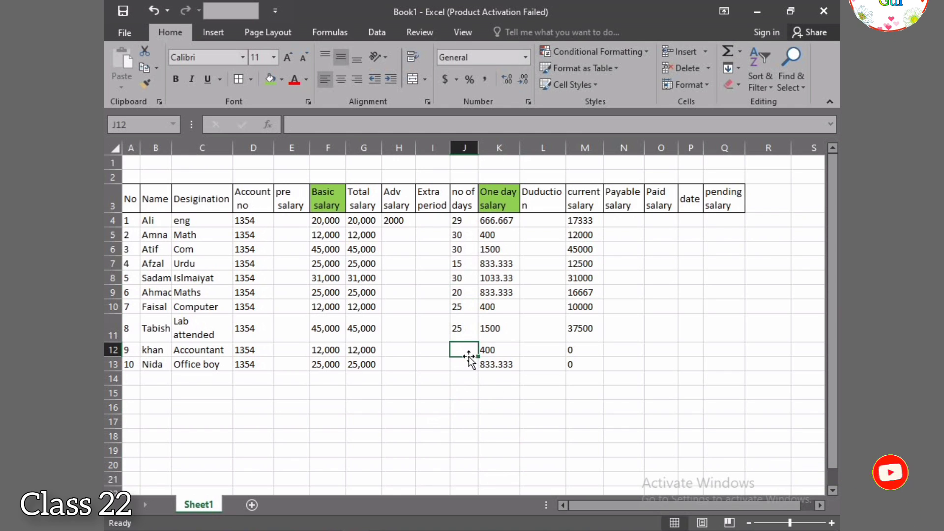
text(7)
click(469, 379)
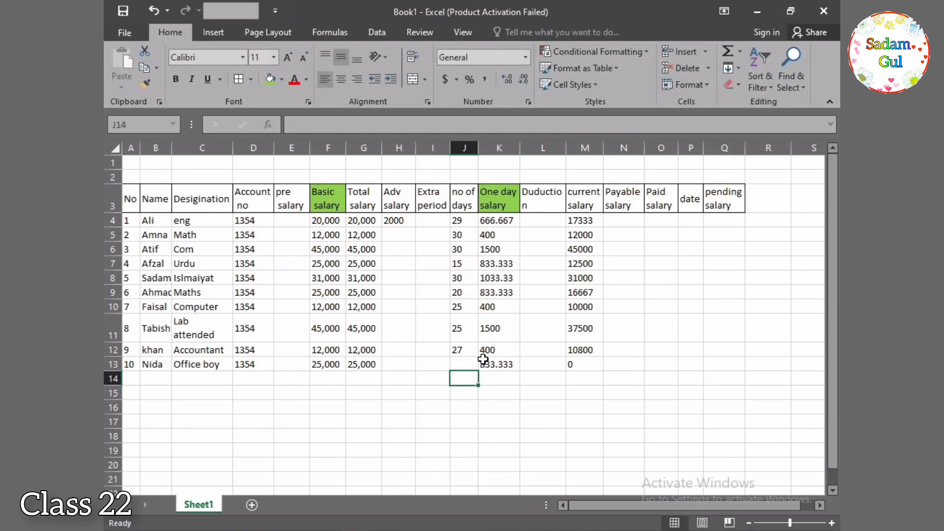
click(469, 365)
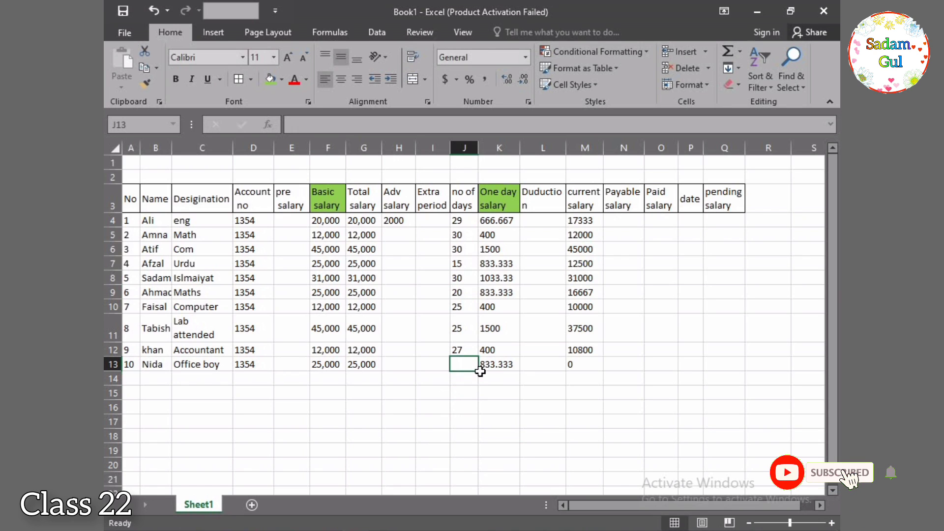
text(10)
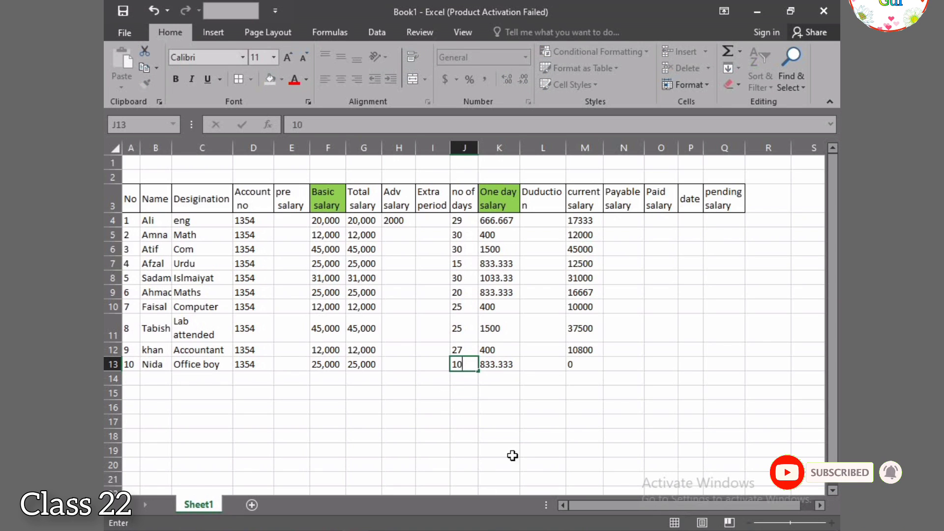
click(517, 433)
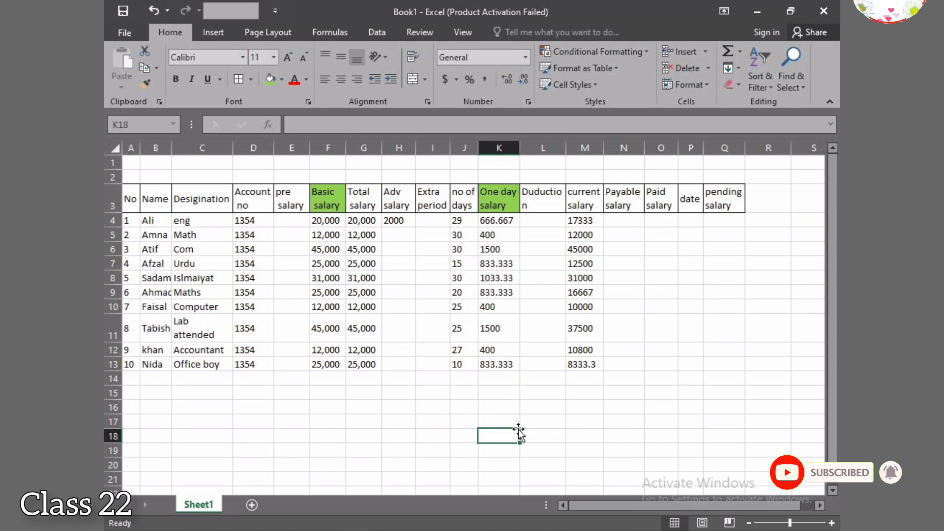
click(531, 217)
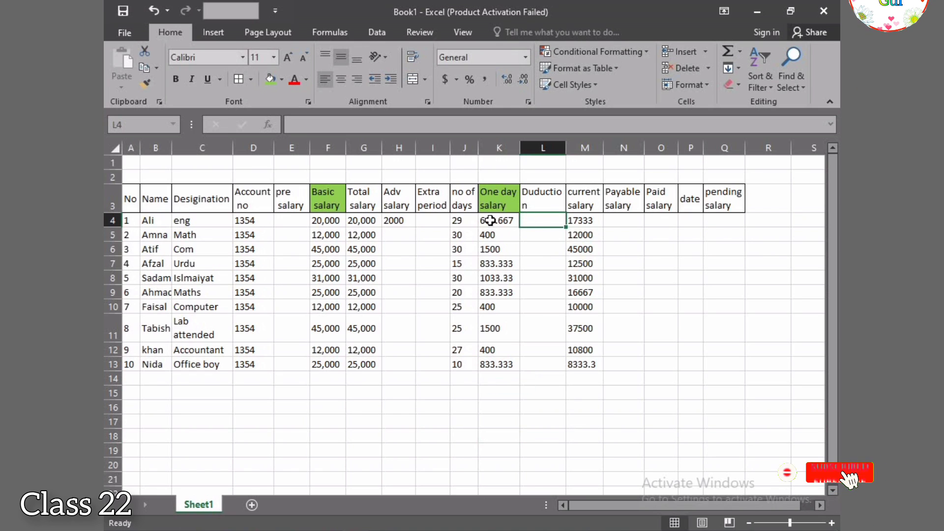
click(466, 277)
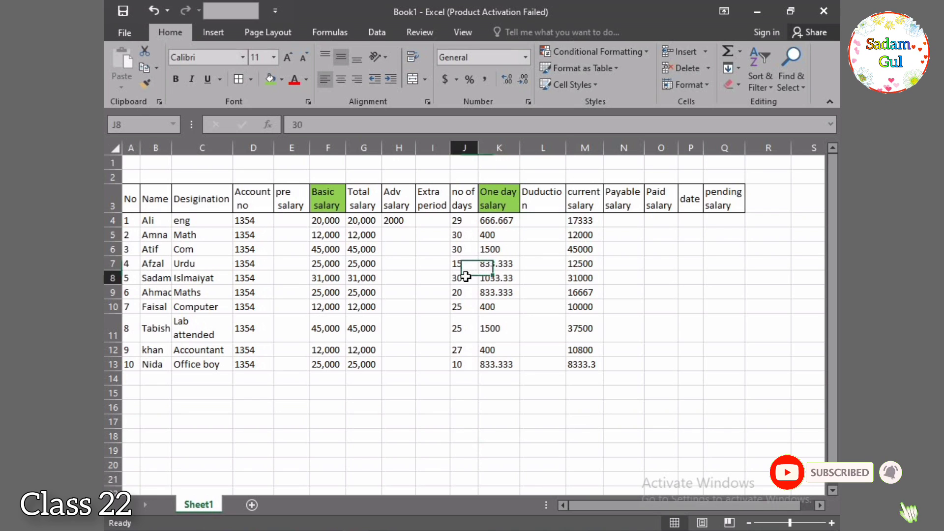
click(458, 325)
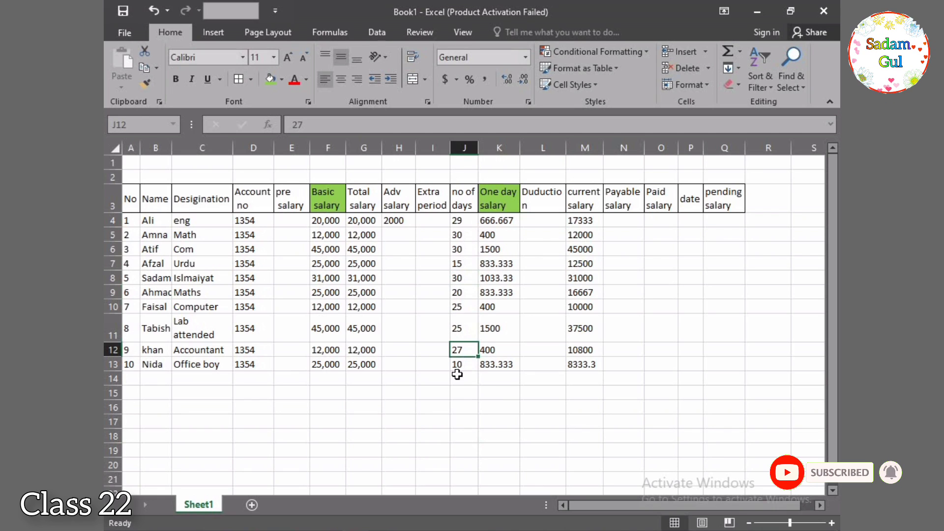
click(523, 409)
drag(542, 223, 549, 369)
click(524, 436)
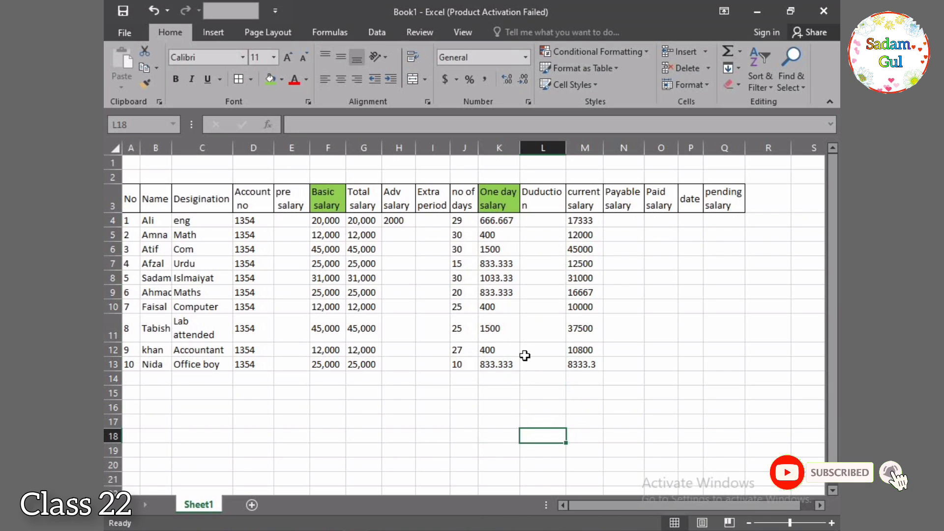
- Calculate the first employee's deduction in L4 with the formula =F4-M4 and fill it down to L13
click(538, 220)
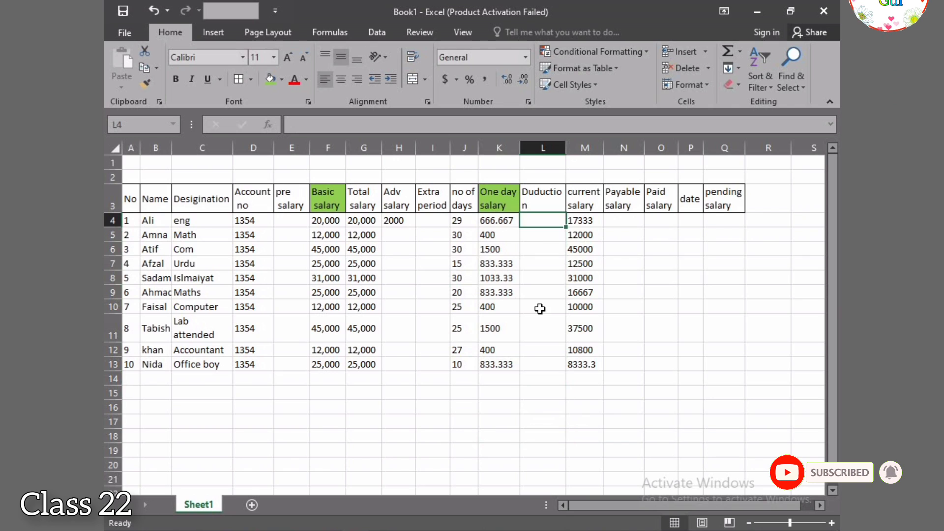
text(=)
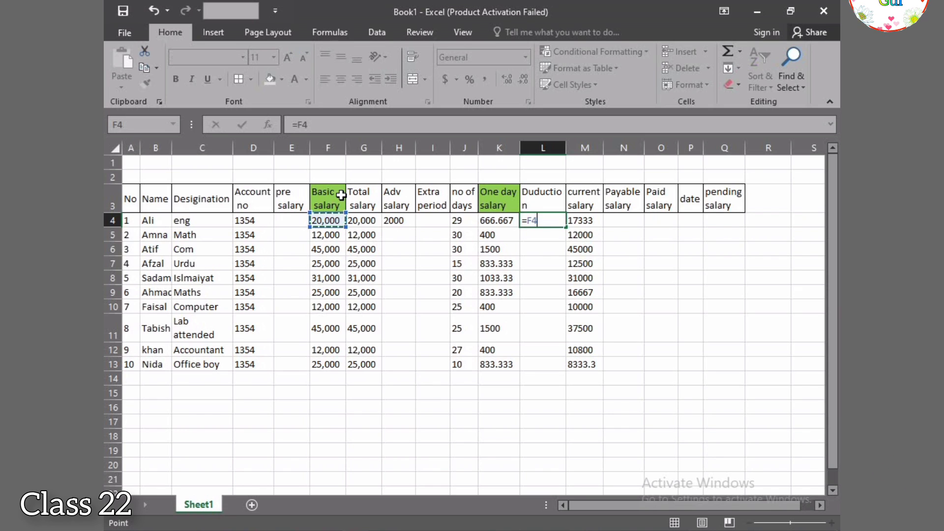
text(-)
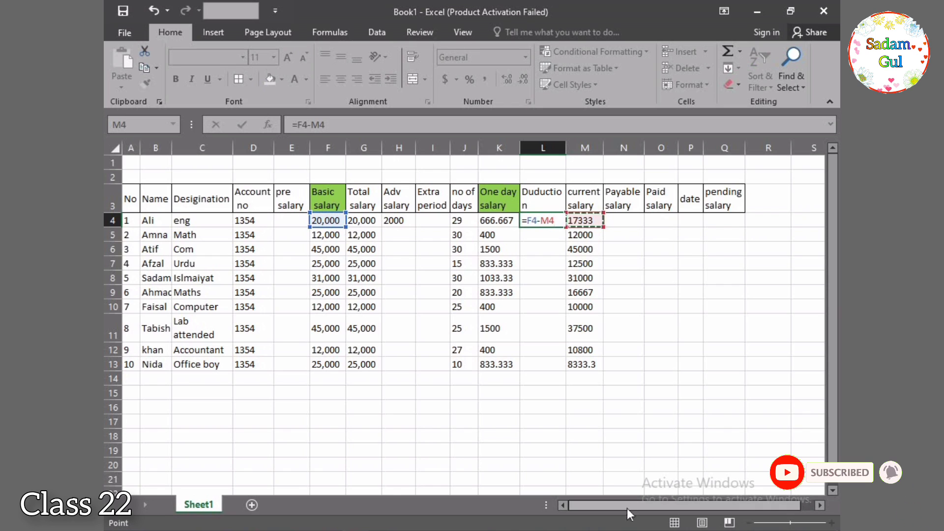
key(Return)
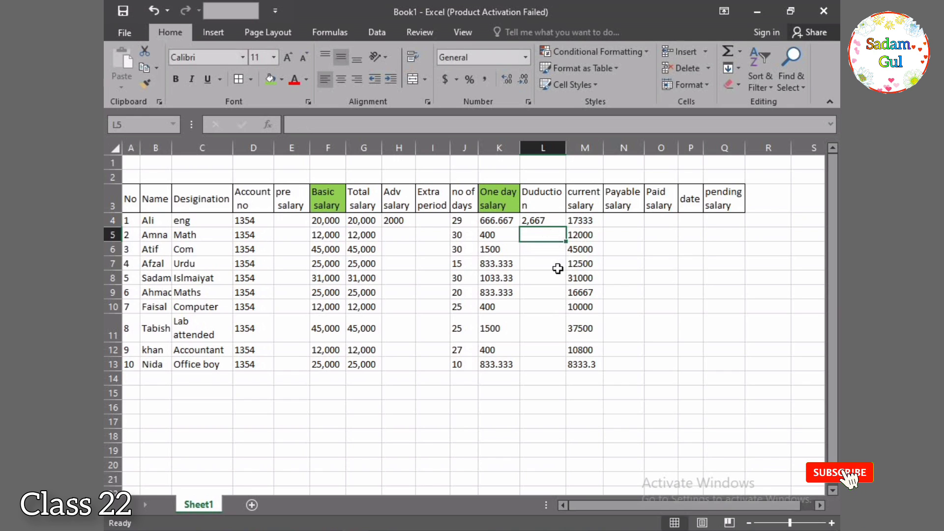
click(561, 221)
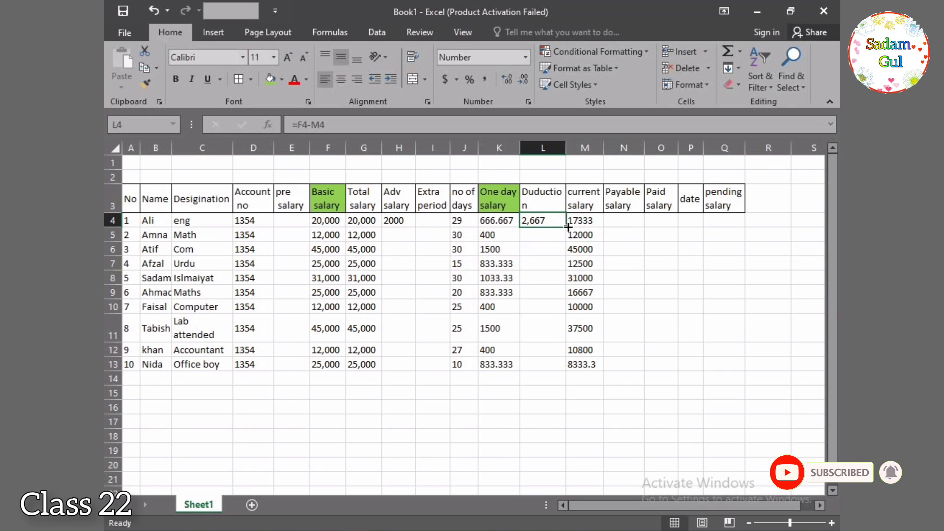
drag(563, 371, 563, 372)
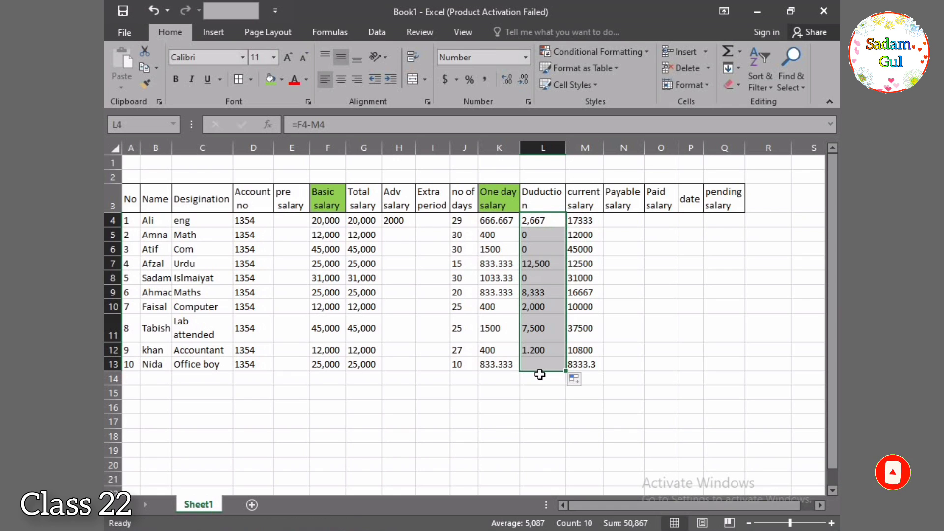
click(550, 424)
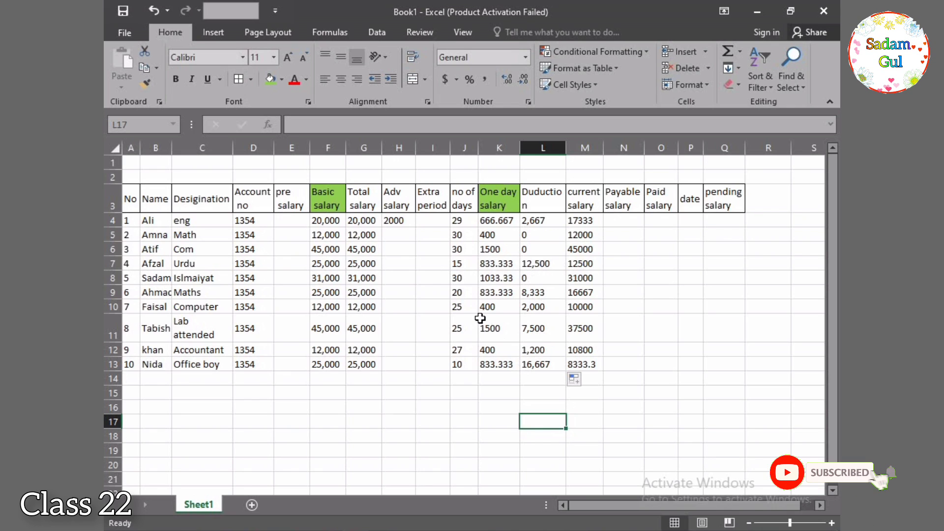
click(461, 328)
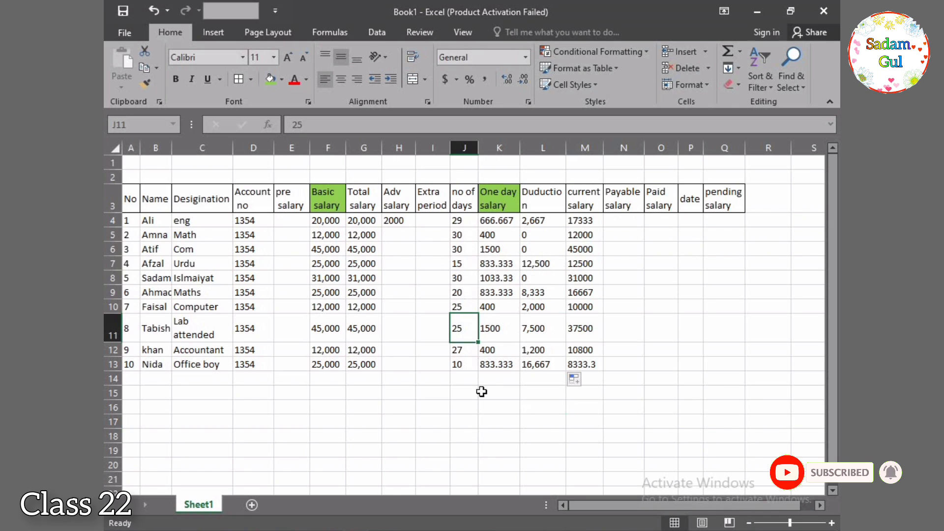
click(492, 421)
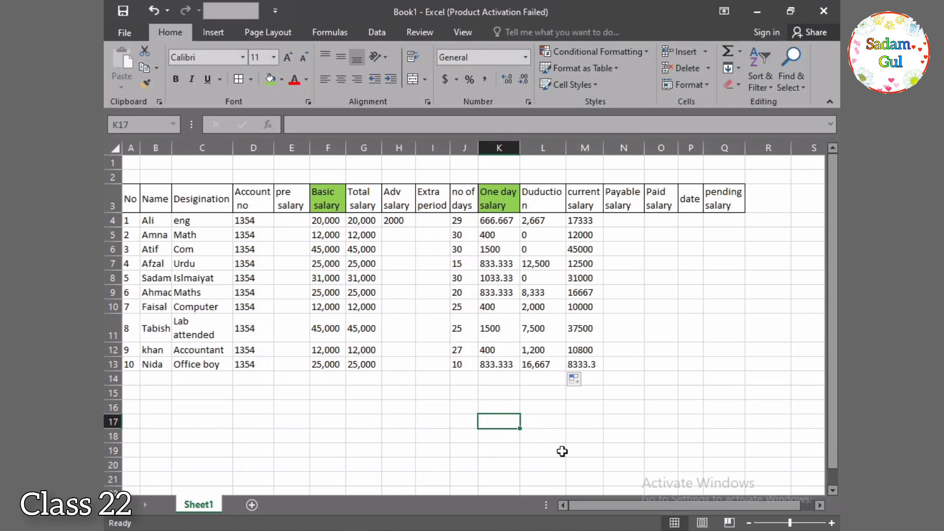
- Calculate the first employee's payable salary in N4 with the formula =M4+E4+I4 and fill it down to N13
click(624, 221)
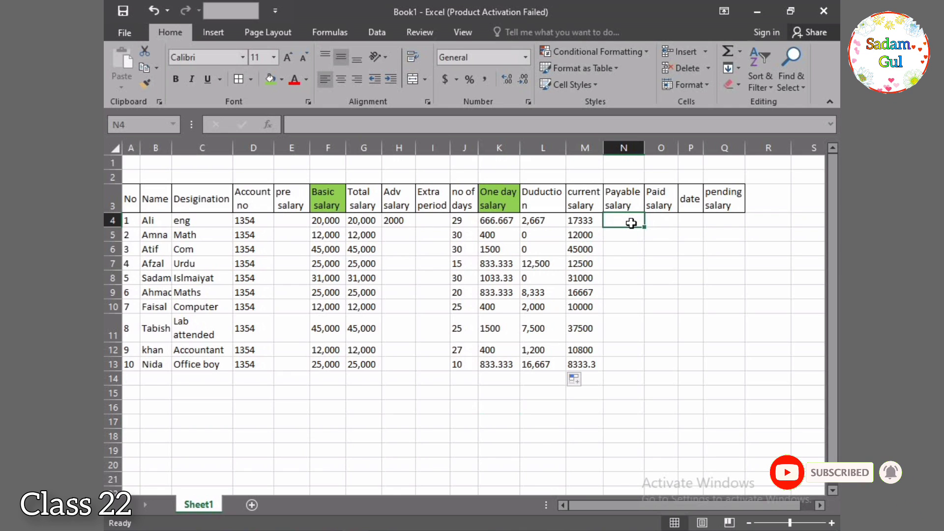
text(=)
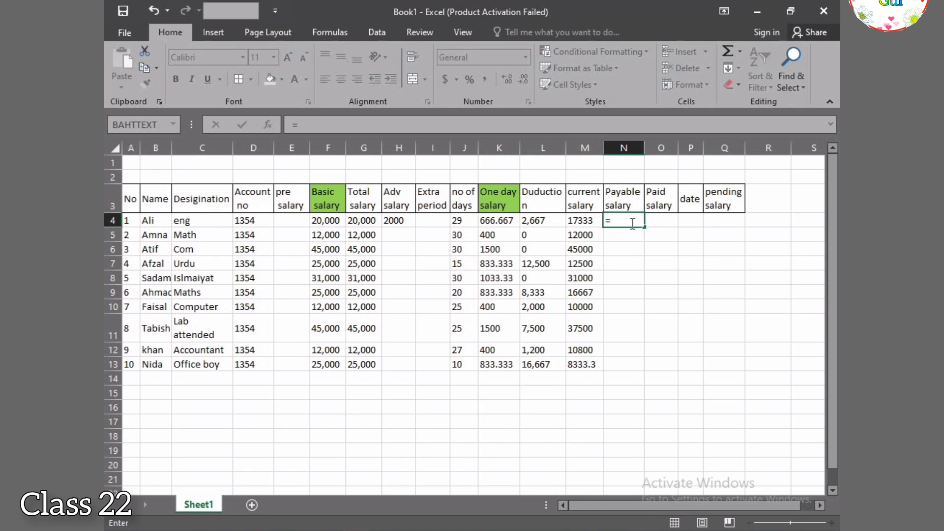
click(583, 222)
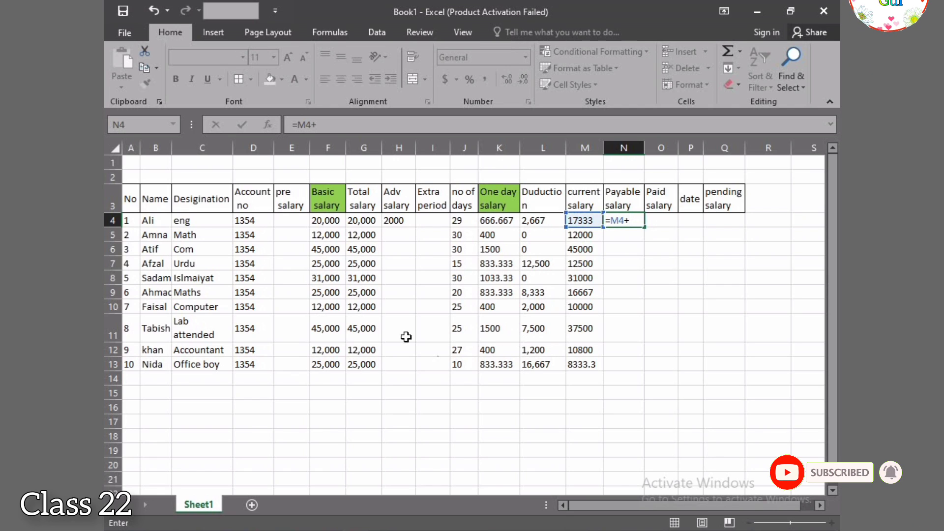
click(295, 221)
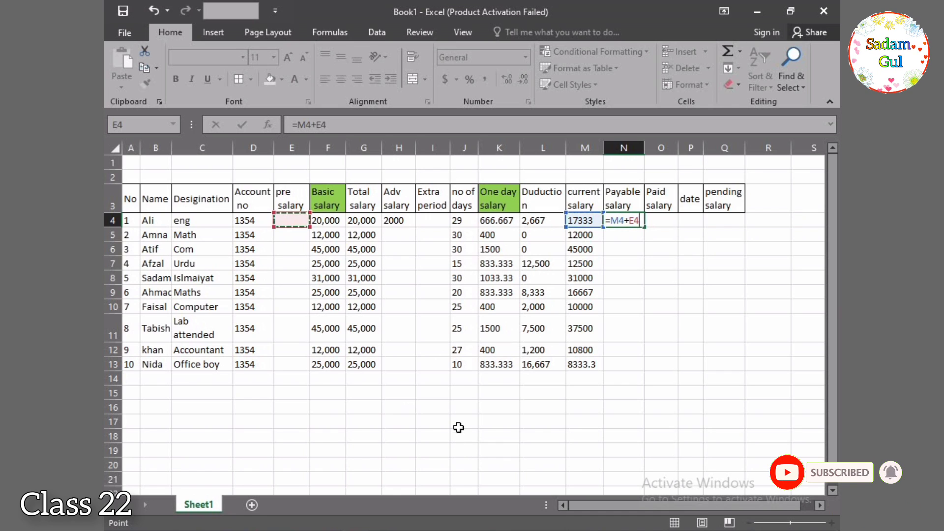
text(+)
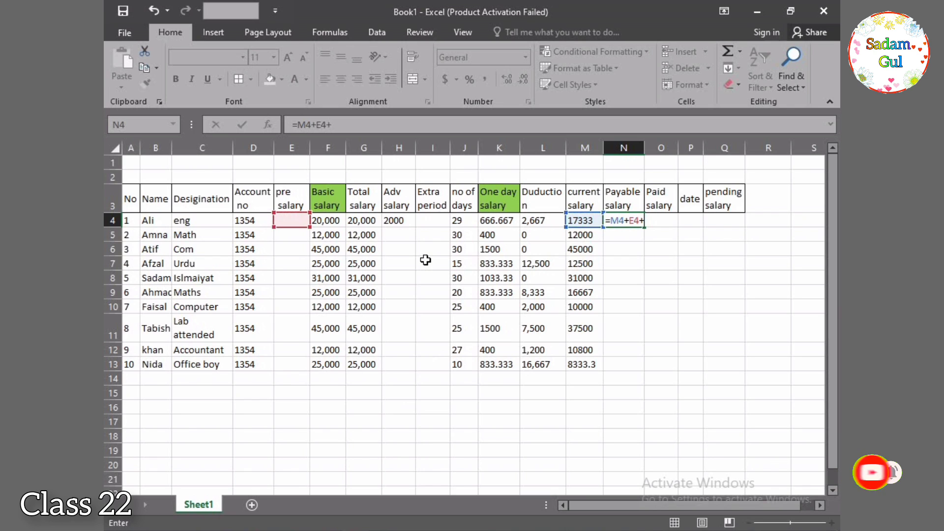
click(428, 219)
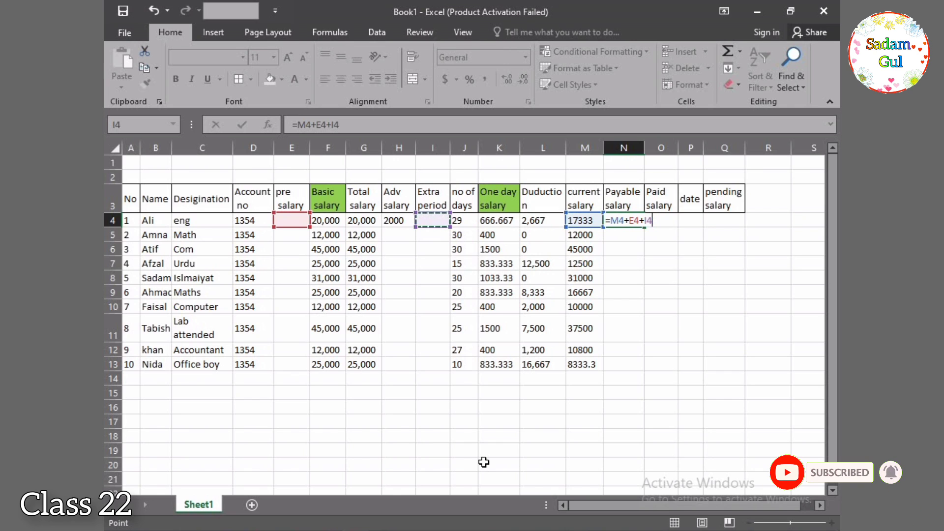
key(Return)
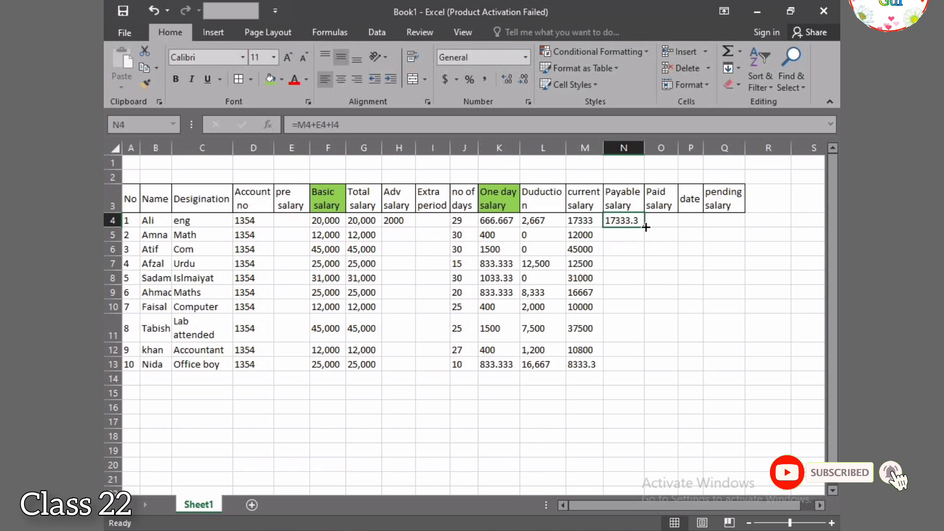
drag(646, 227, 648, 367)
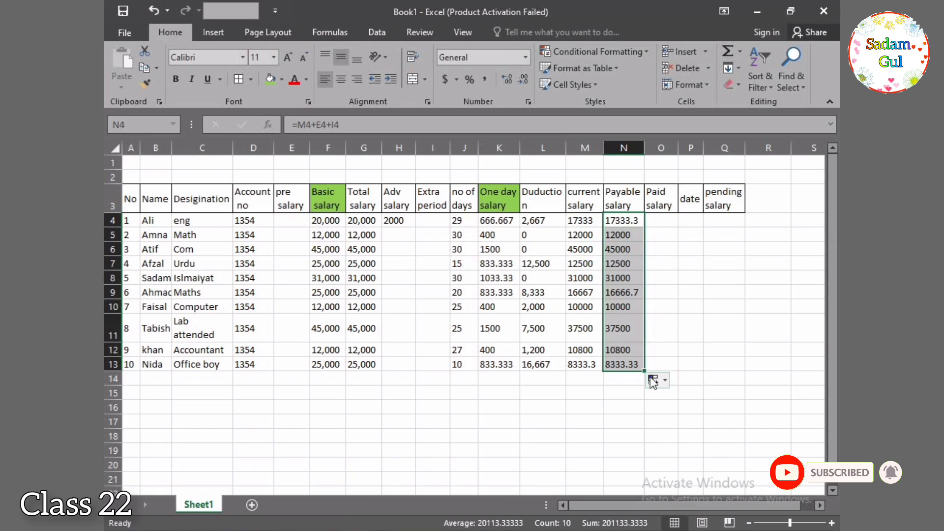
click(576, 433)
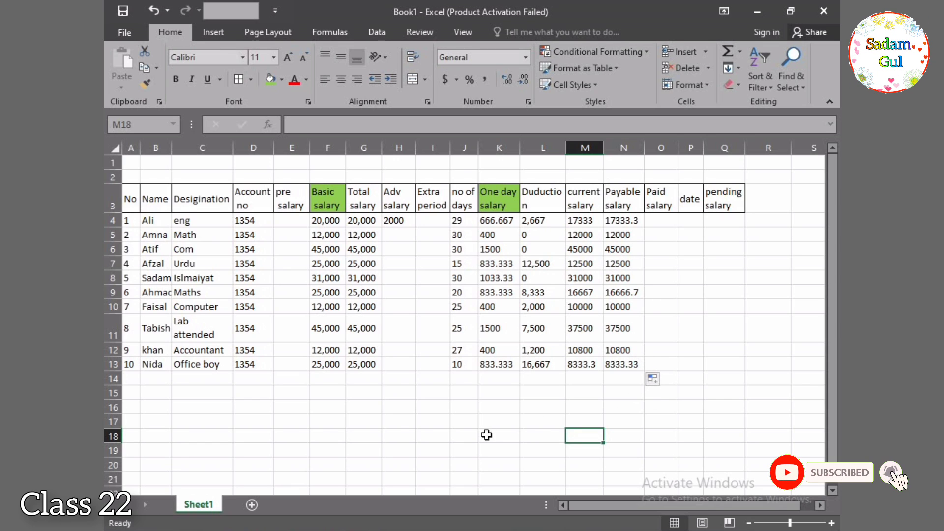
- Enter an extra period amount of 25,000 for employee 2 in cell I5
click(431, 233)
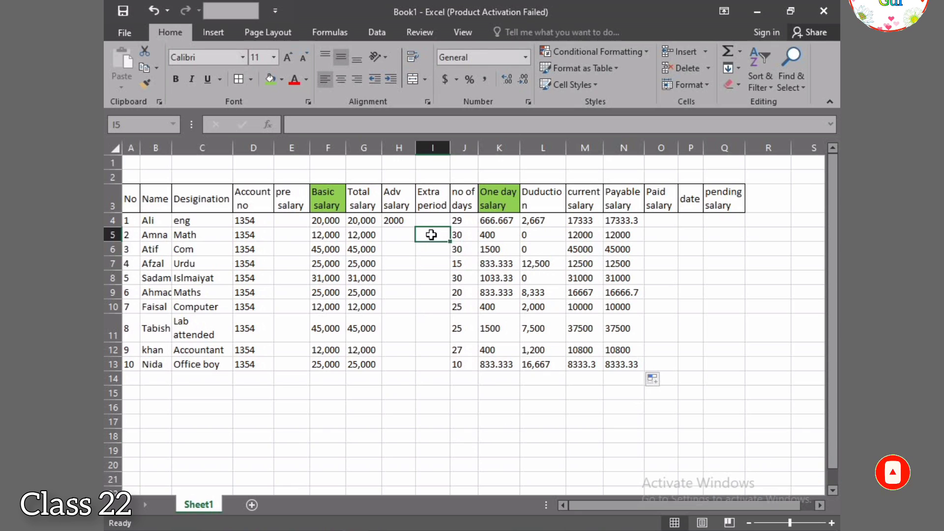
text(25)
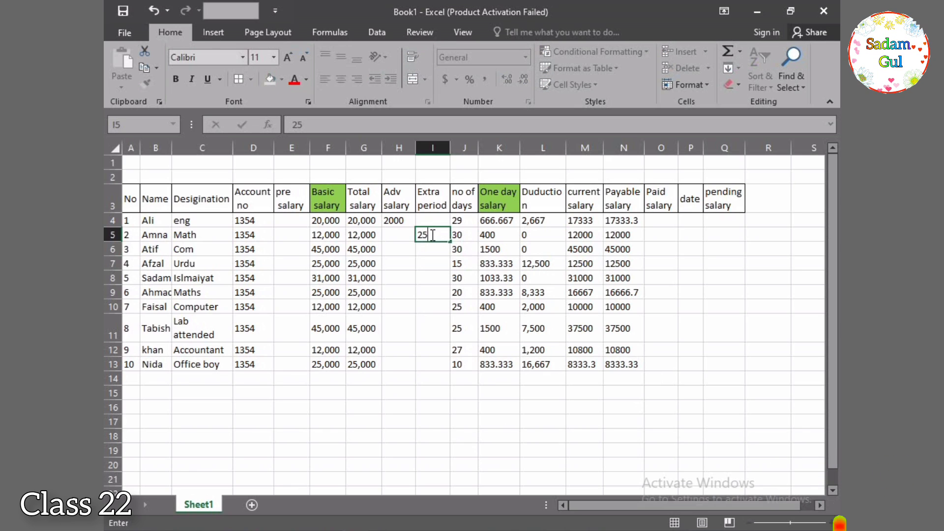
text(,000)
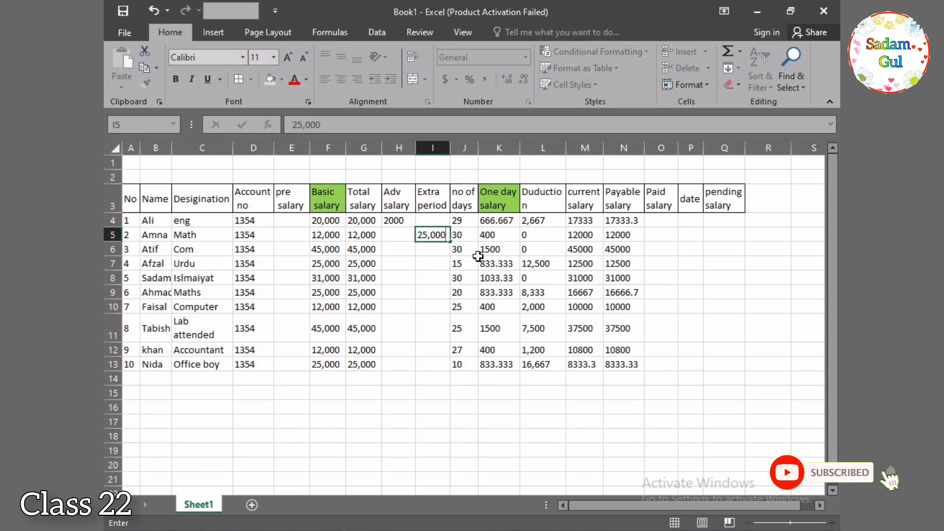
click(528, 432)
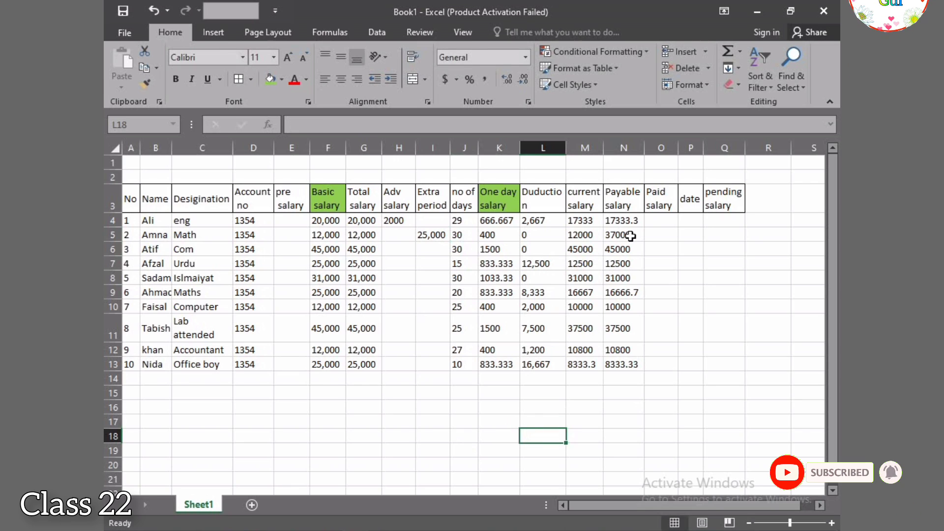
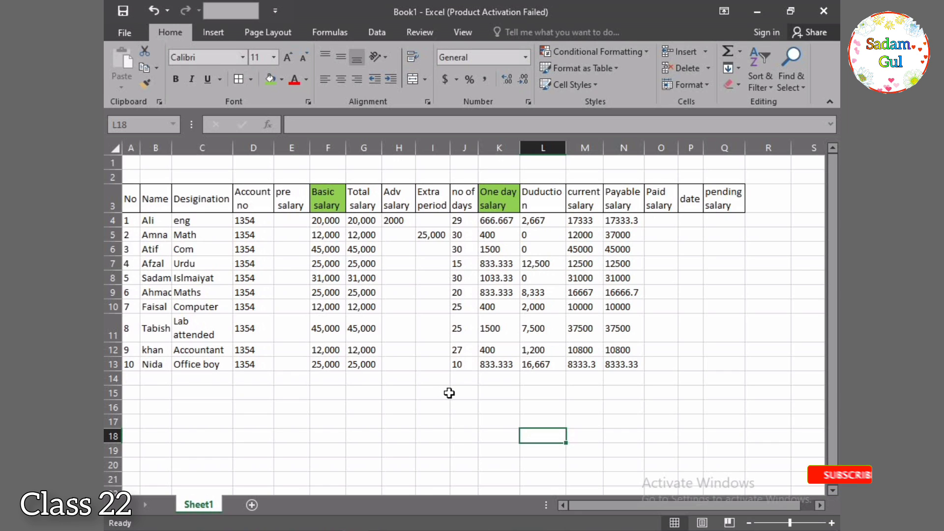
- Enter an advance salary of 5,000 for employee 5 in cell H8
click(395, 274)
text(2)
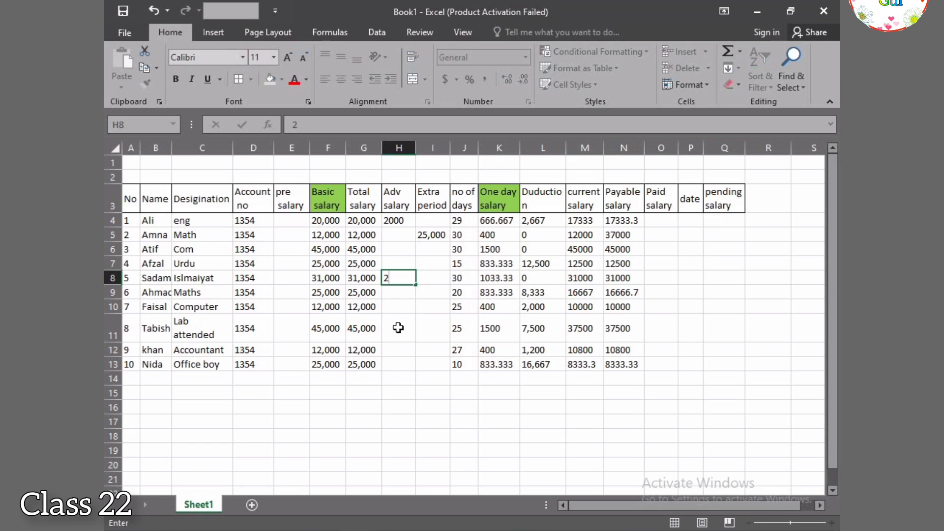
key(BackSpace)
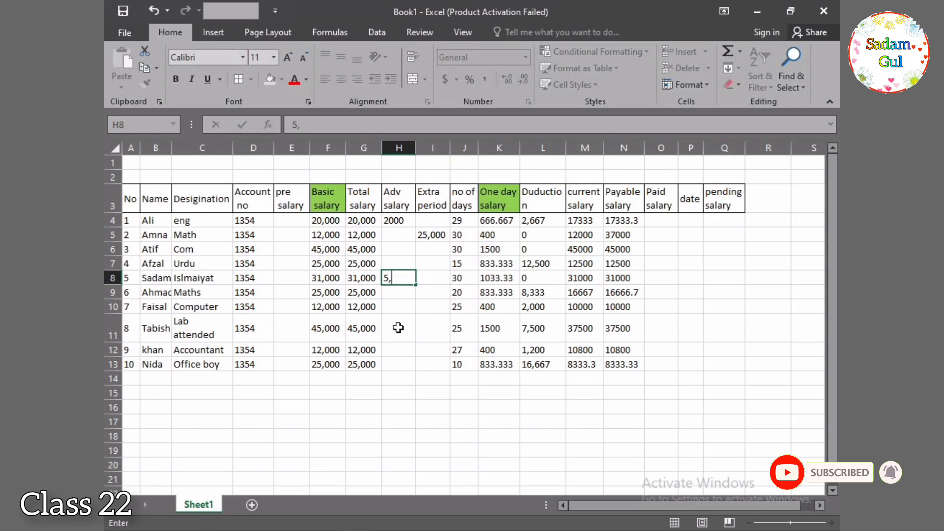
text(5,000)
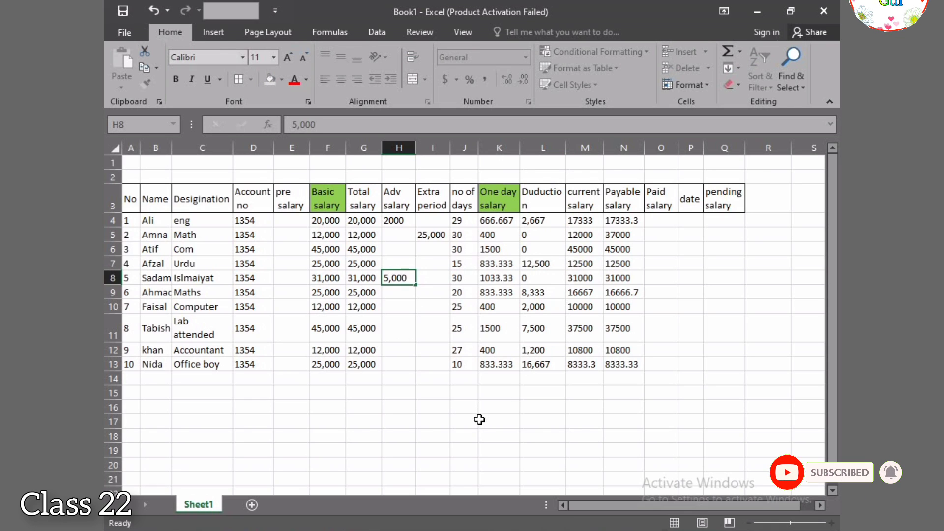
click(480, 421)
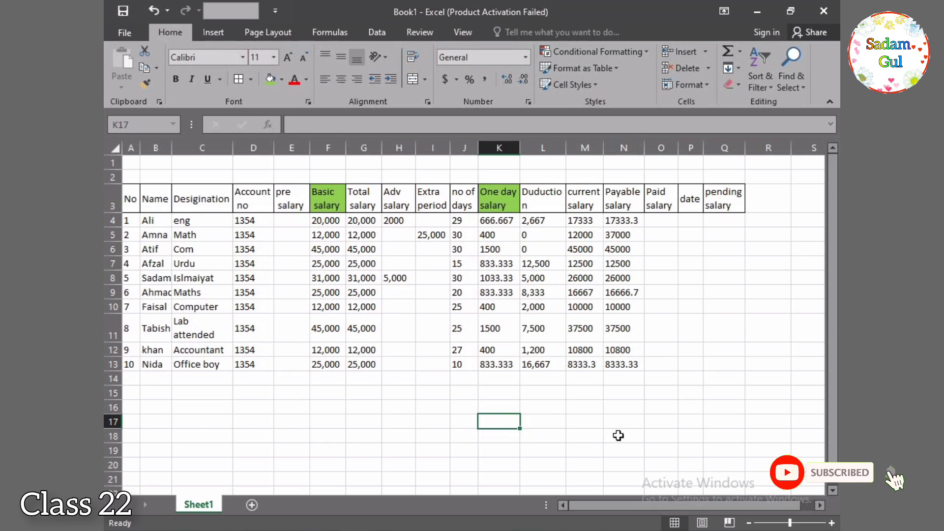
- Compare employee 5's basic, total, advance and payable salary cells in row 8
click(400, 277)
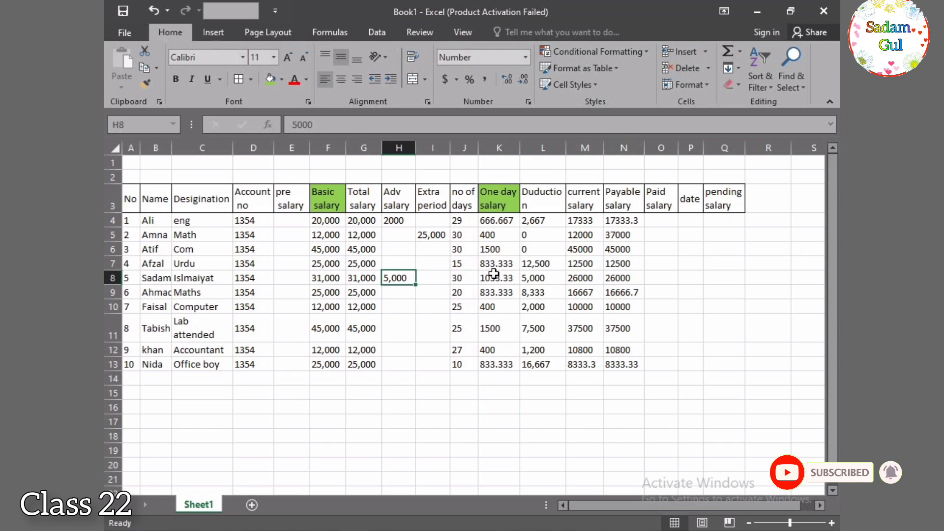
click(616, 276)
click(329, 278)
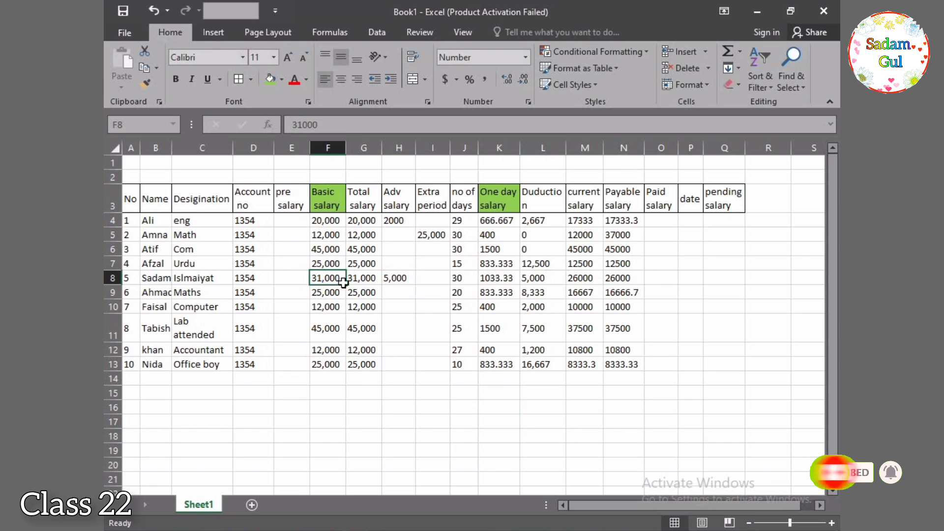
click(363, 281)
click(403, 279)
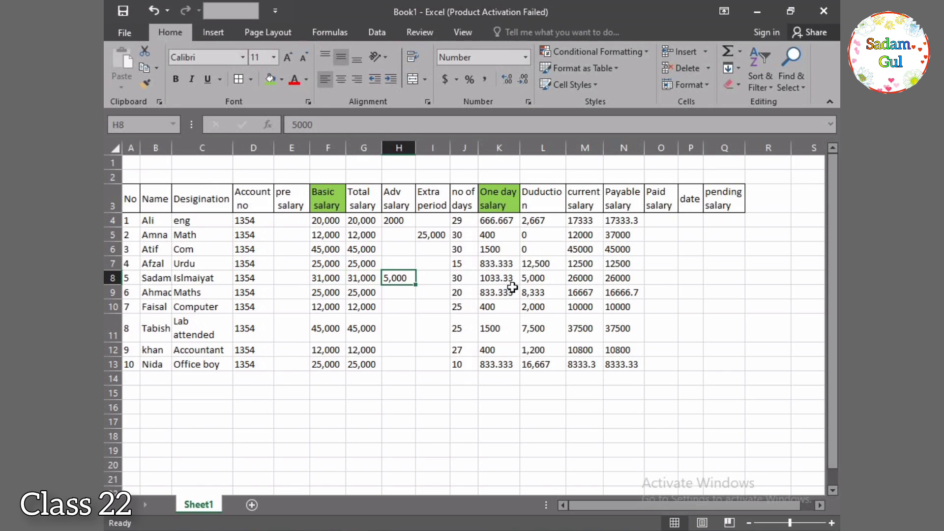
click(625, 279)
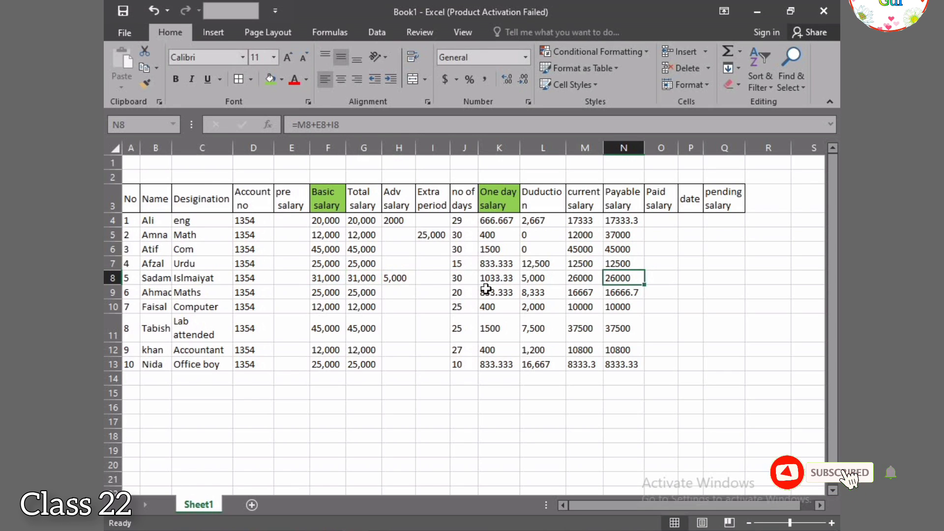
click(606, 440)
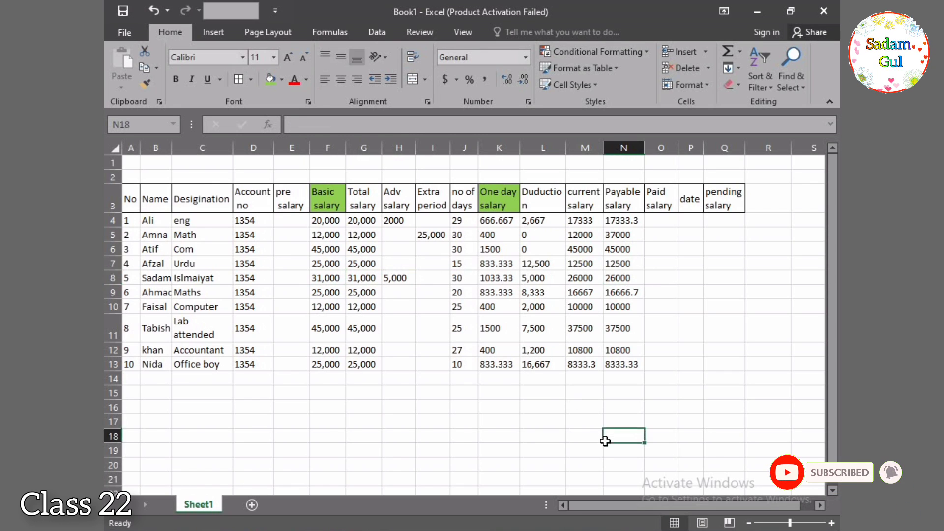
- Enter an advance salary of 2000 for employee 8 in cell H11
click(409, 326)
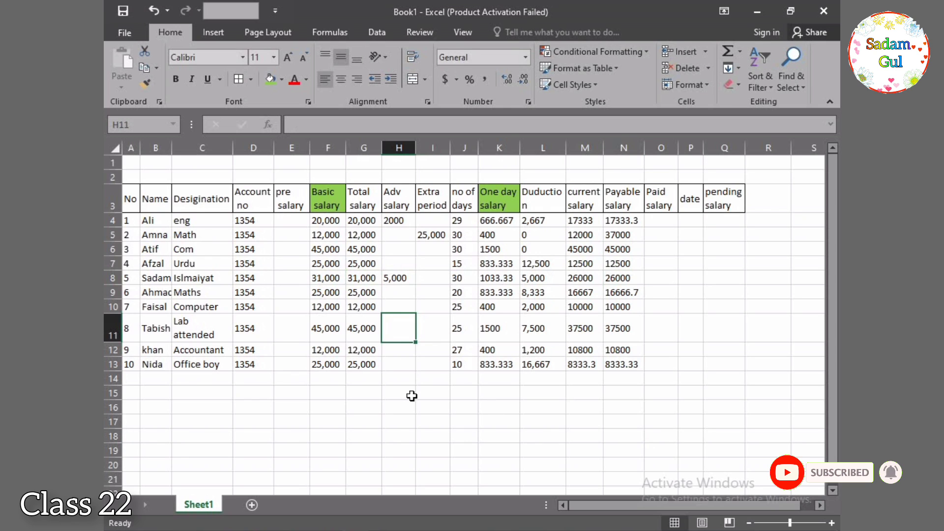
text(2000)
click(412, 396)
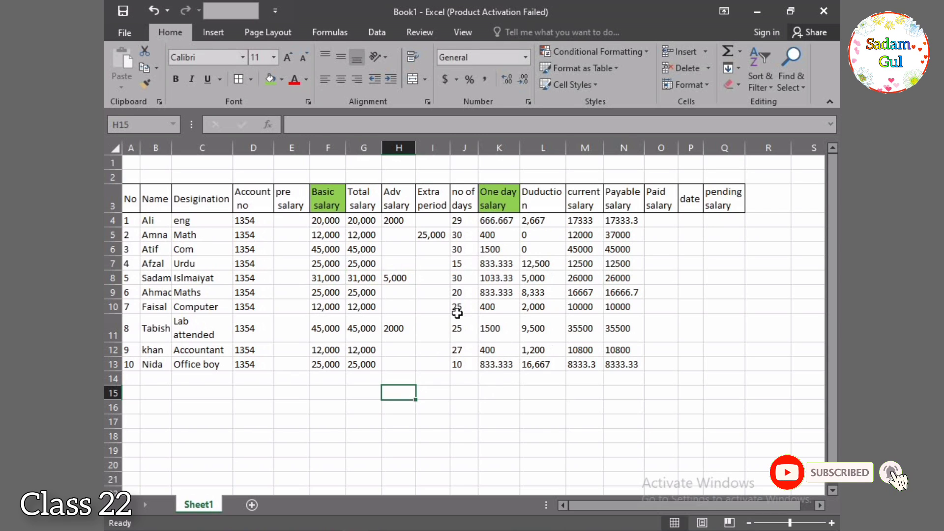
- Enter an extra period amount of 4000 for employee 7 in cell I10
click(434, 307)
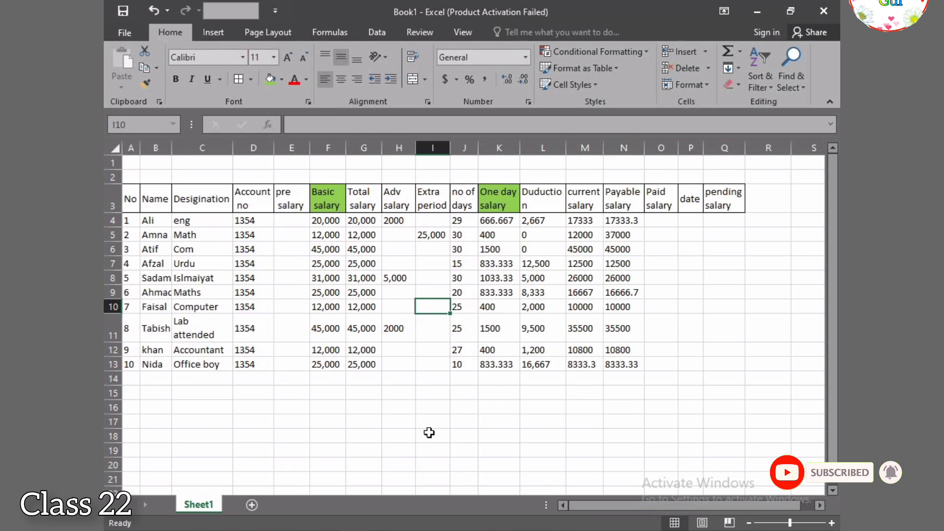
text(4000)
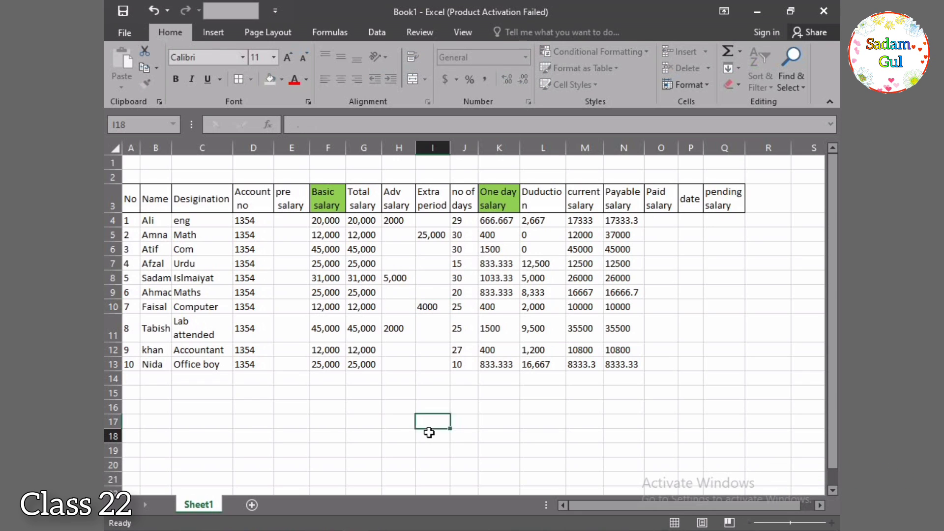
click(429, 432)
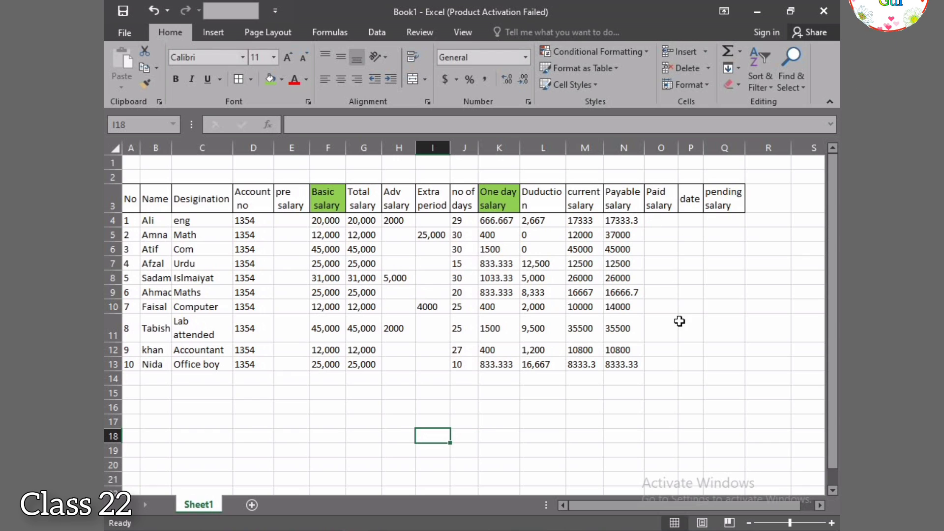
- Enter the paid salaries for employees 1 to 3 as 17333, 37000 and 40,000 in cells O4:O6
click(668, 224)
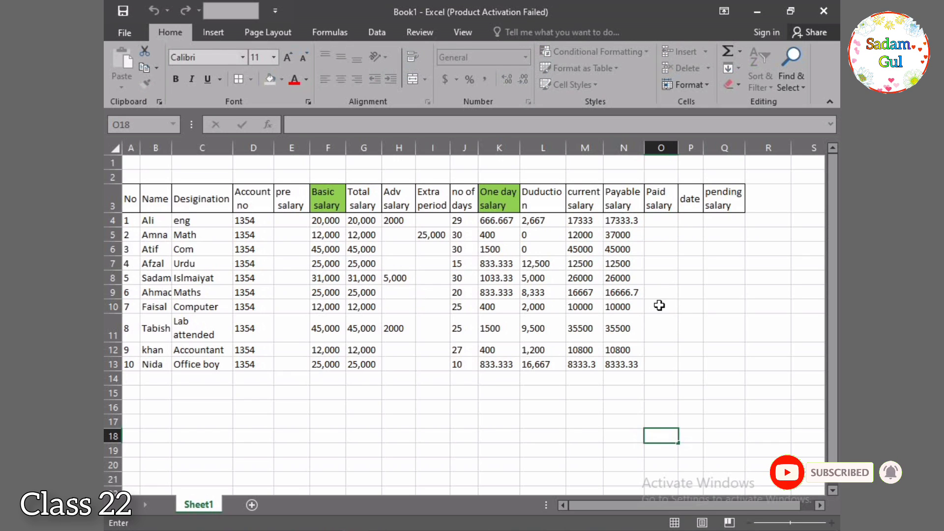
click(665, 221)
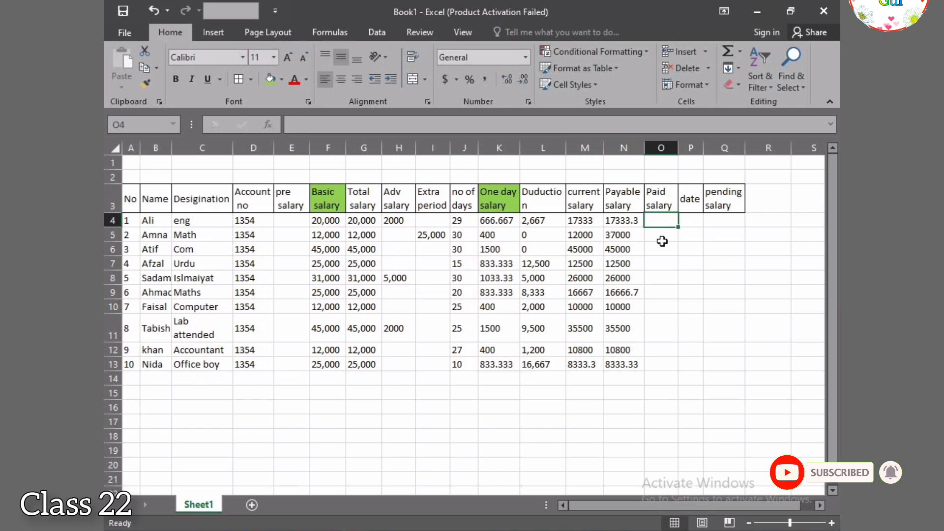
text(17)
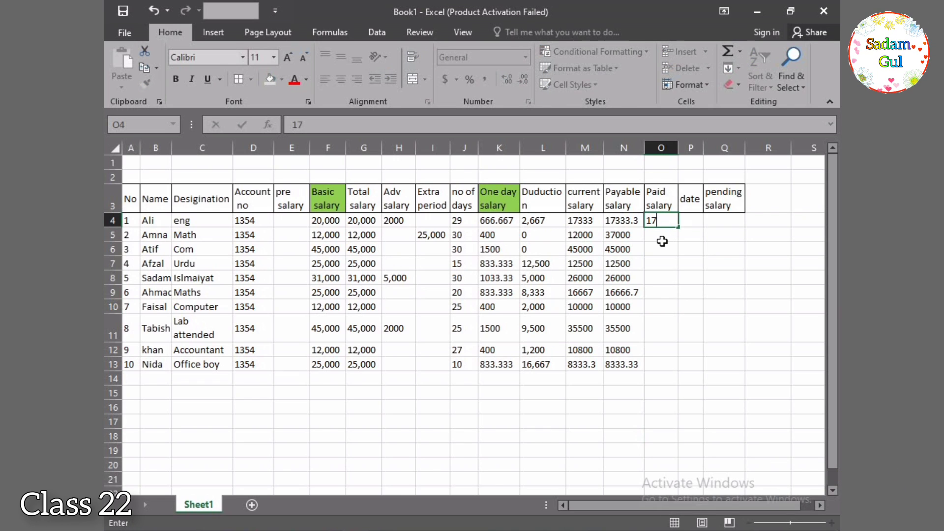
text(333)
key(Return)
text(37)
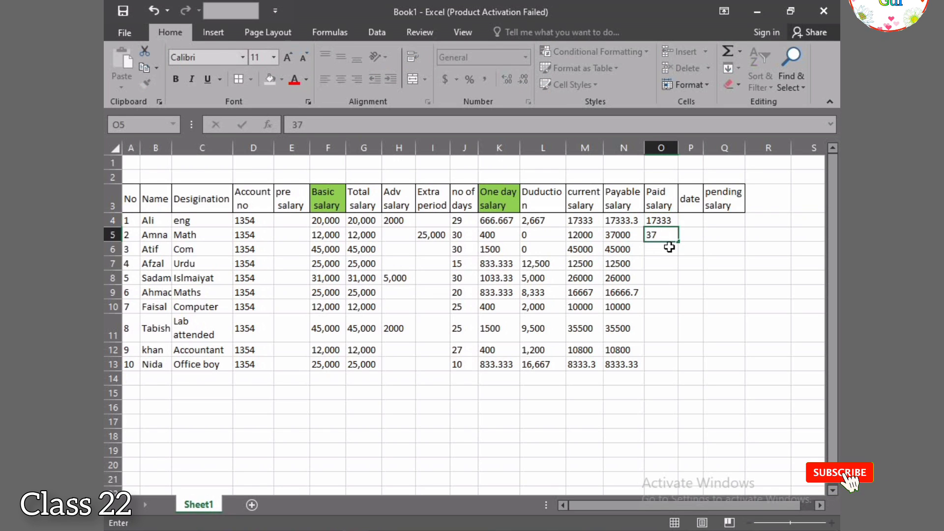
text(000)
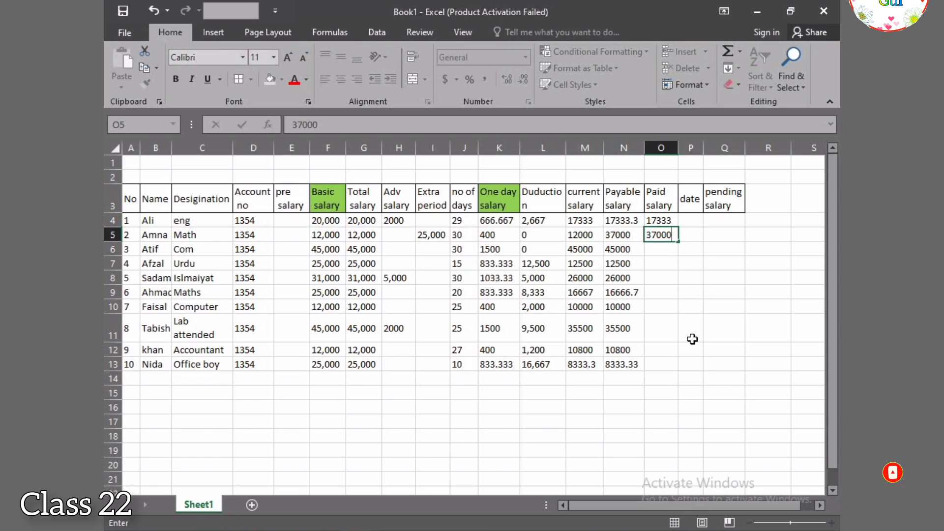
key(Return)
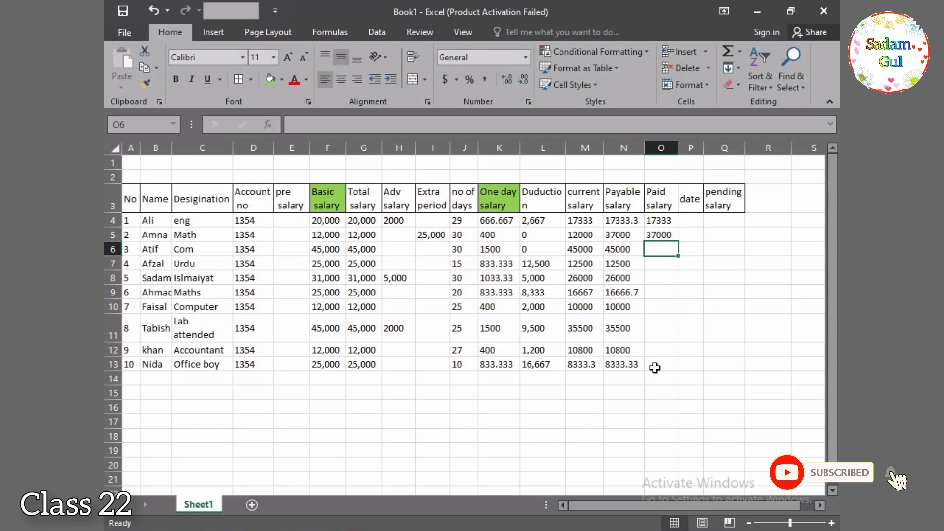
text(40,)
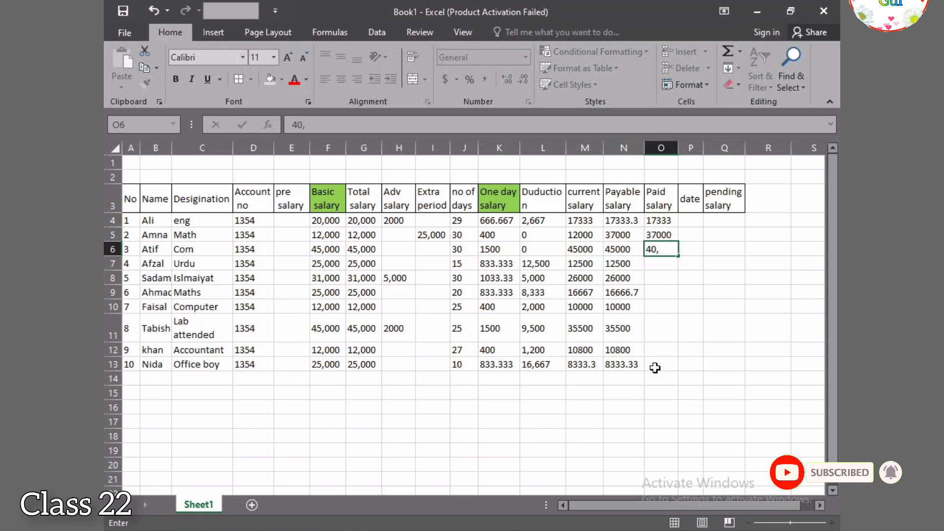
text(000)
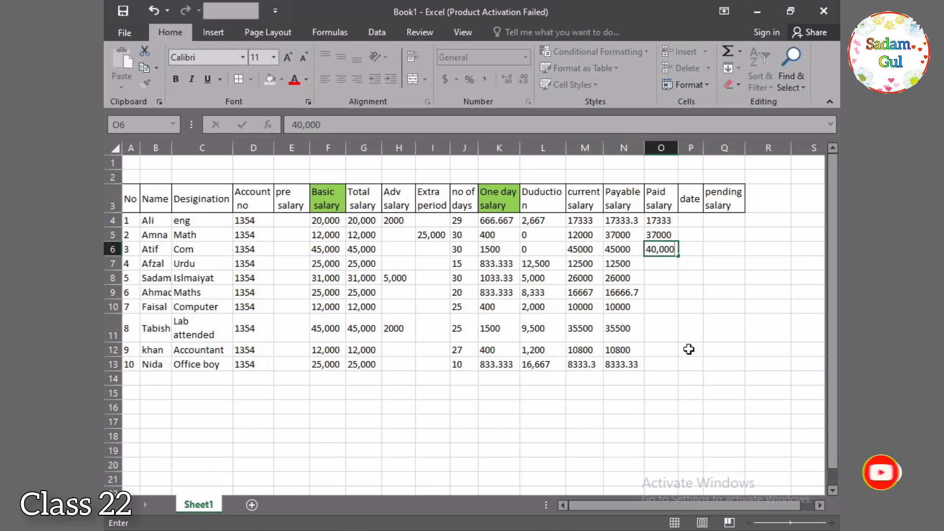
- Enter the payment date 19-8-2022 for employee 3 in cell P6
click(695, 253)
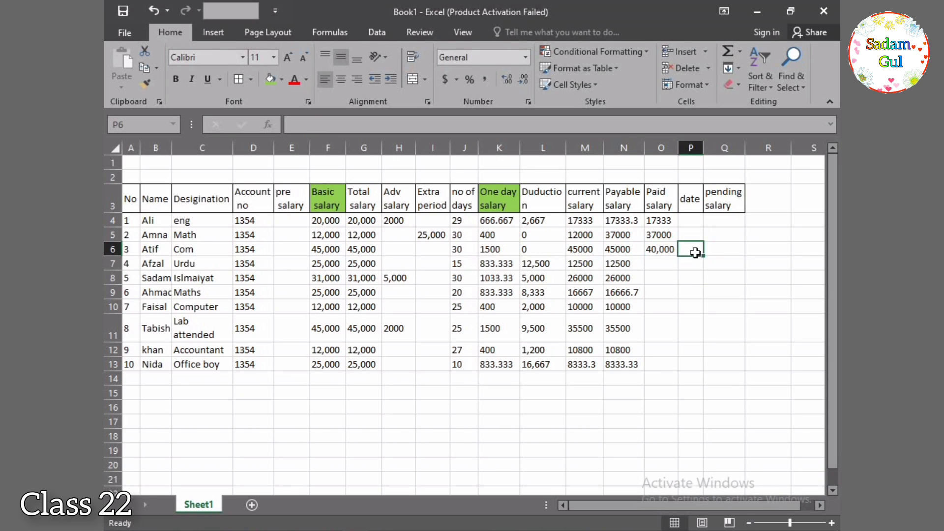
text(19,)
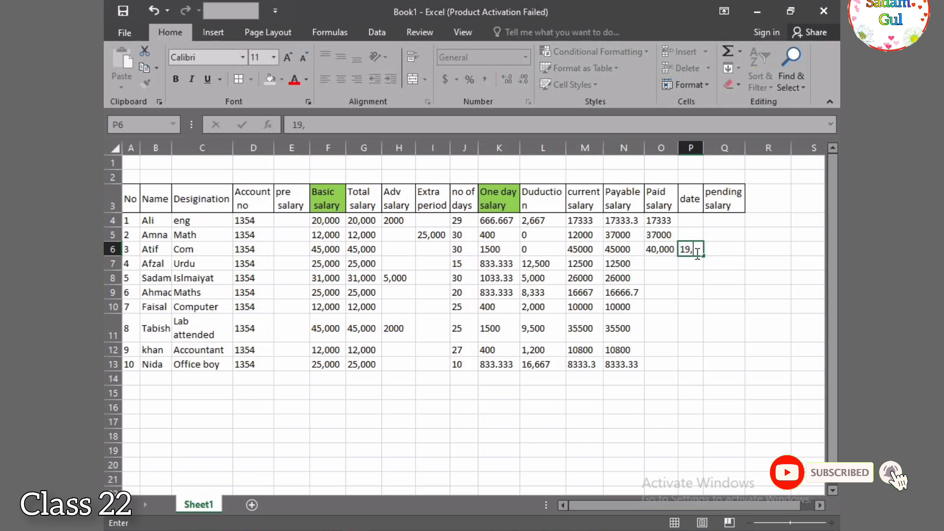
key(BackSpace)
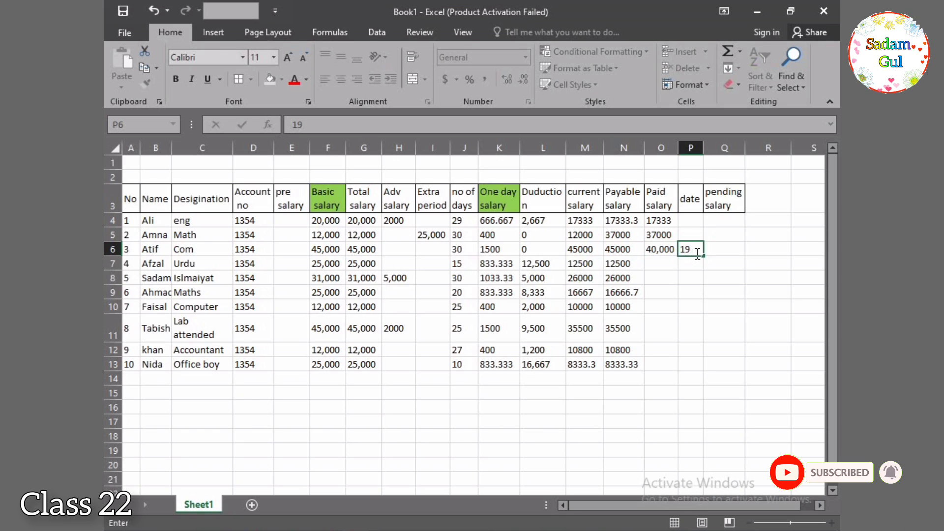
text(-8)
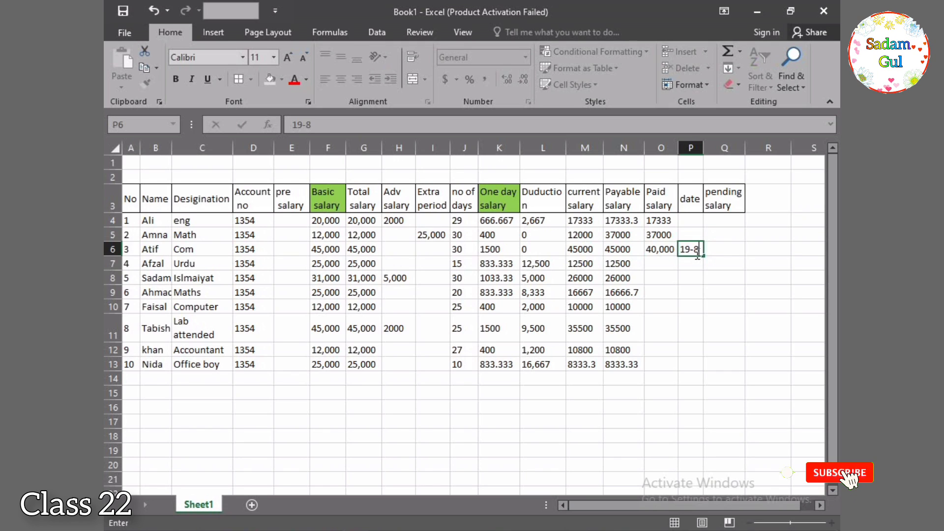
text(-20)
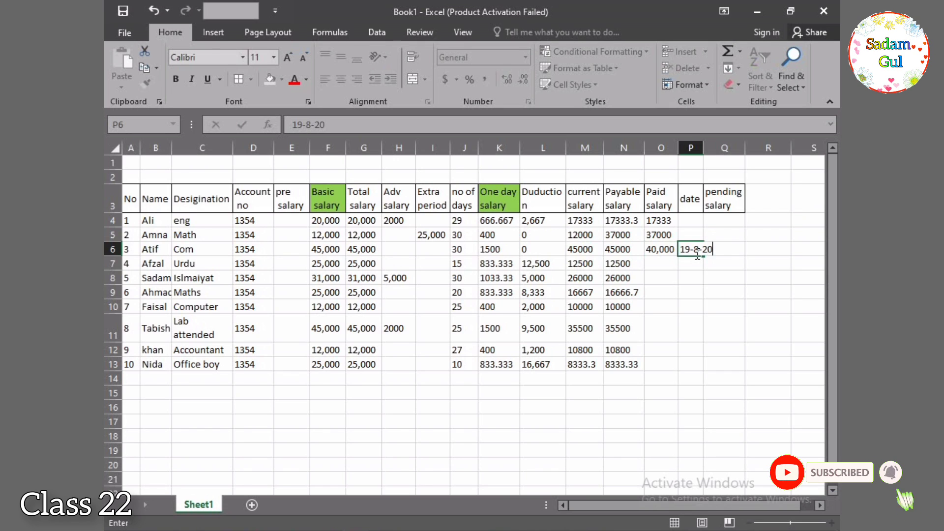
text(22)
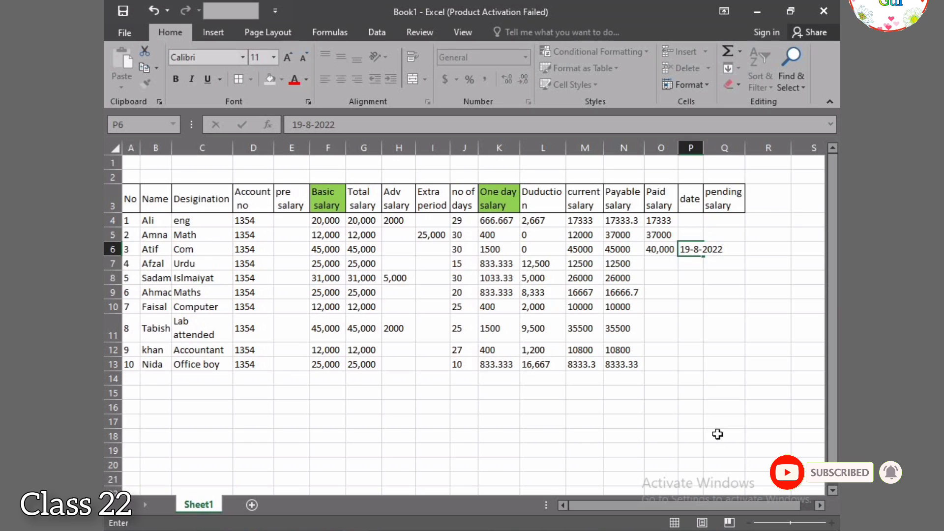
click(721, 364)
- Autofit the width of the date column P to its contents
click(691, 147)
double_click(703, 148)
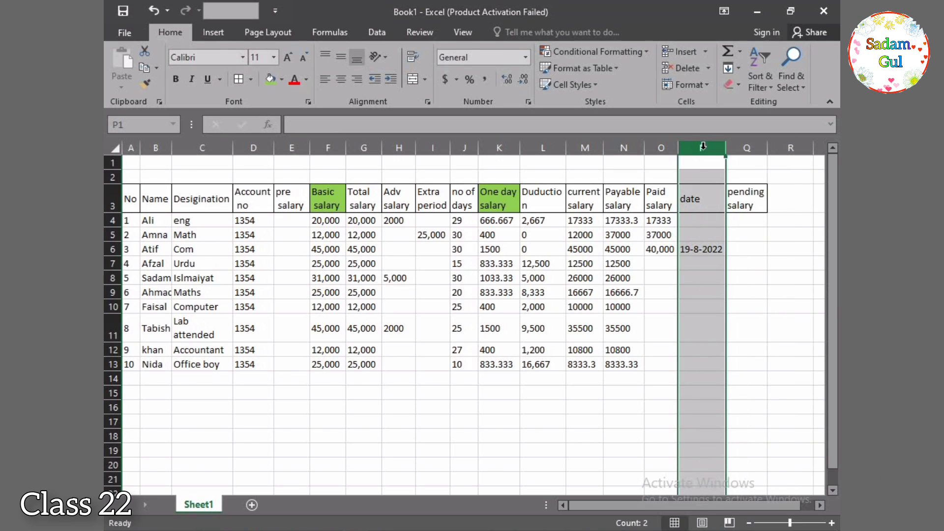
click(764, 426)
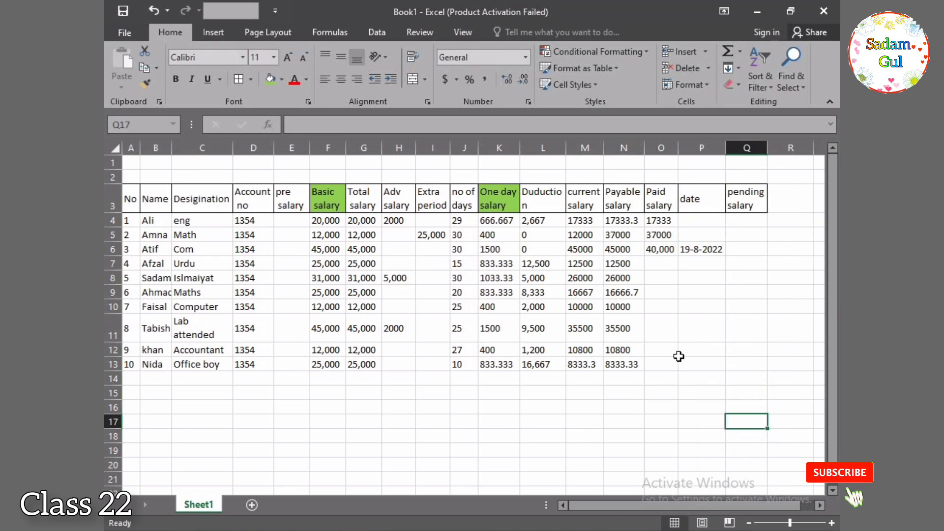
- Enter the payment dates 17-8-2022 for employee 1 in cell P4 and 18-8-2022 for employee 2 in cell P5
click(704, 240)
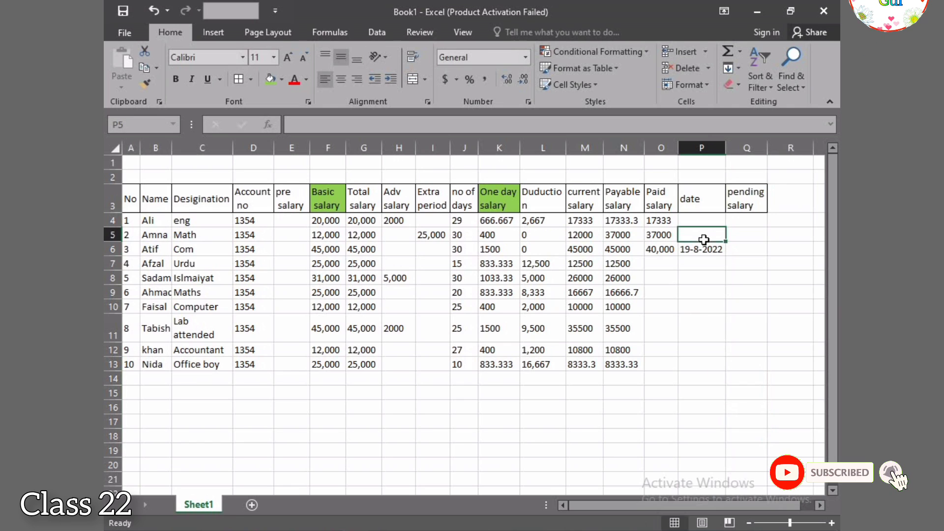
text(18)
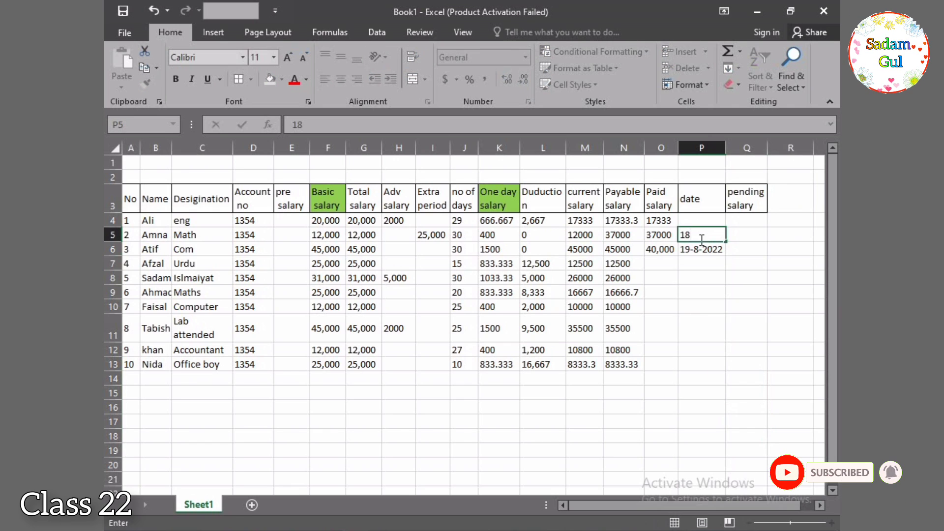
key(Up)
text(17)
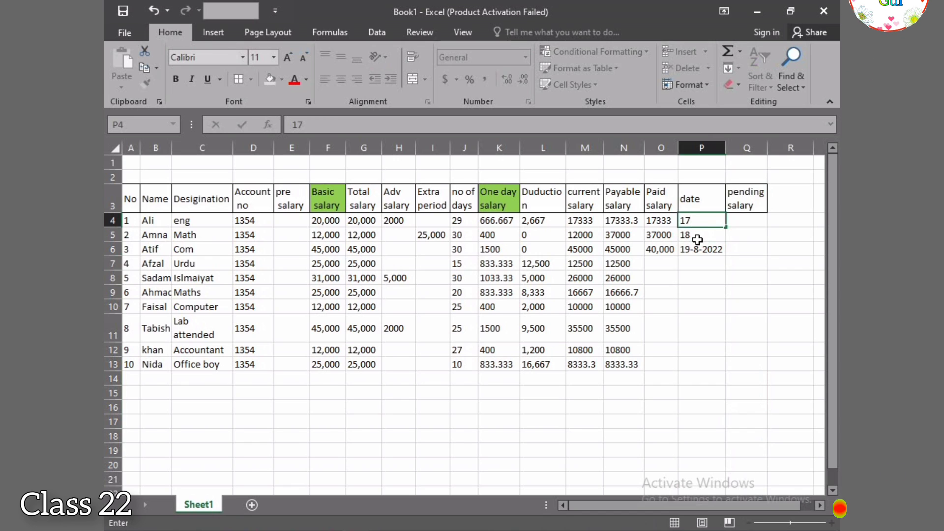
text(-8-)
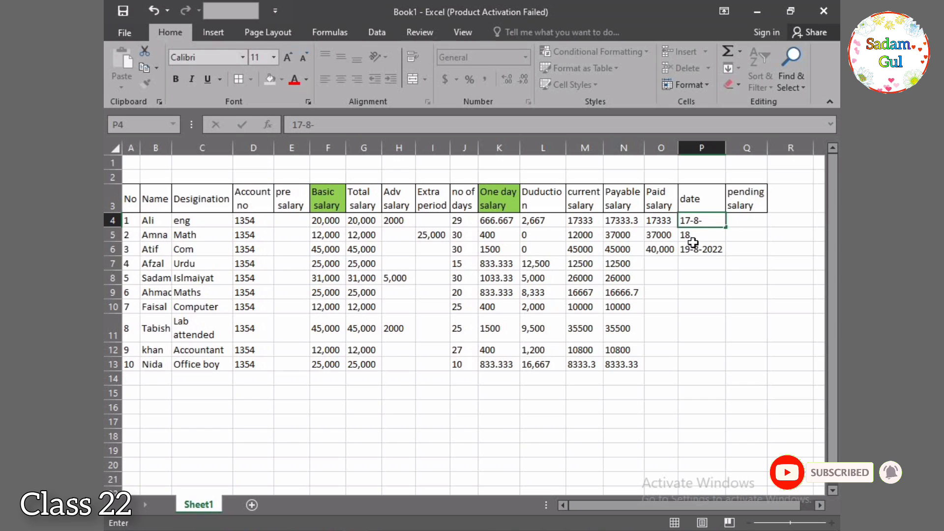
text(2022)
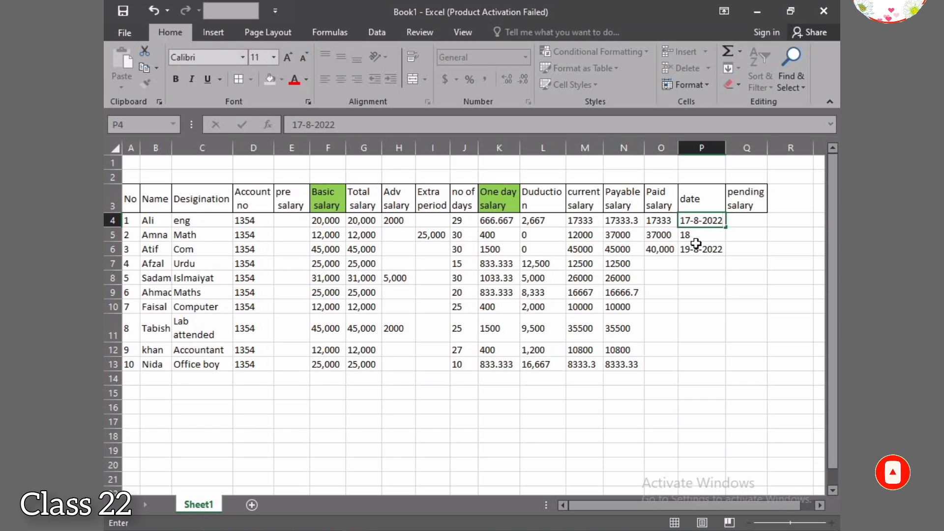
key(Return)
text(-)
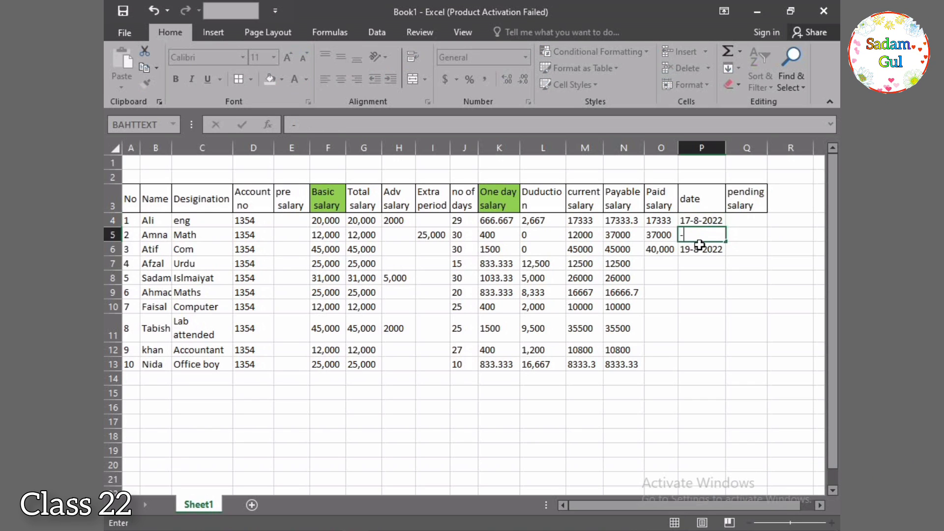
key(BackSpace)
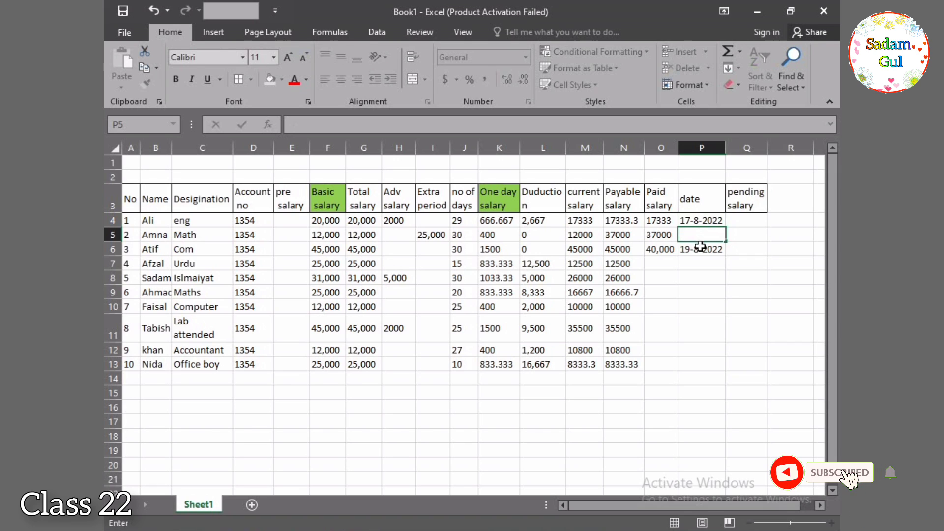
text(18-)
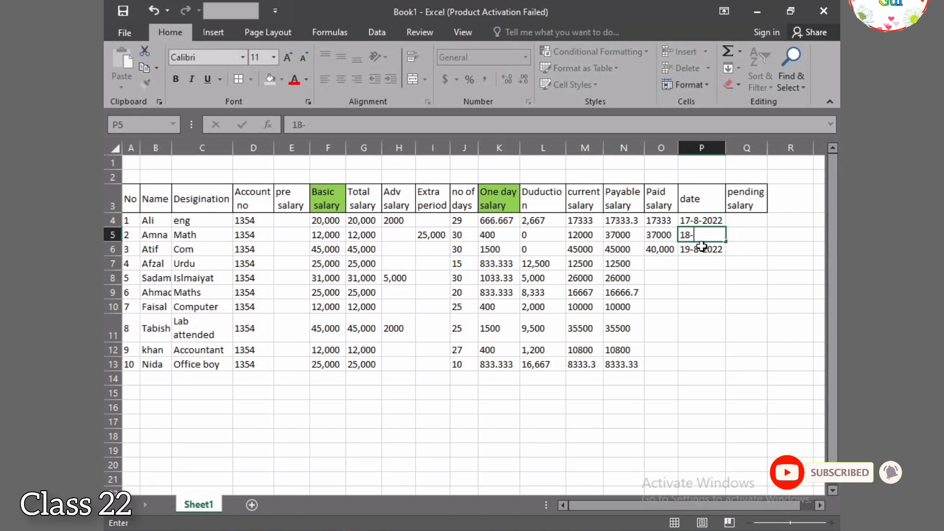
text(8-)
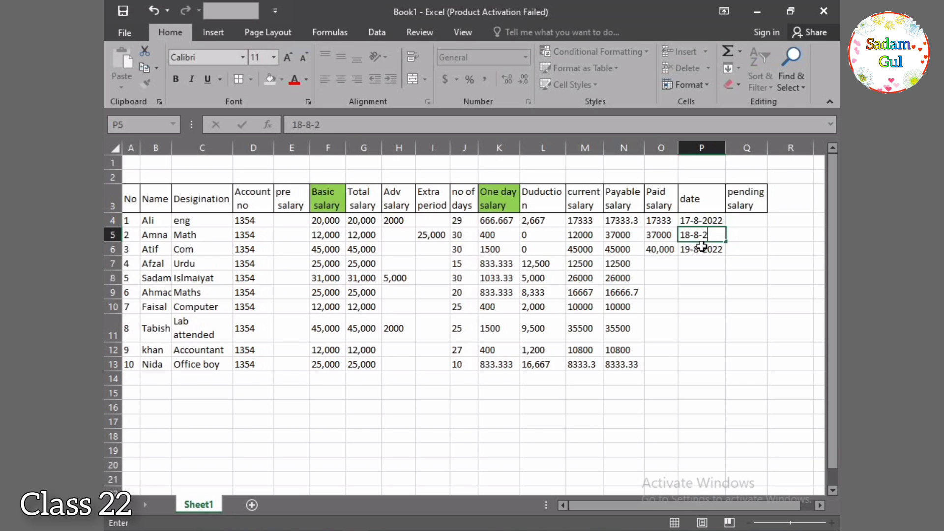
text(2022)
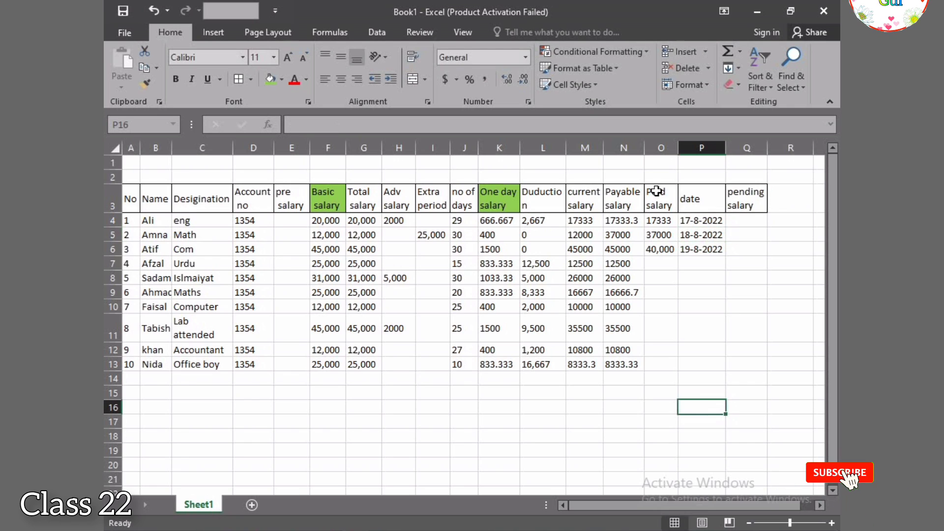
- Fill the date series from cells P4:P6 down to the last employee in cell P13
click(705, 226)
drag(715, 219, 719, 256)
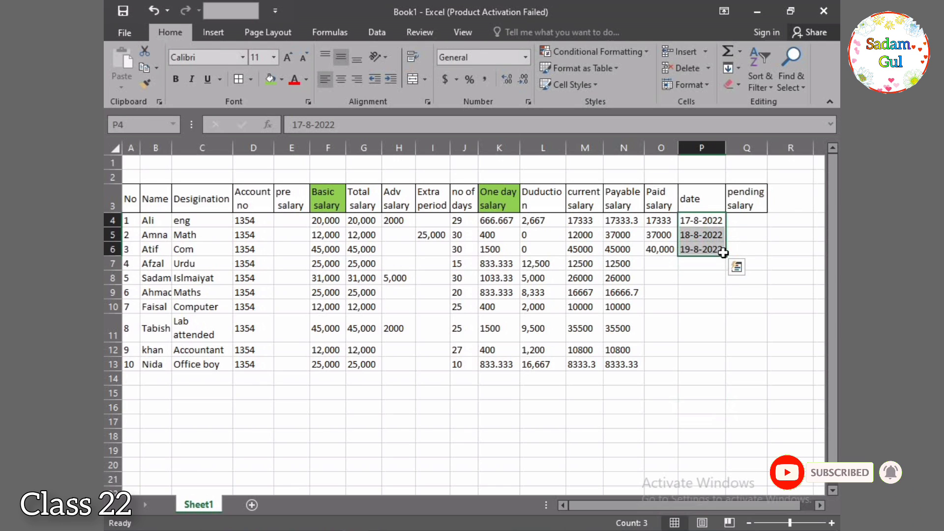
drag(728, 255, 717, 374)
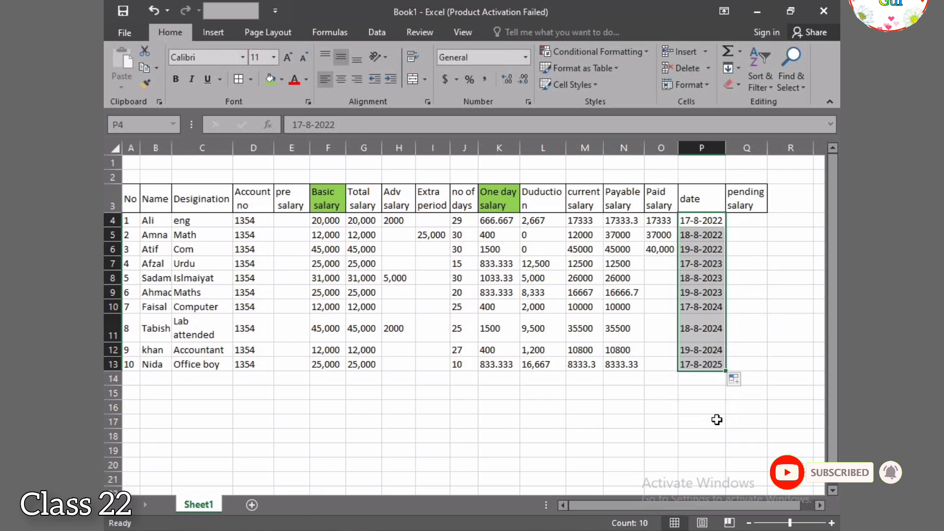
click(717, 419)
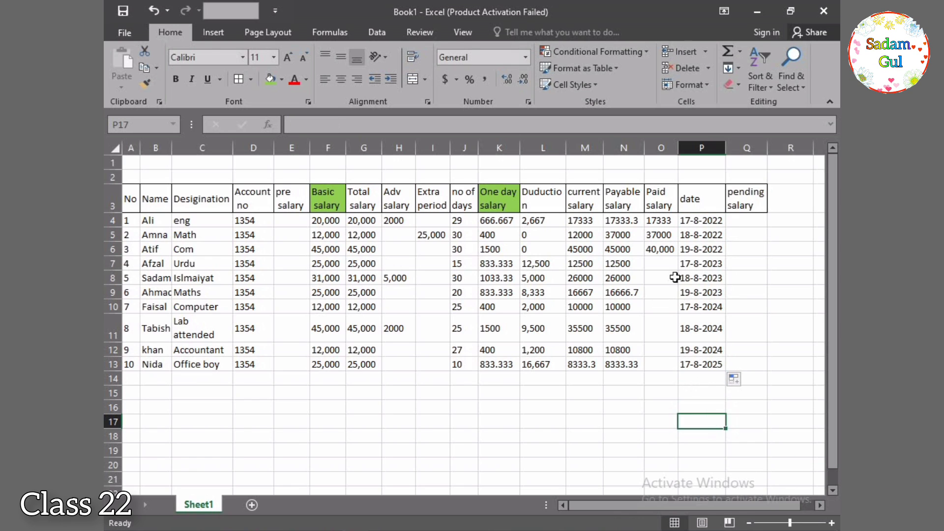
- Enter the paid salaries for employees 4 to 6 as 12000, 25000 and 15000 in cells O7:O9
click(669, 263)
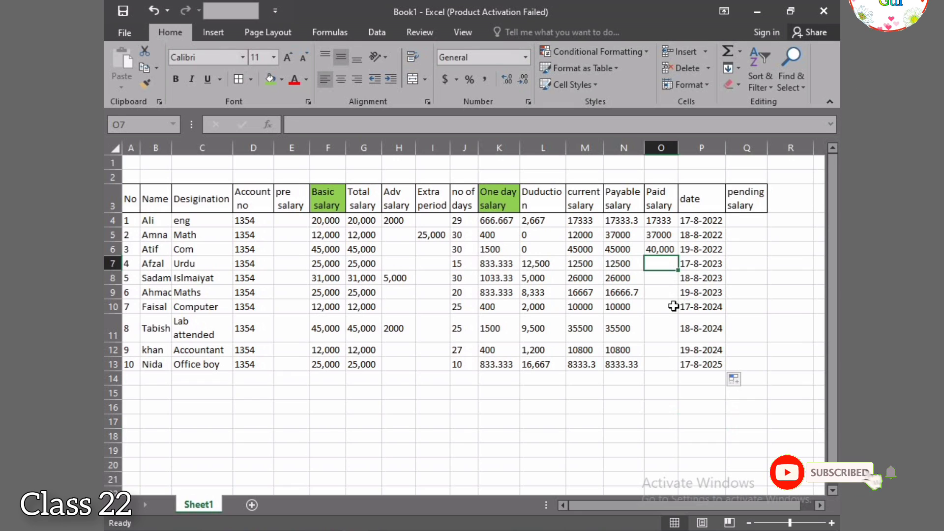
text(1)
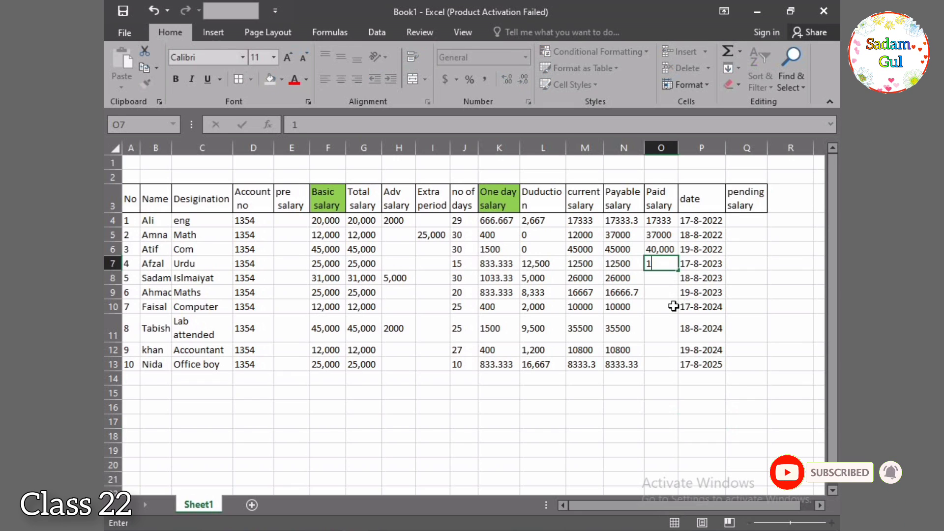
text(2000)
key(Return)
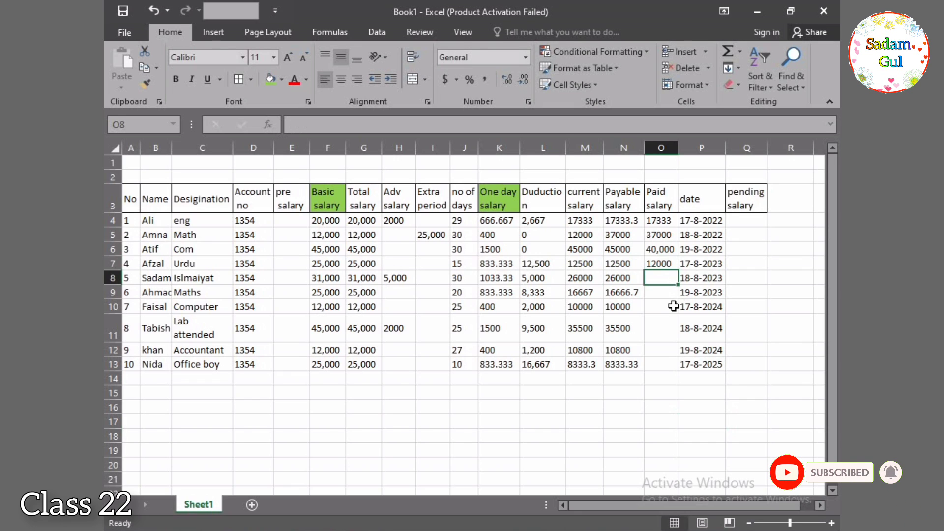
text(25000)
key(Return)
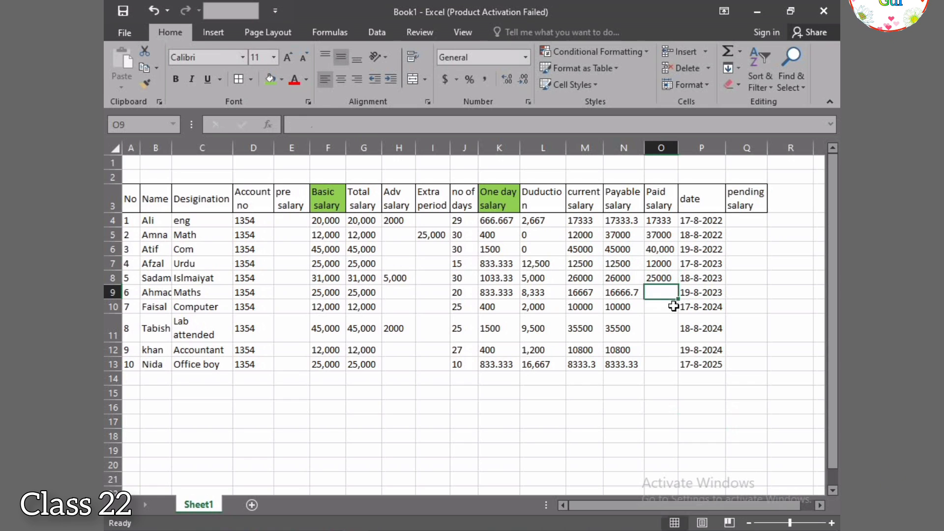
text(15000)
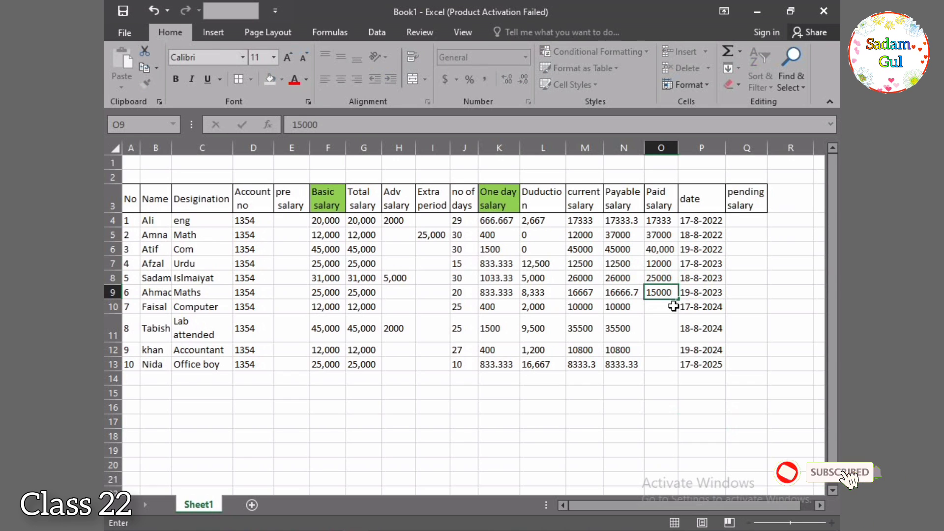
key(Return)
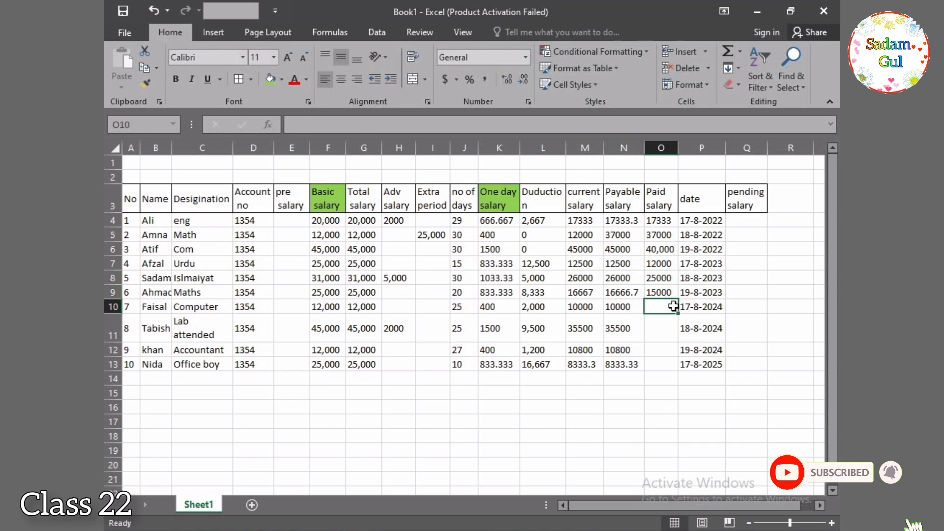
- Enter the paid salaries for employees 7 to 10 as 10000, 35000, 10000 and 80000 in cells O10:O13
text(10000)
key(Return)
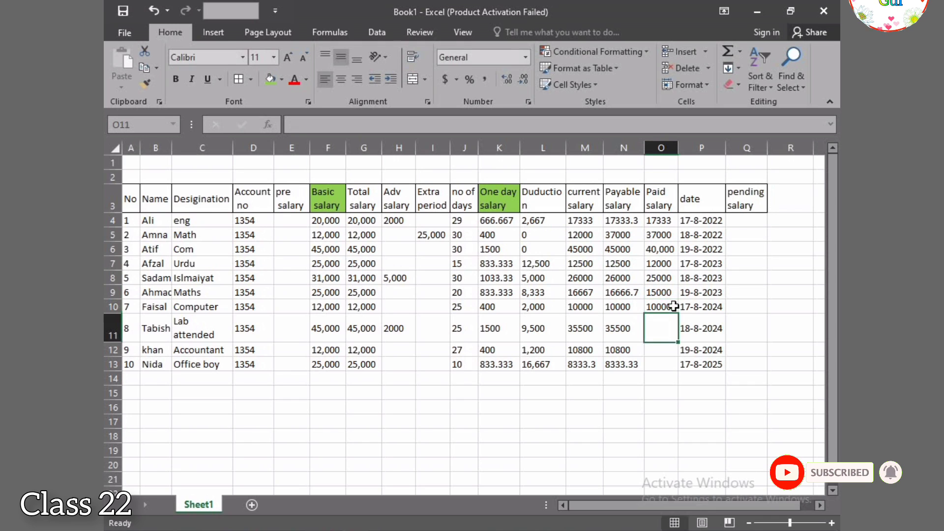
text(350000)
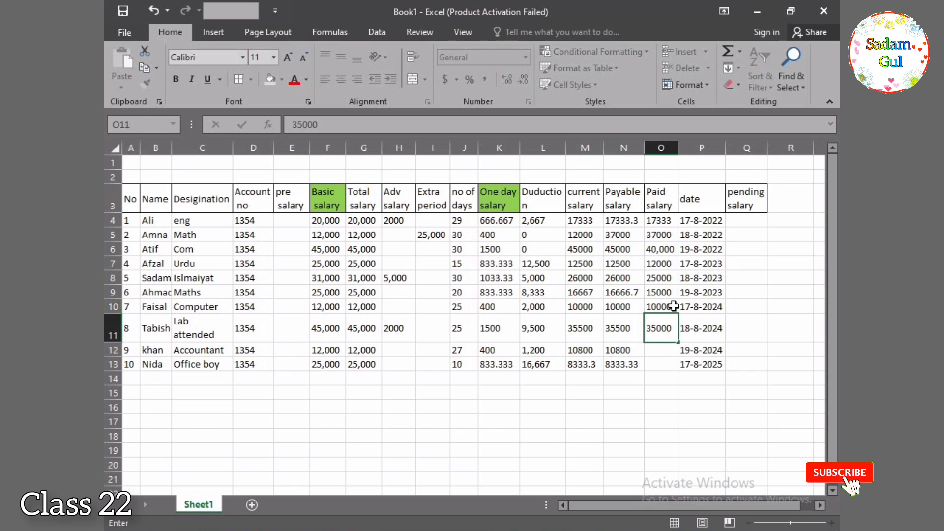
key(Return)
text(1)
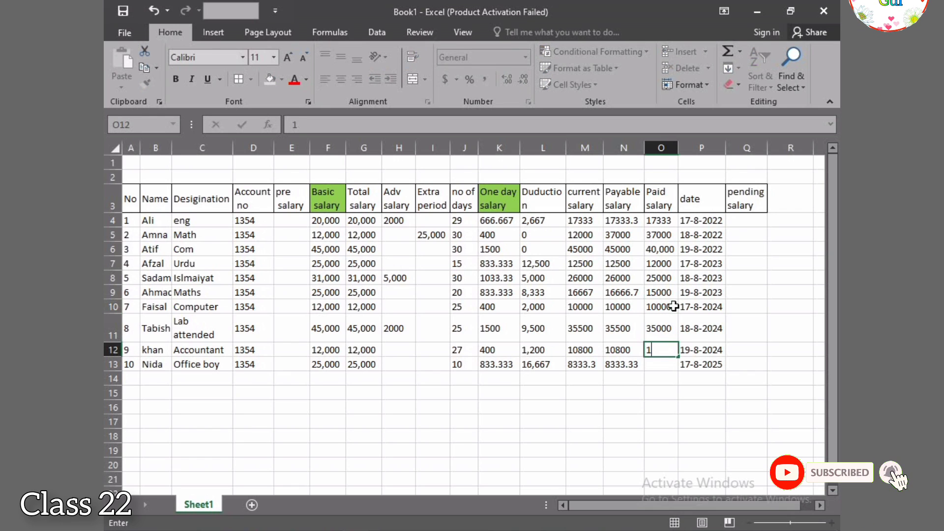
text(0000)
key(Return)
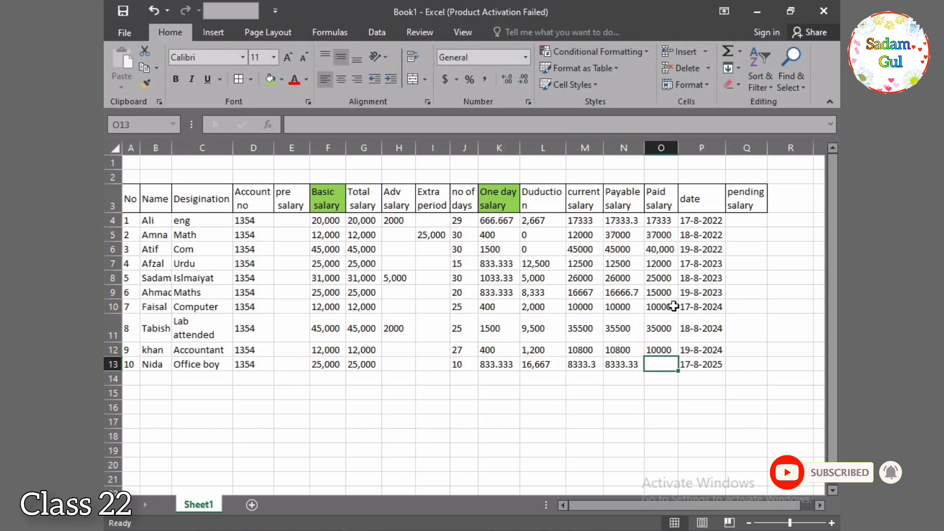
text(80000)
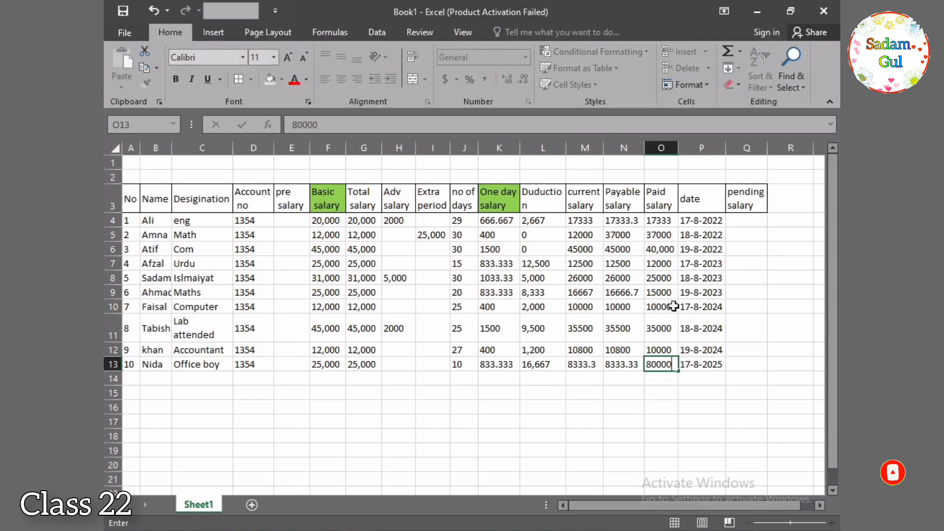
text(0)
key(BackSpace)
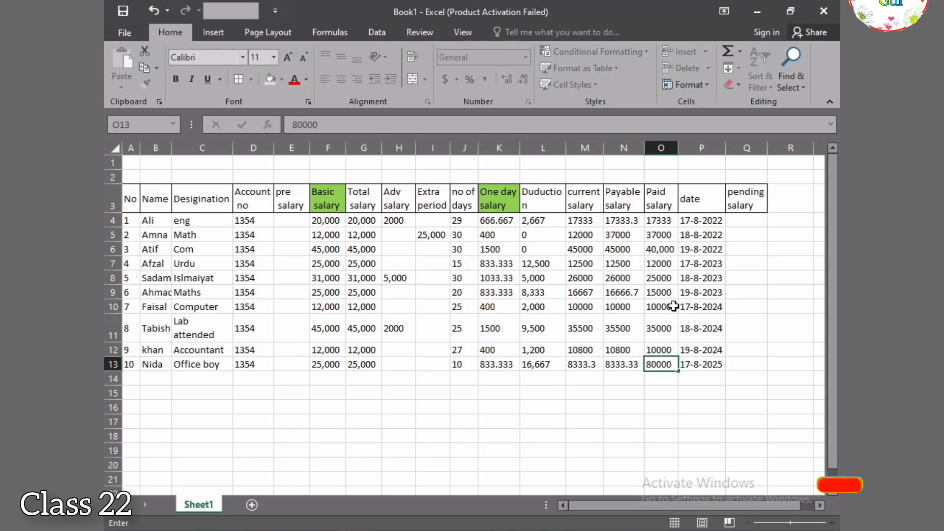
click(684, 346)
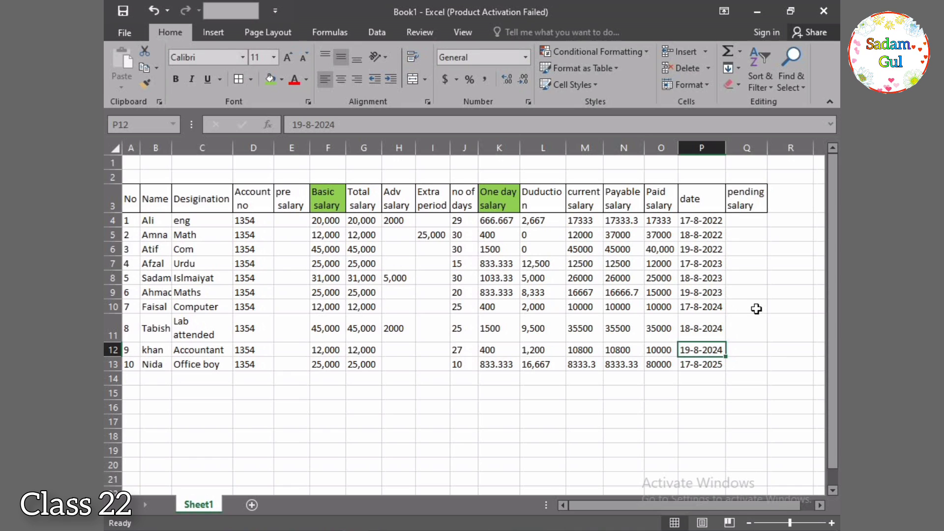
- Calculate employee 1's pending salary in cell Q4 as payable minus paid salary with the formula =N4-O4
click(746, 221)
text(=)
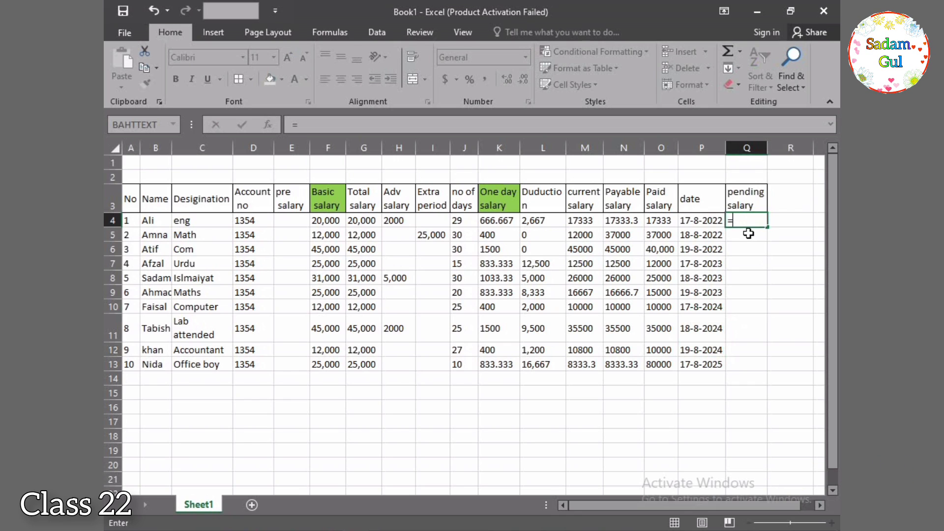
click(628, 221)
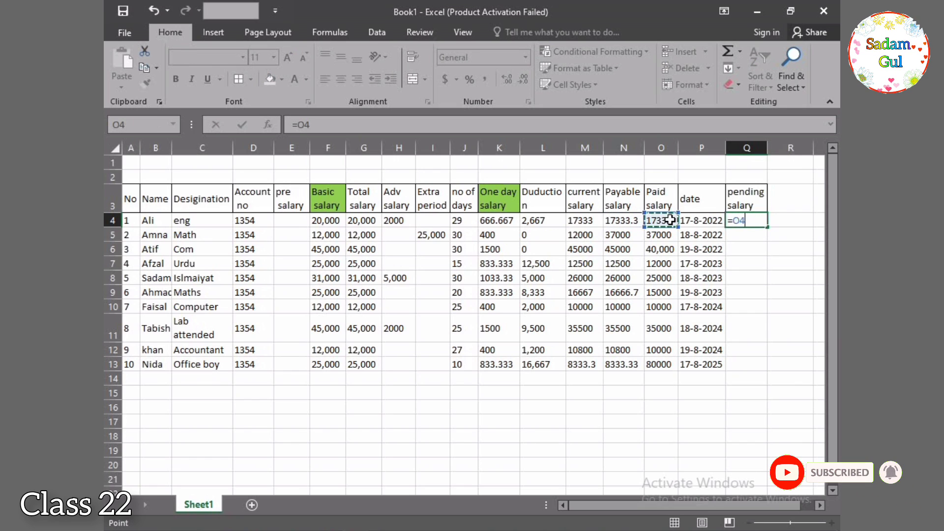
click(632, 223)
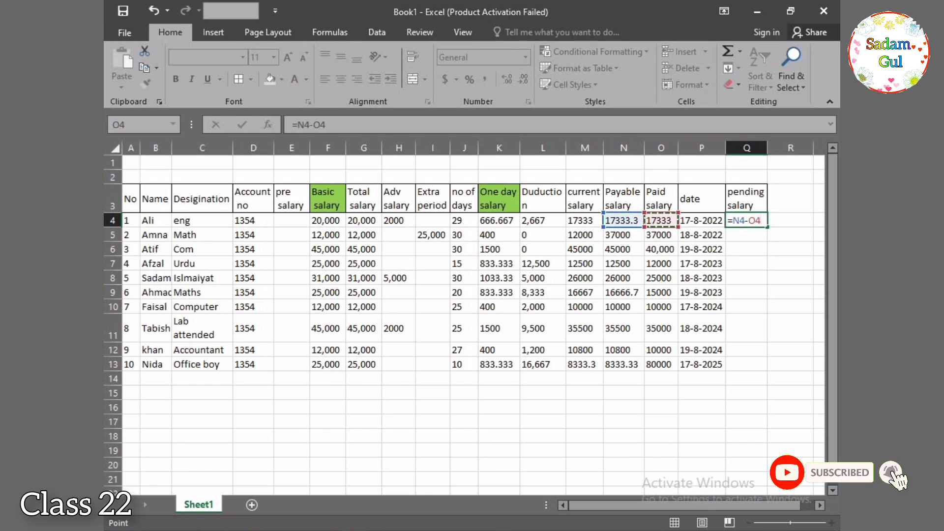
key(Return)
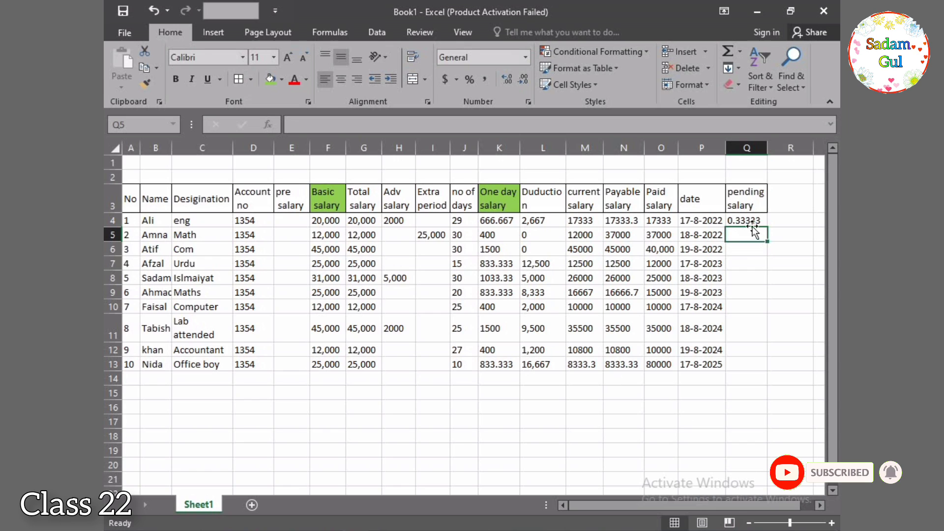
- Set employee 1's number of days in cell J4 to 27
click(465, 225)
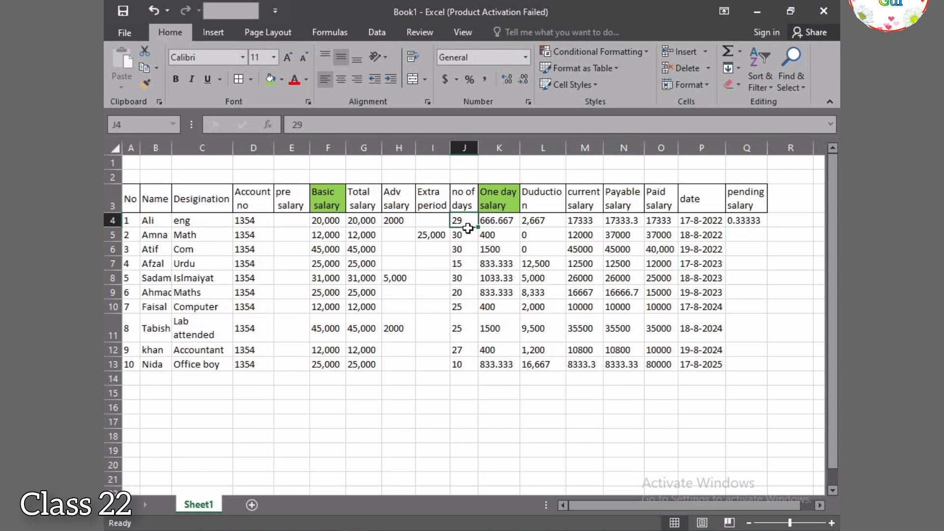
key(BackSpace)
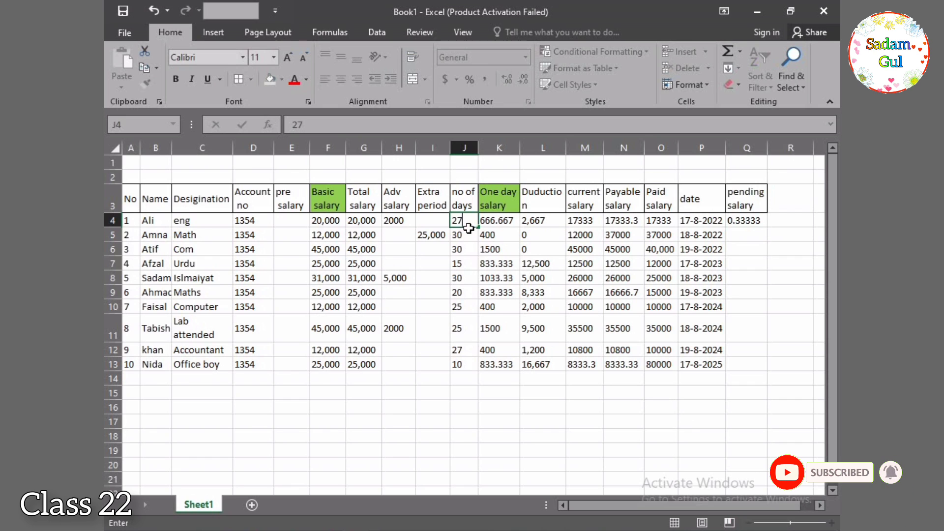
key(Return)
- Change employee 1's number of days in cell J4 to 24
key(Up)
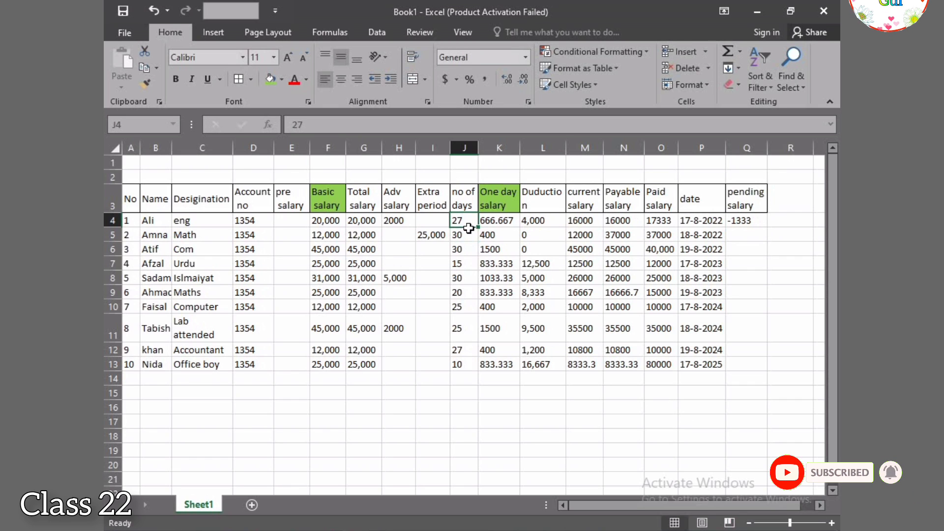
text(24)
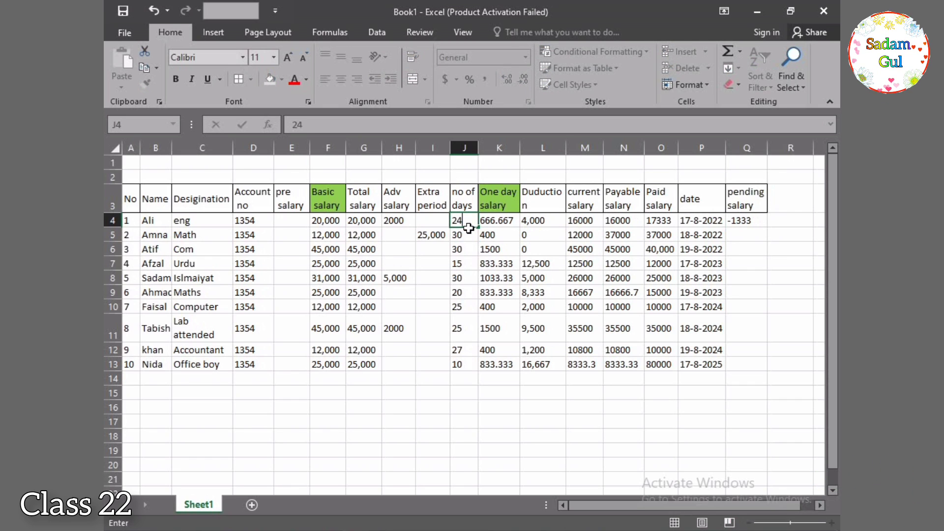
click(512, 455)
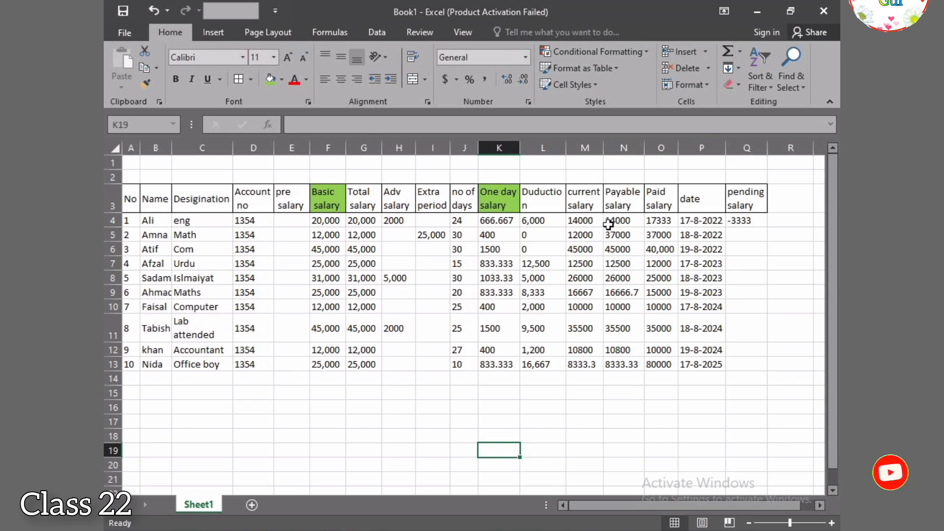
- Set employee 1's paid salary in cell O4 to 14000
click(675, 222)
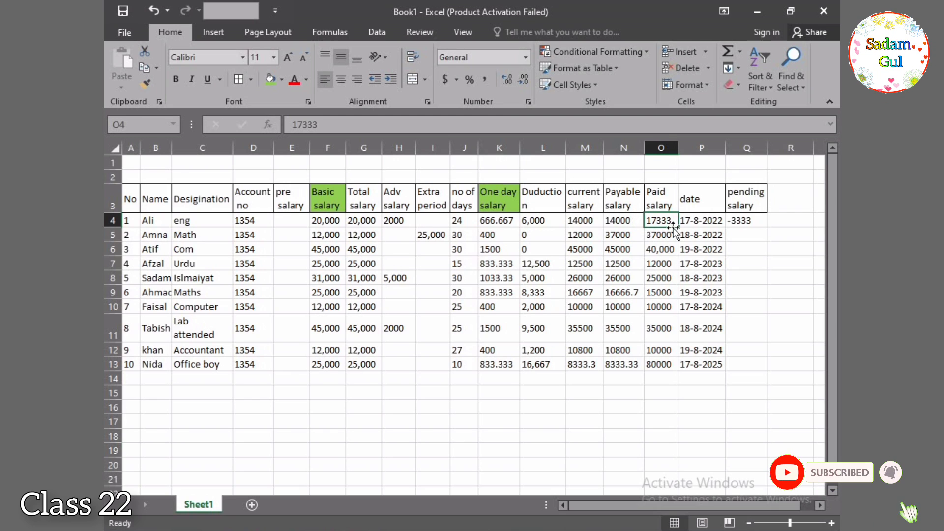
key(BackSpace)
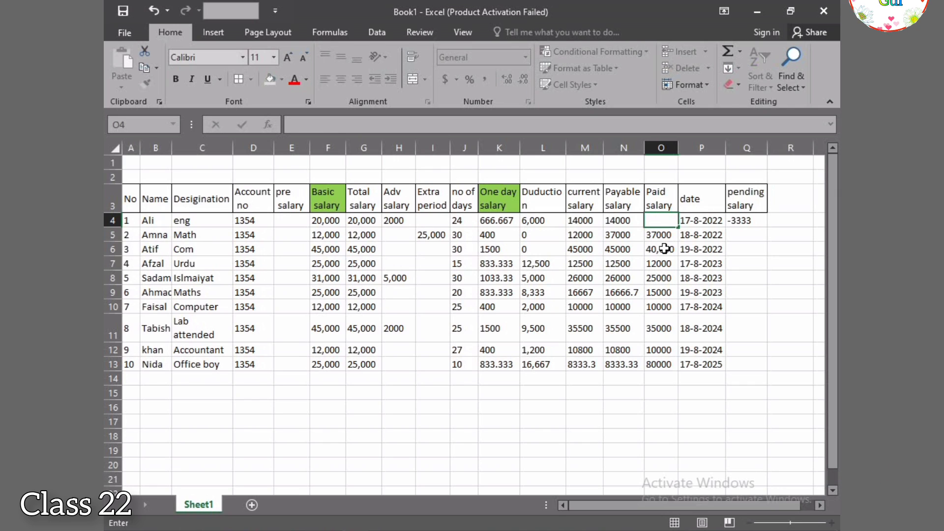
text(14)
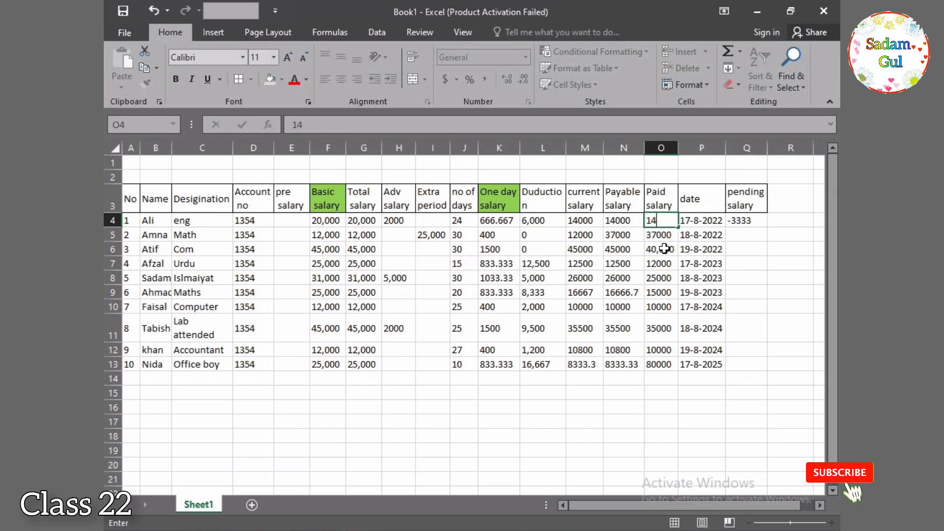
text(000)
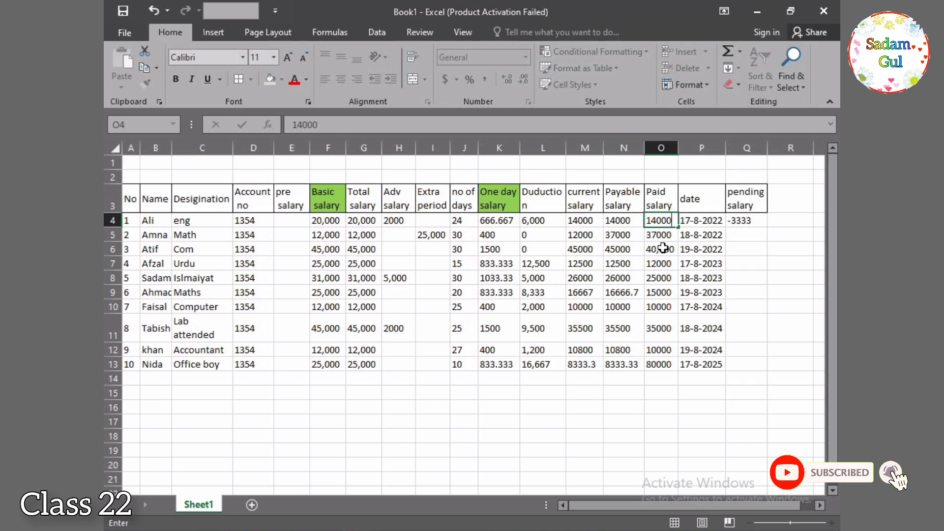
click(672, 436)
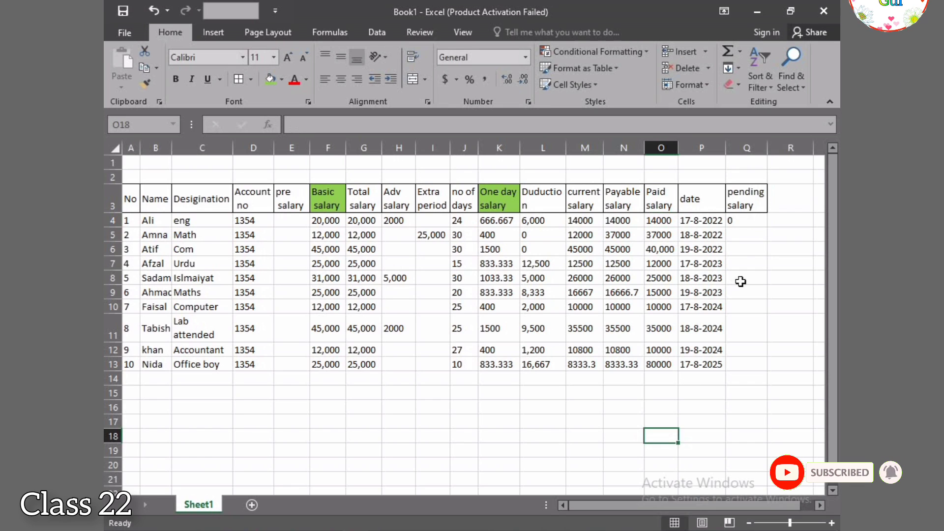
- Fill the pending salary formula from cell Q4 down through Q13 for the remaining employees
click(758, 220)
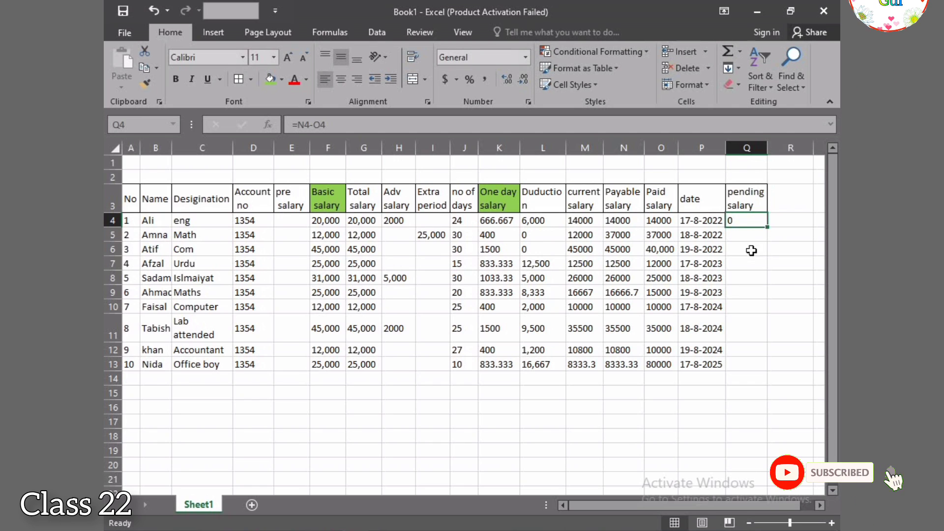
drag(768, 230, 771, 328)
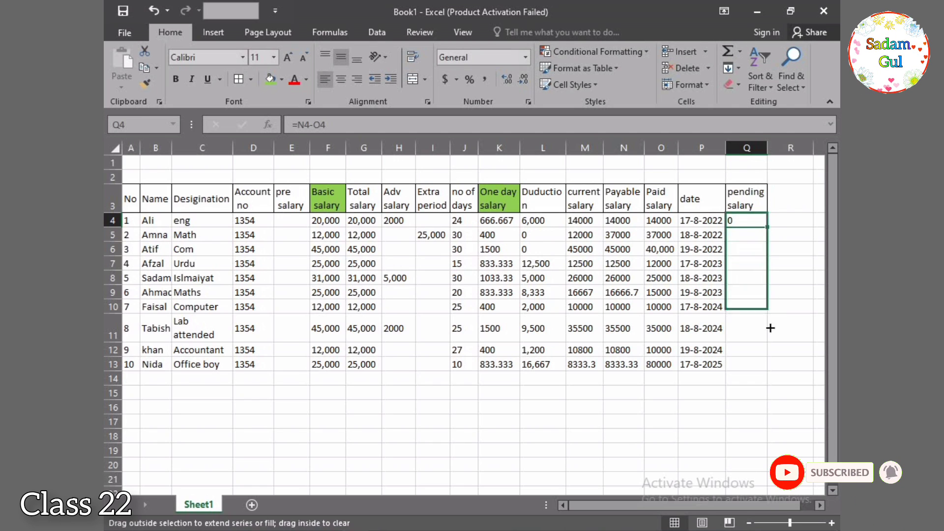
drag(771, 362, 768, 364)
click(768, 421)
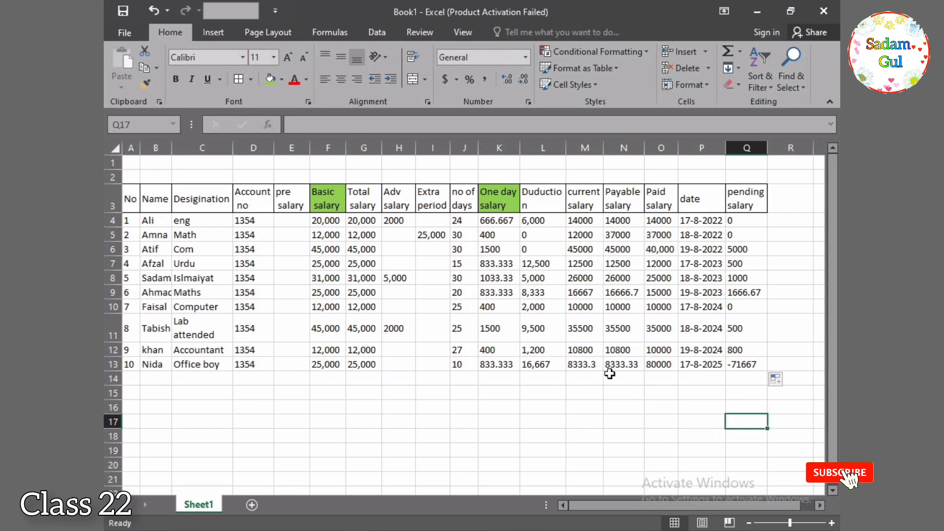
- Correct employee 10's paid salary in cell O13 to 8000
click(666, 369)
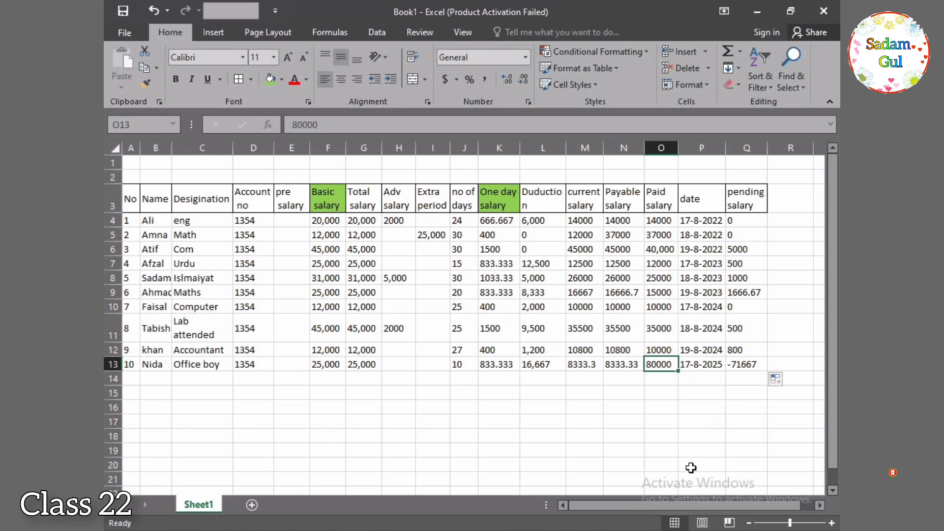
text(8)
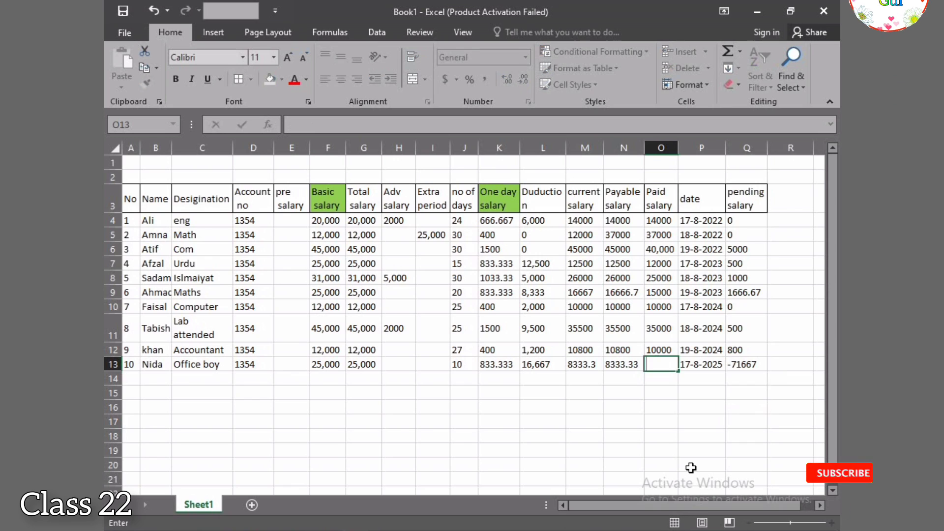
text(000)
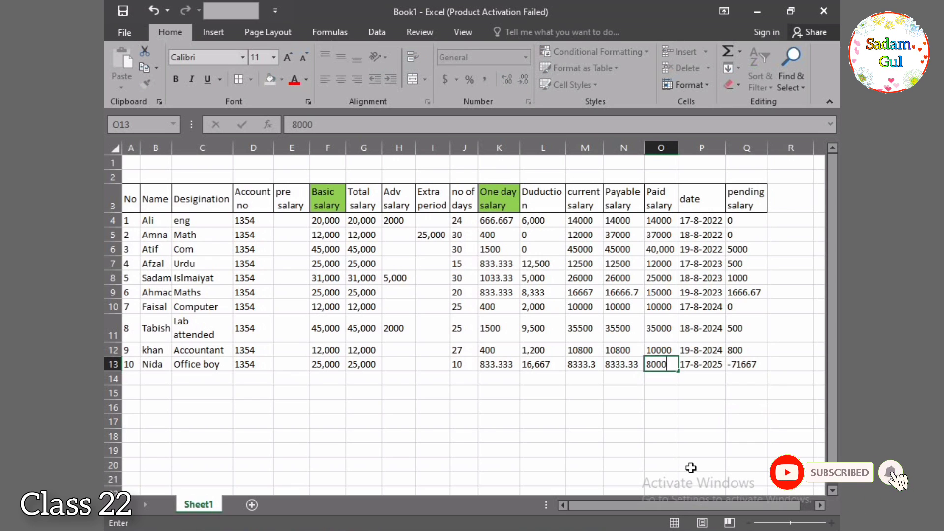
click(692, 469)
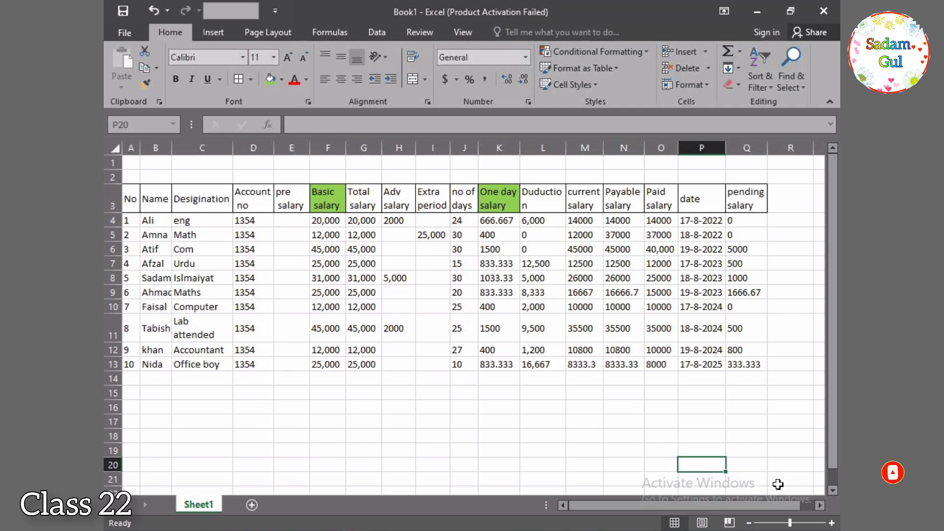
- Enter 5000 as employee 2's pre salary in cell E5
click(293, 243)
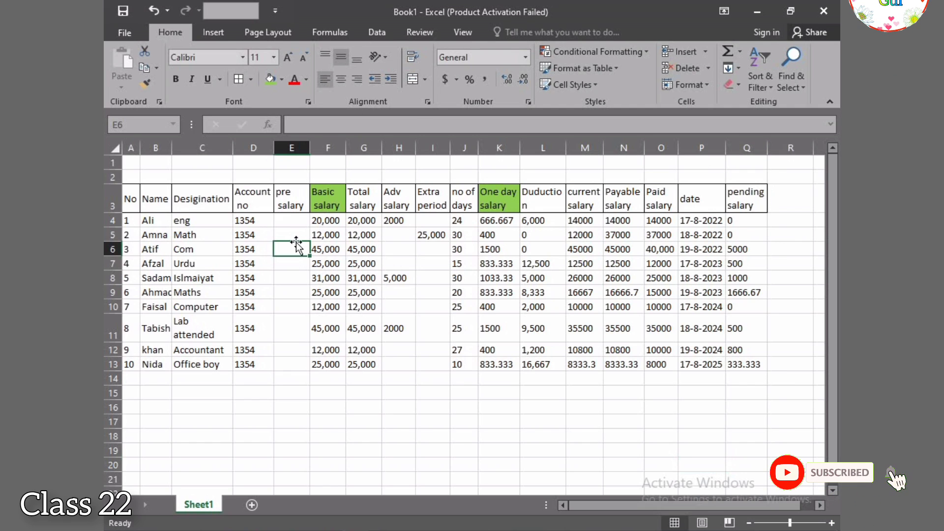
double_click(293, 235)
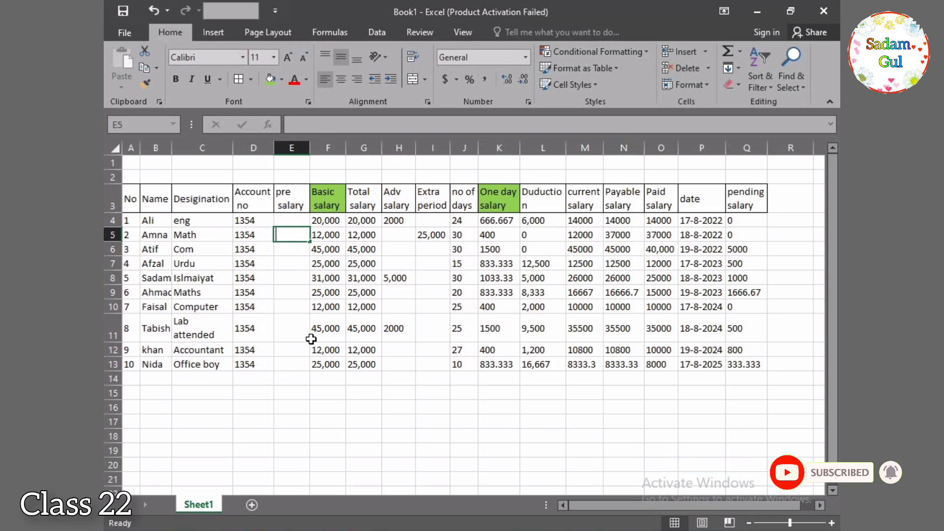
text(50)
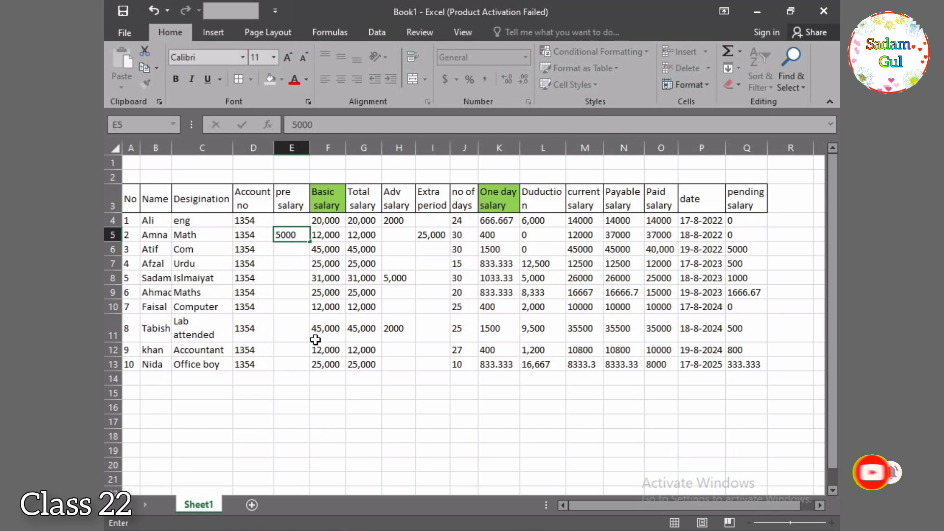
text(00)
click(374, 457)
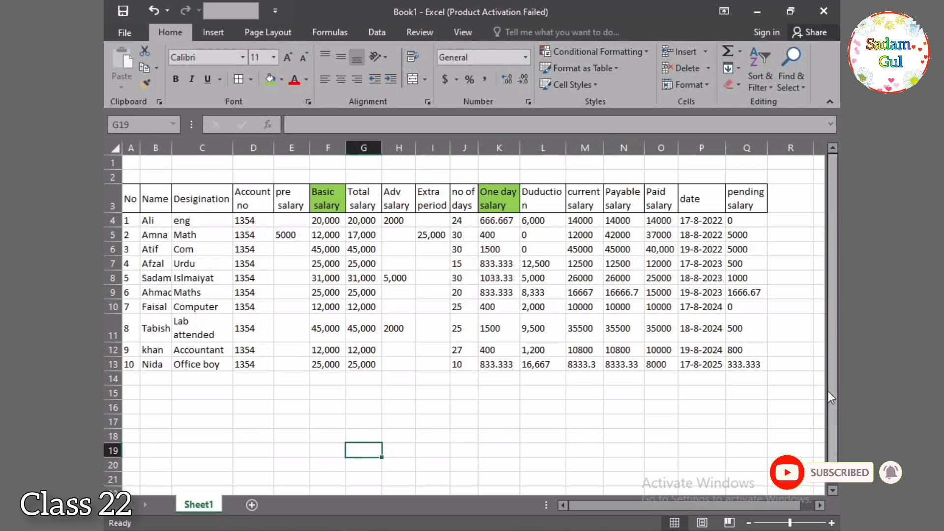
- Add the column heading Note in cell R3, beside the pending salary heading
click(784, 232)
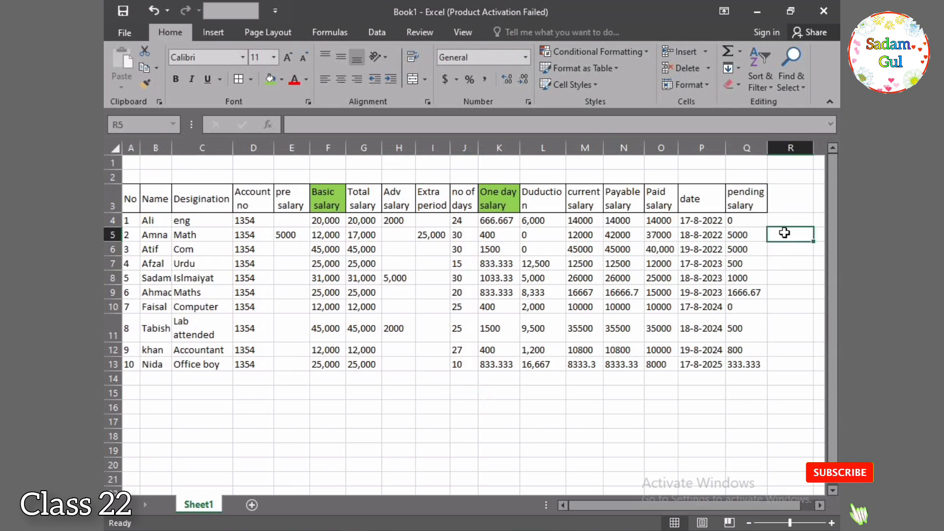
click(789, 205)
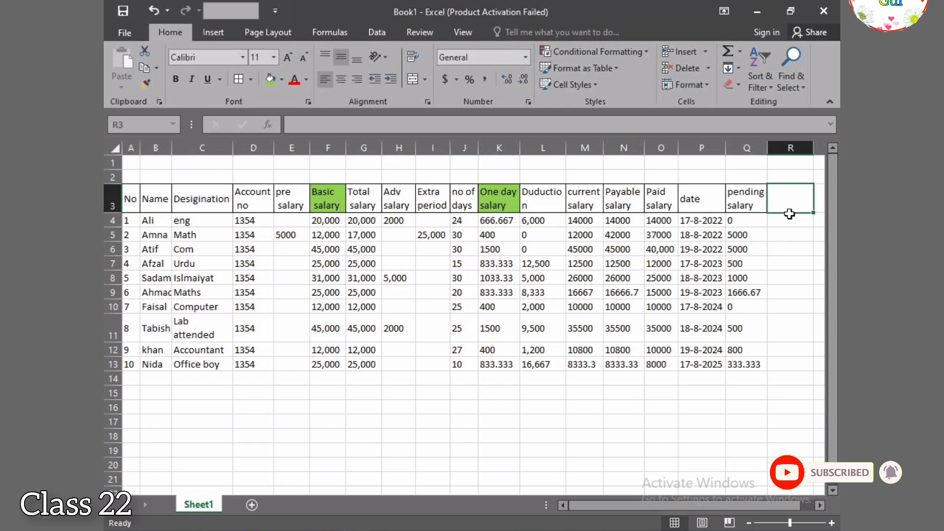
text(Note)
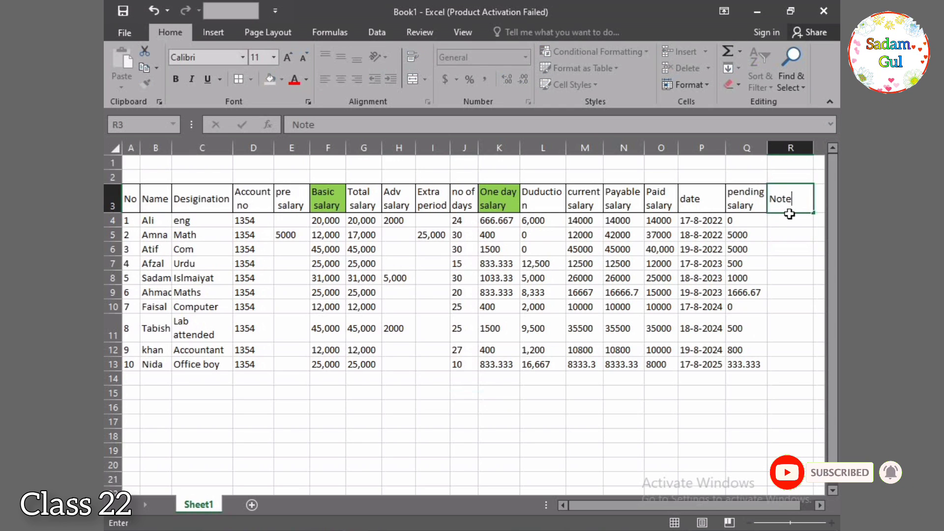
- Enter Clear as employee 1's note in cell R4
click(793, 226)
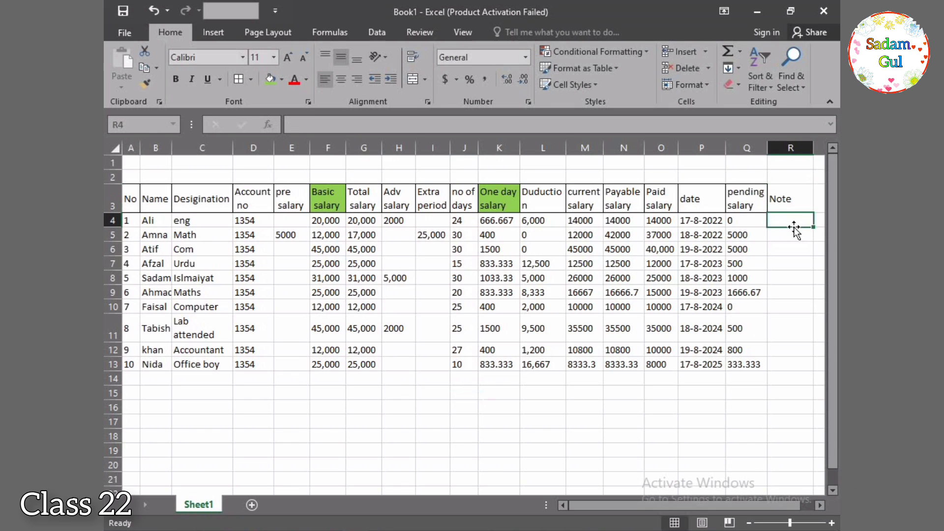
text(Clera)
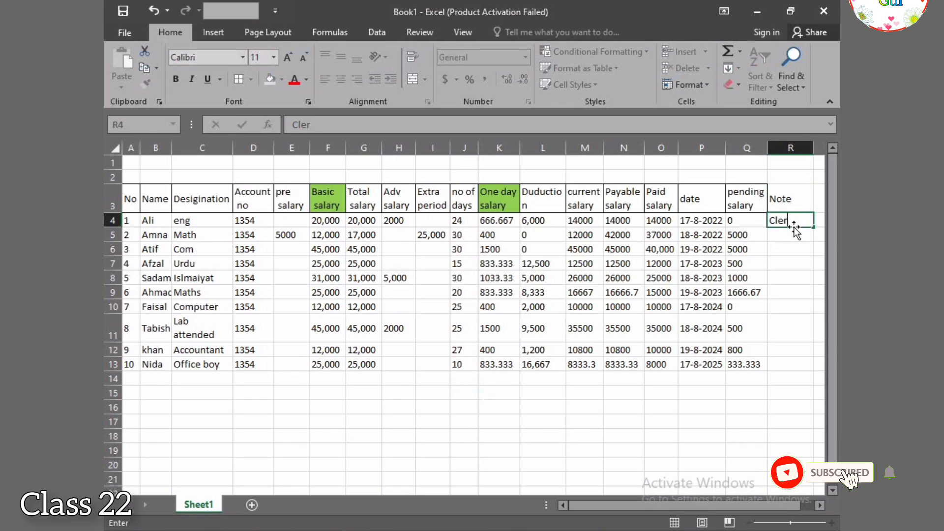
key(BackSpace)
key(BackSpace)
text(a)
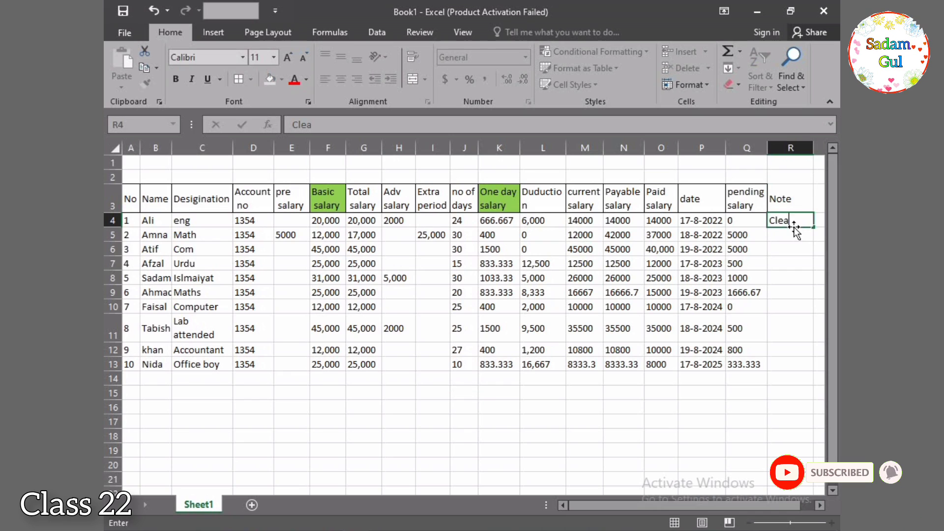
text(r)
- Enter Pending as employee 2's note in cell R5 and fill it down through R9
click(799, 240)
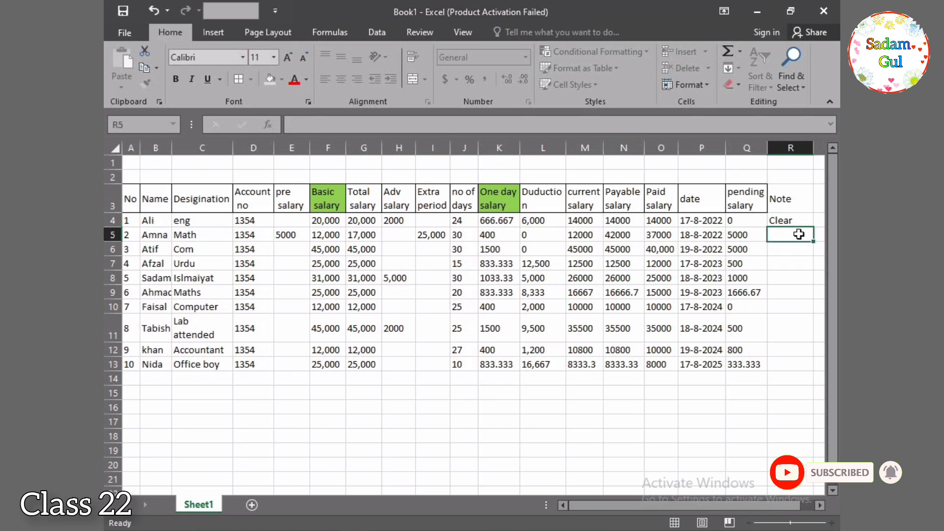
text(Pe)
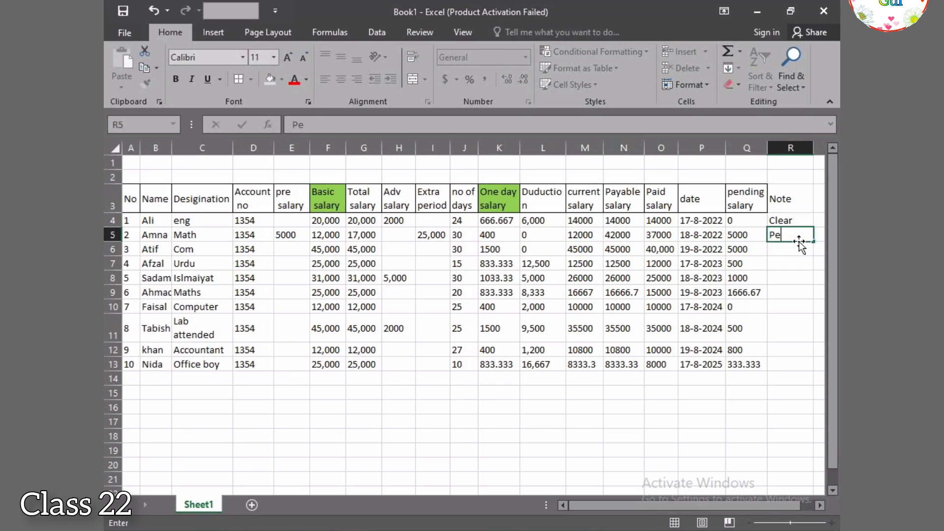
text(nding)
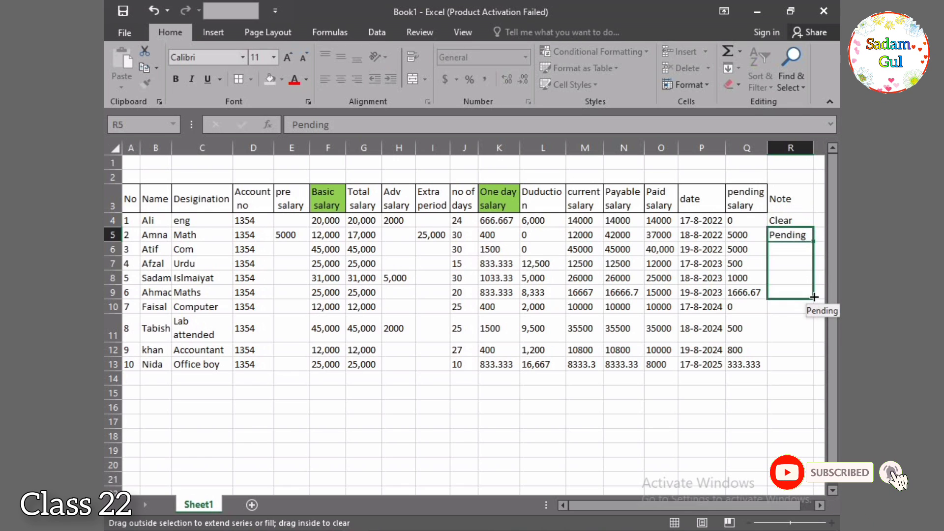
drag(815, 297, 814, 297)
- Copy the Clear note from cell R4 to employee 7's note in cell R10
click(793, 220)
key(ctrl+c)
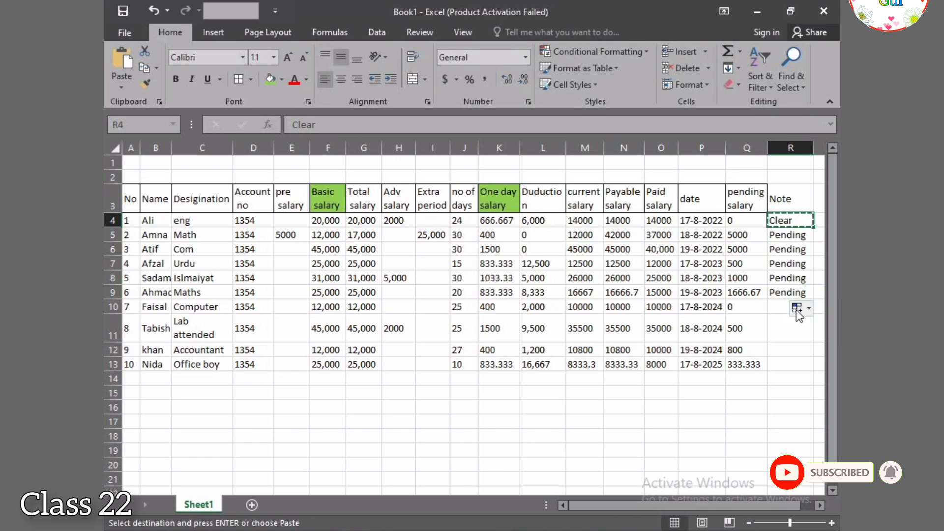
click(796, 308)
key(ctrl+v)
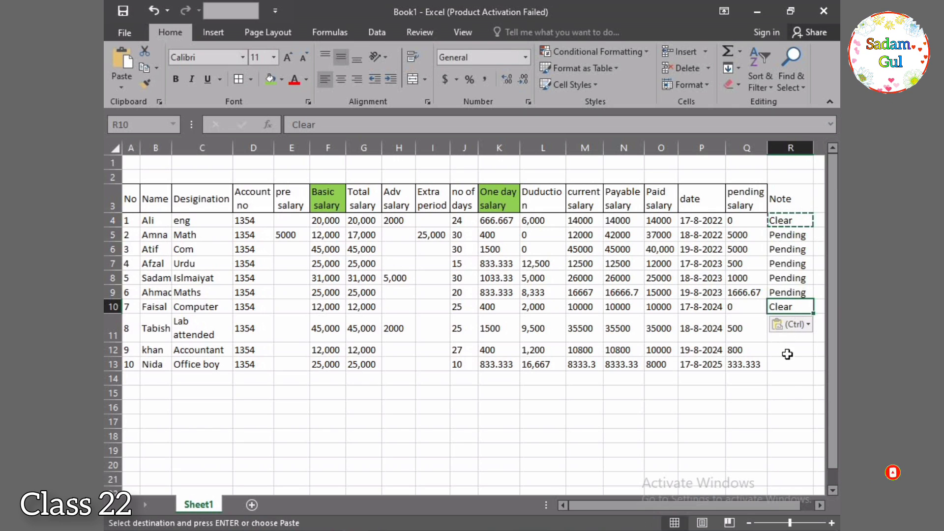
- Paste the copied Clear note over employee 6's note in cell R9
click(791, 394)
click(799, 295)
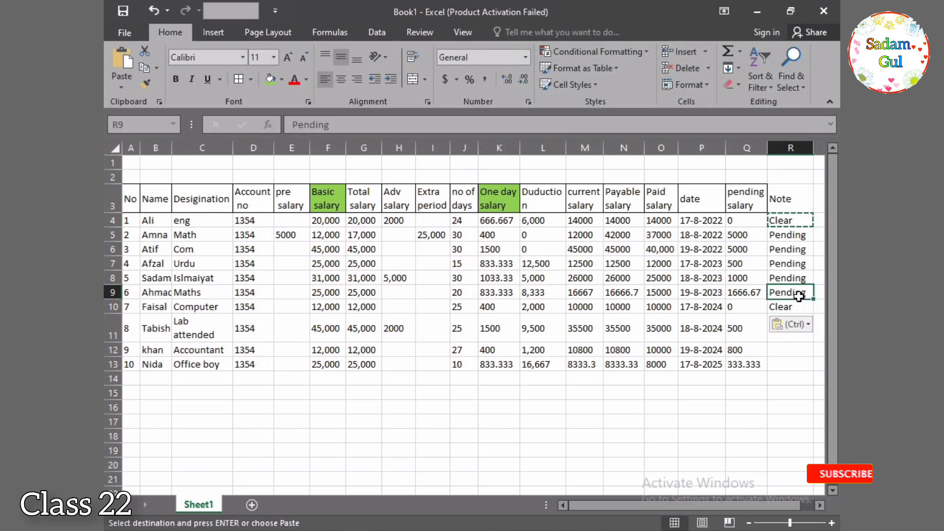
key(ctrl+v)
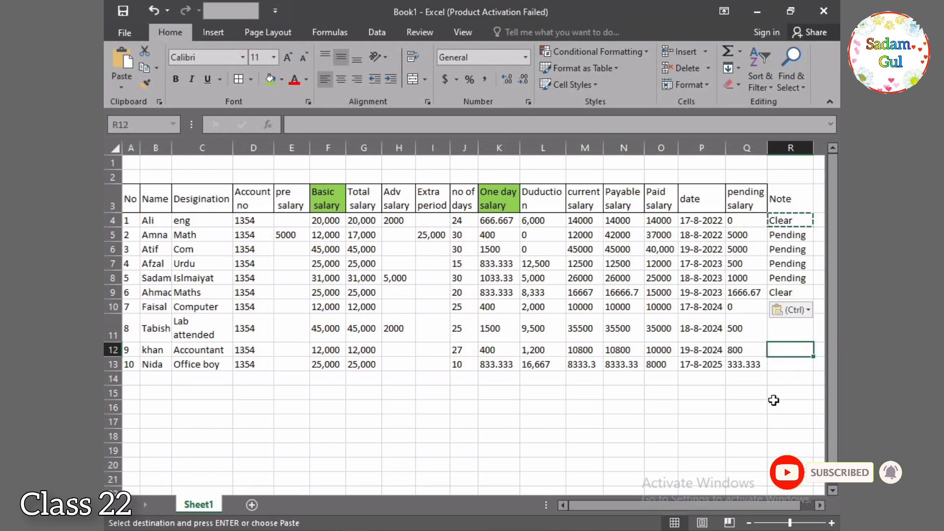
click(754, 445)
click(708, 410)
double_click(820, 407)
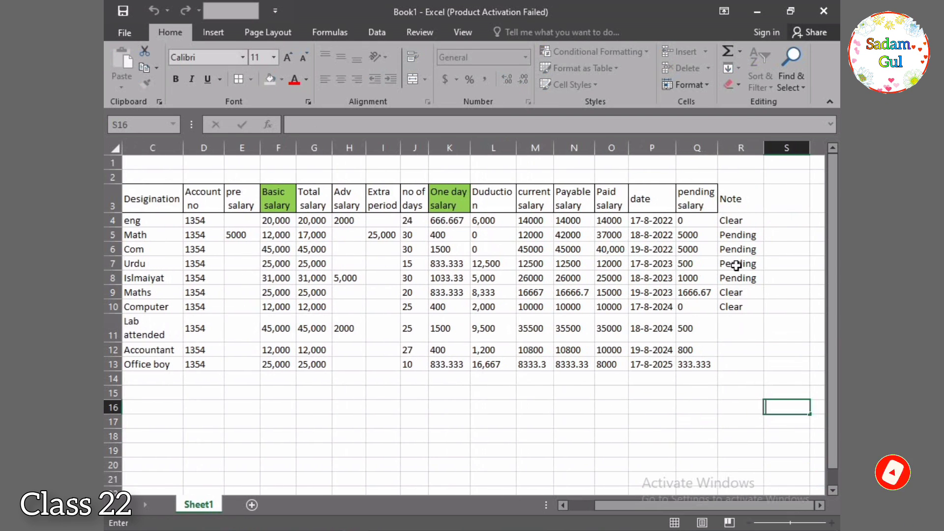
- Copy the Pending note from cell R7 to R11 and fill it down through R13
click(737, 265)
key(ctrl+c)
click(735, 328)
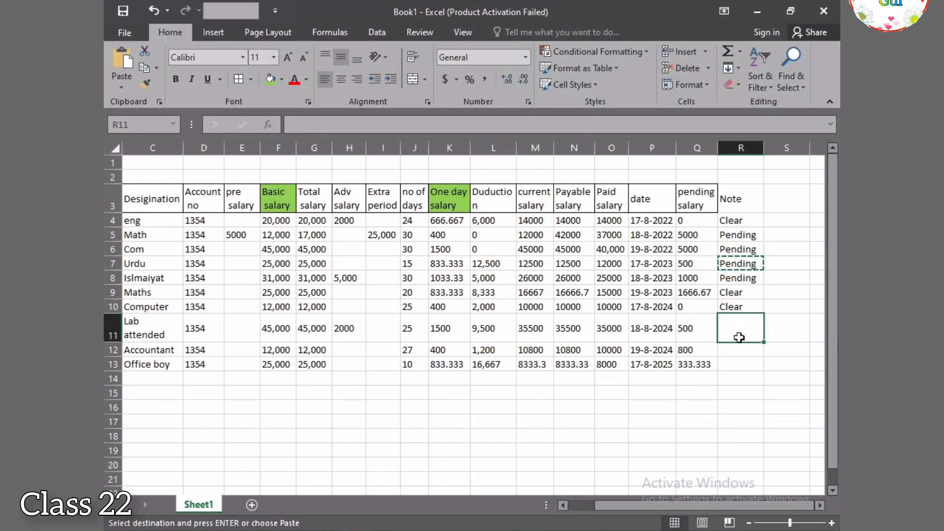
key(ctrl+v)
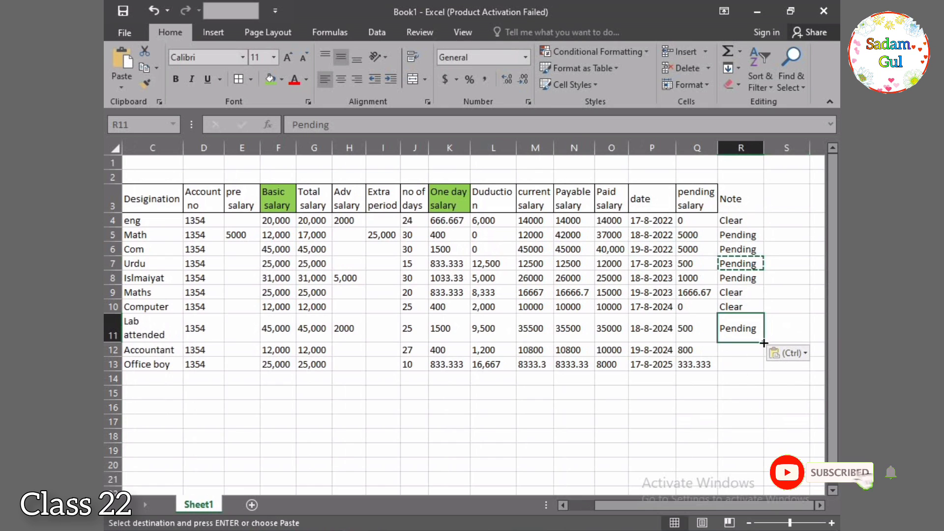
drag(740, 329, 763, 365)
click(676, 410)
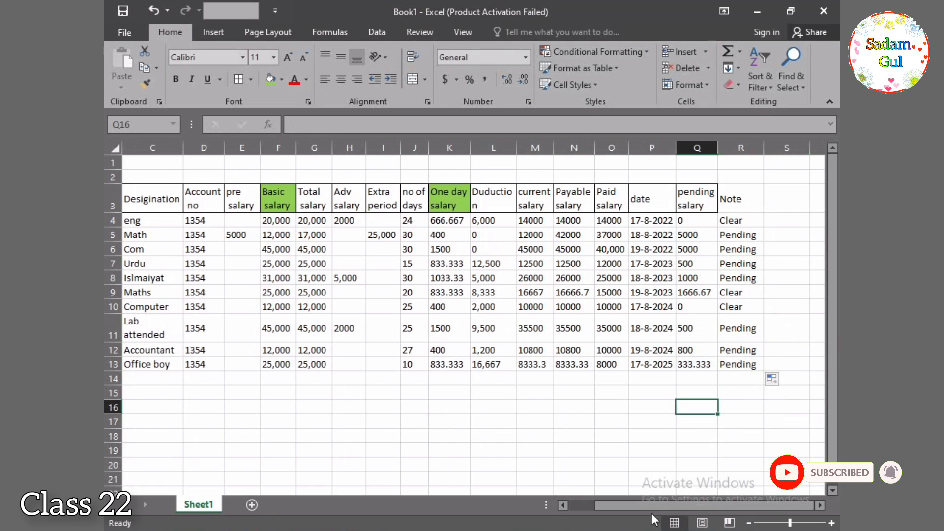
- Fill the Pending note cells R5:R8 and R11:R13 with the standard red color
drag(659, 505, 630, 504)
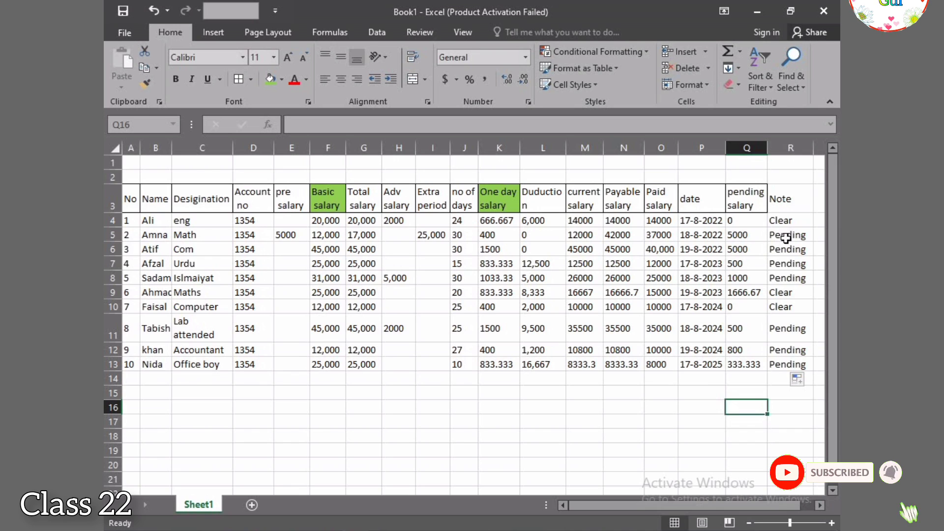
drag(786, 236, 786, 279)
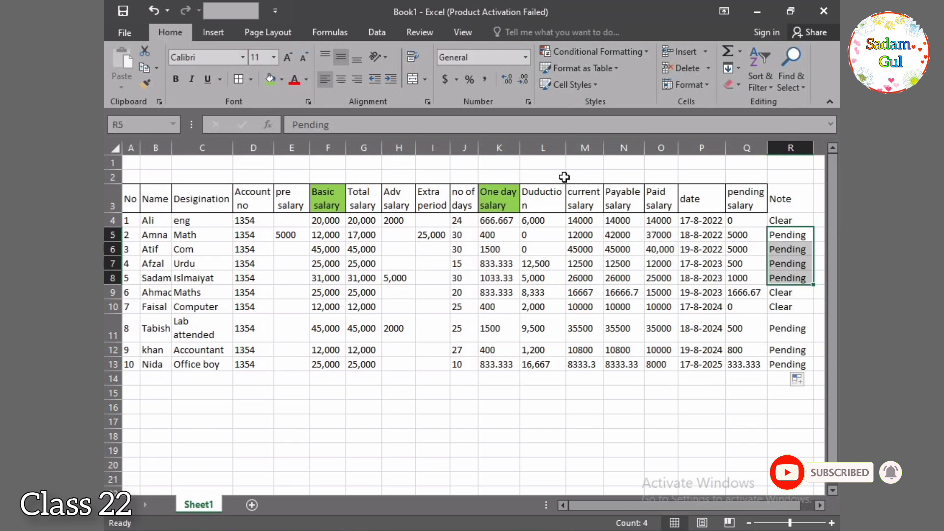
click(283, 80)
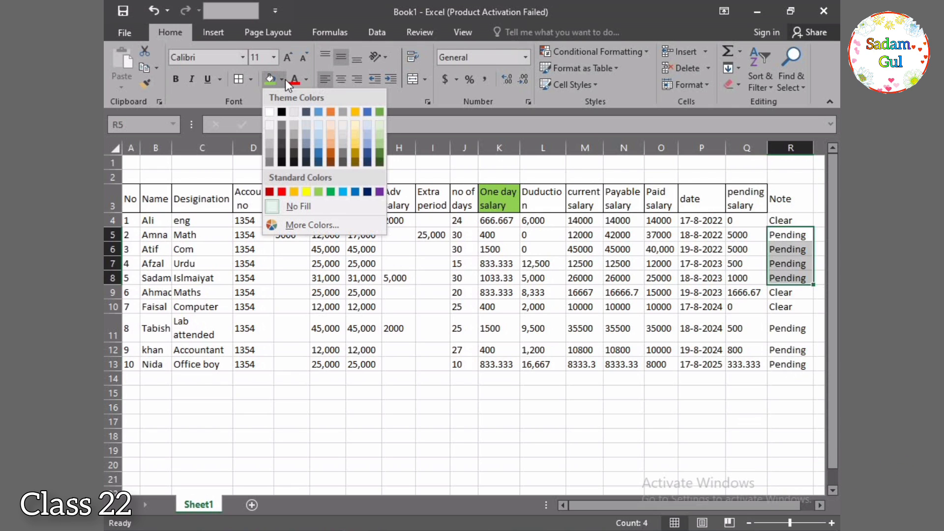
click(282, 191)
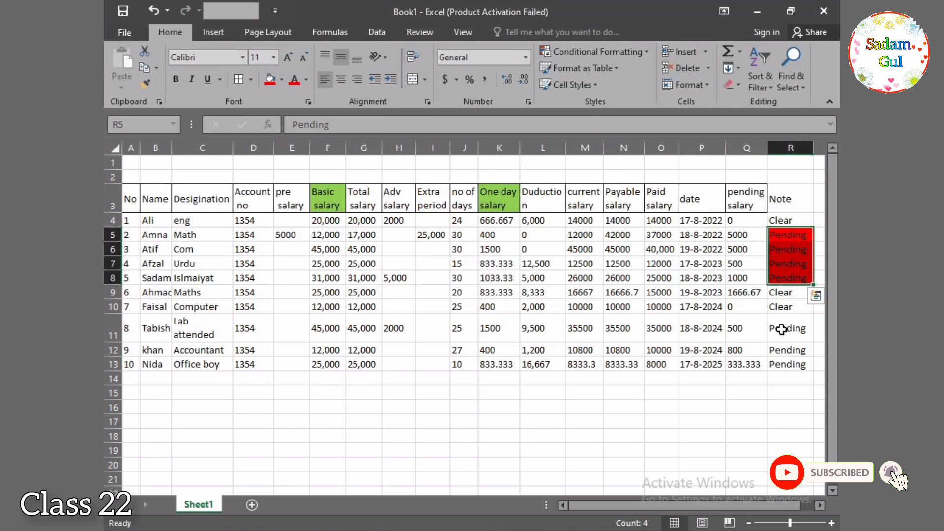
drag(780, 330, 790, 363)
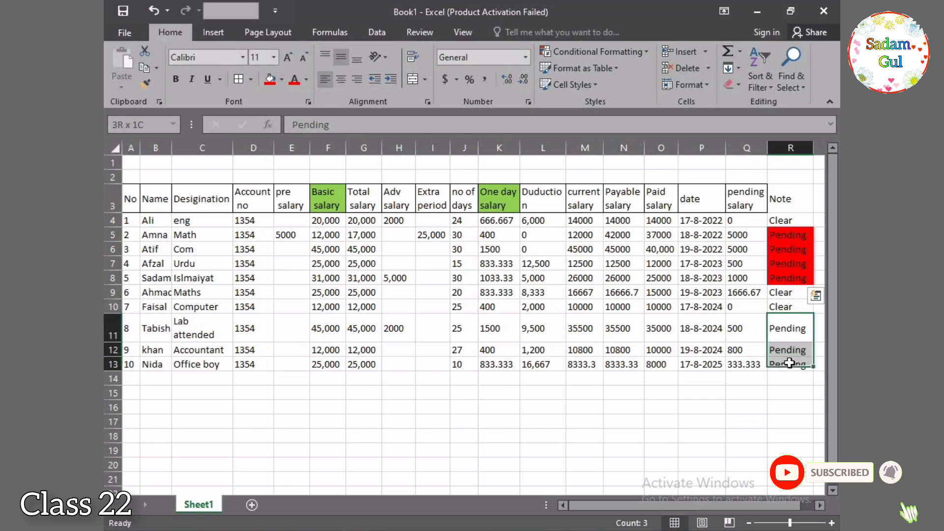
click(269, 80)
- Fill the Clear note cells R4 and R9:R10 with the standard light green color
click(787, 221)
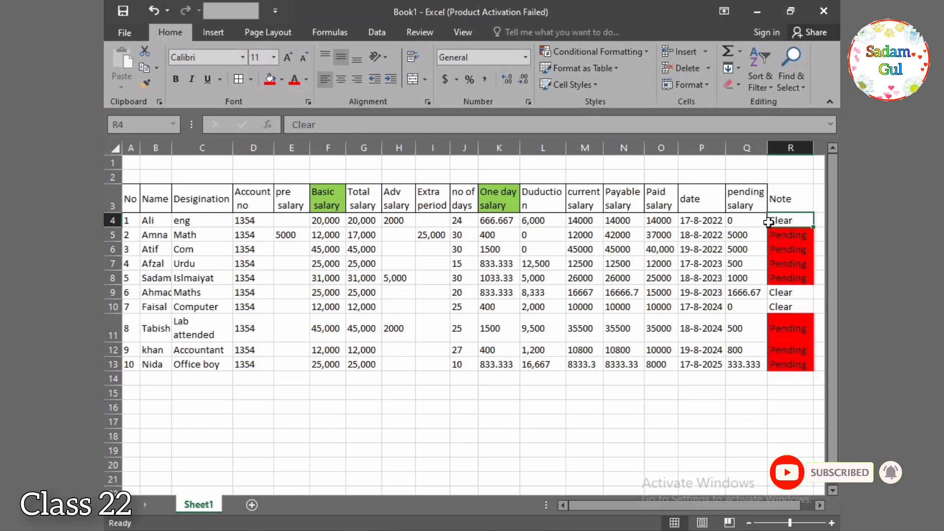
click(283, 80)
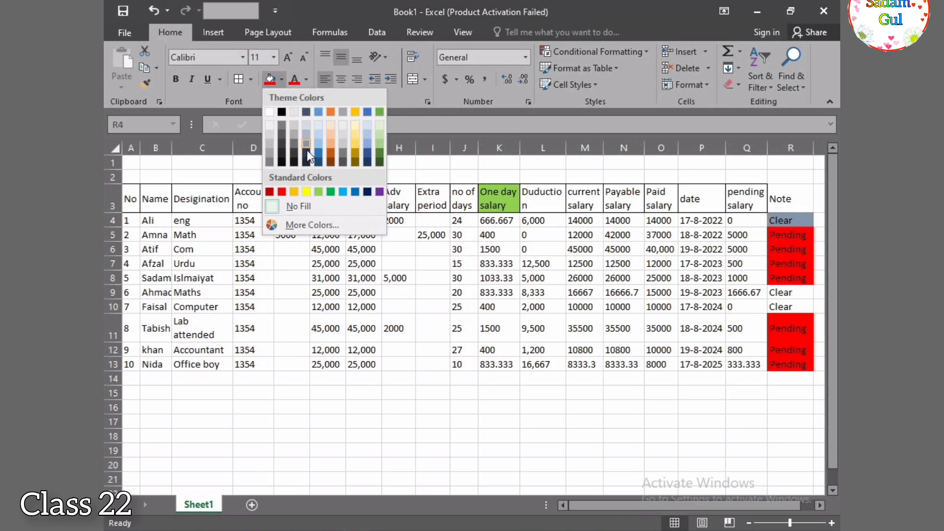
click(319, 191)
drag(807, 292, 806, 307)
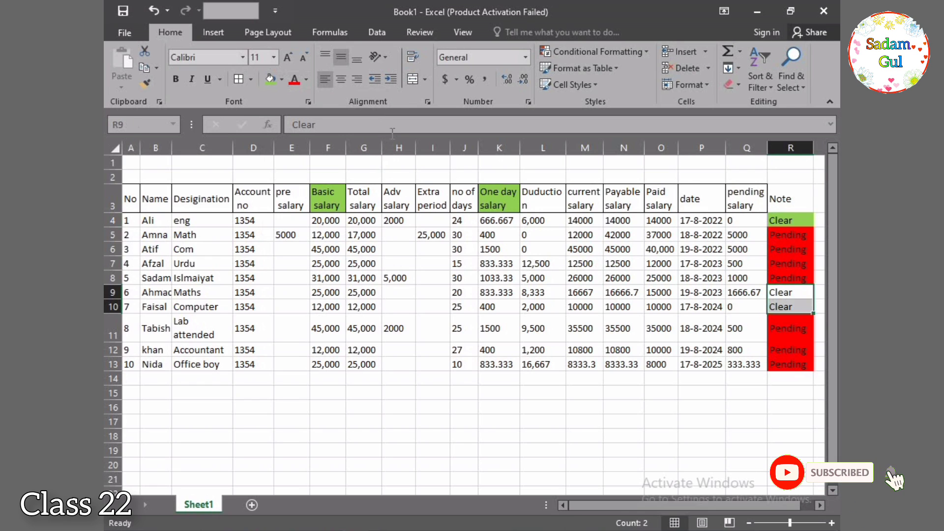
click(269, 79)
click(585, 465)
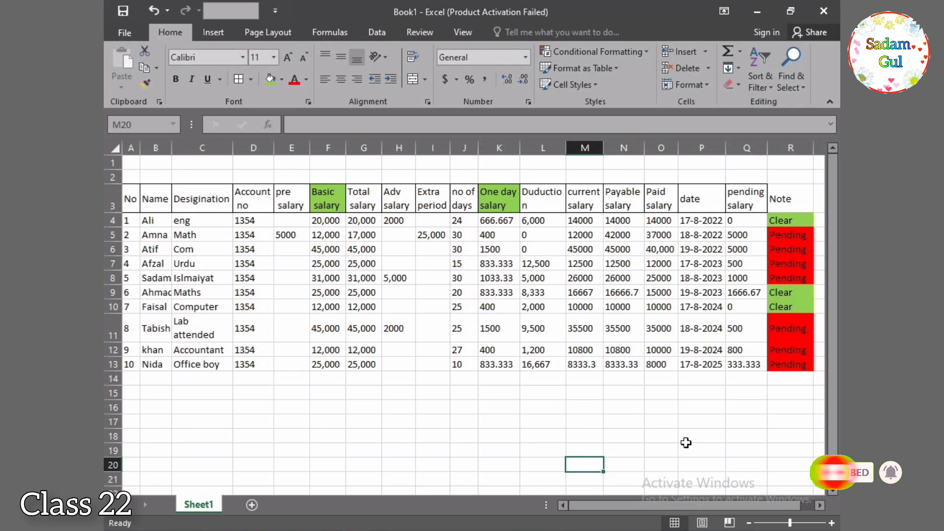
- Merge and center cells C1:P2 above the headers and enter the title Muhammad Ali College Attock
drag(200, 164, 704, 180)
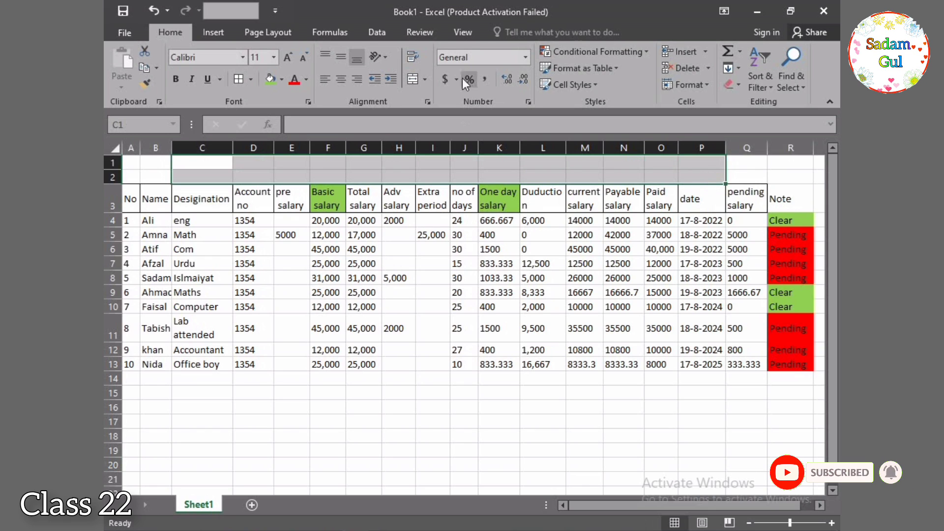
click(412, 78)
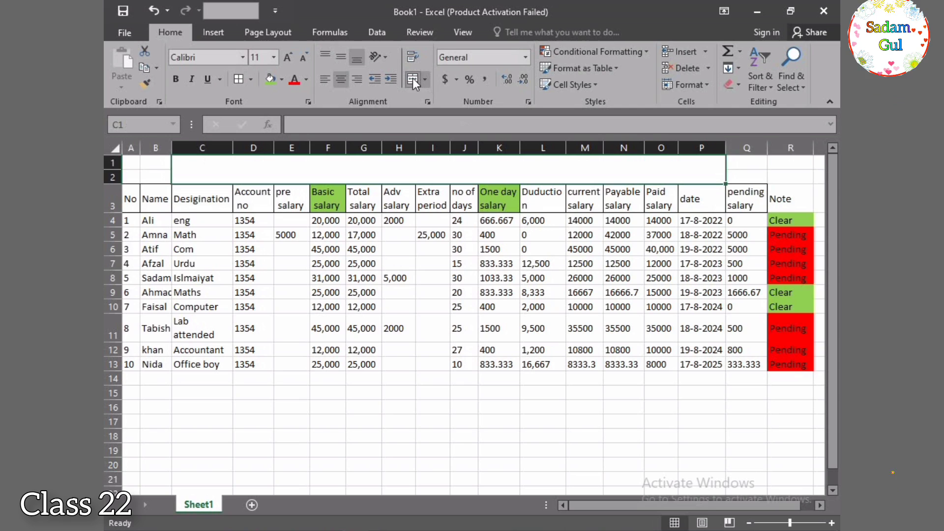
double_click(420, 167)
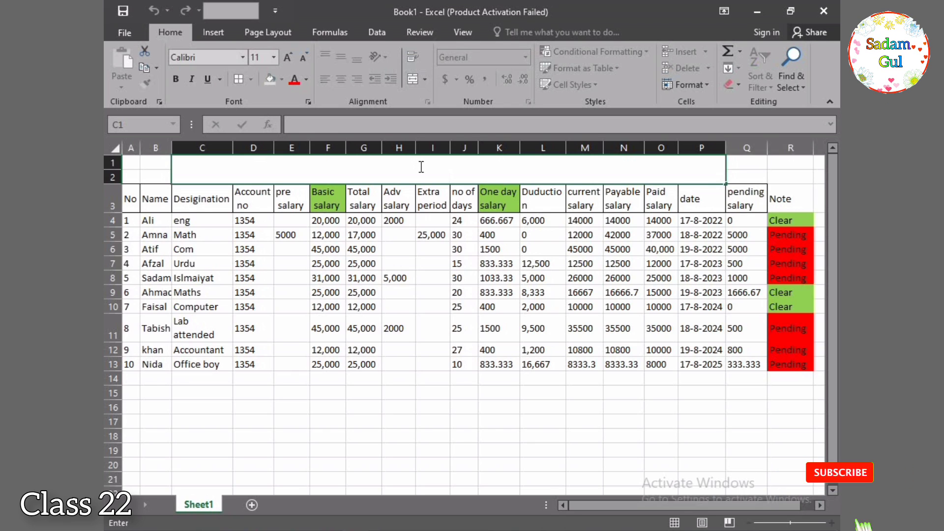
text(Muha)
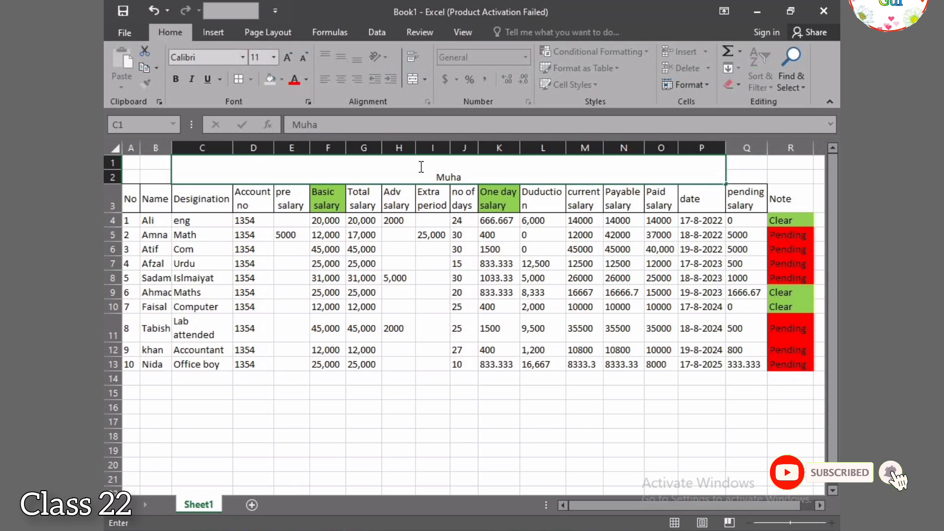
text(mmad A)
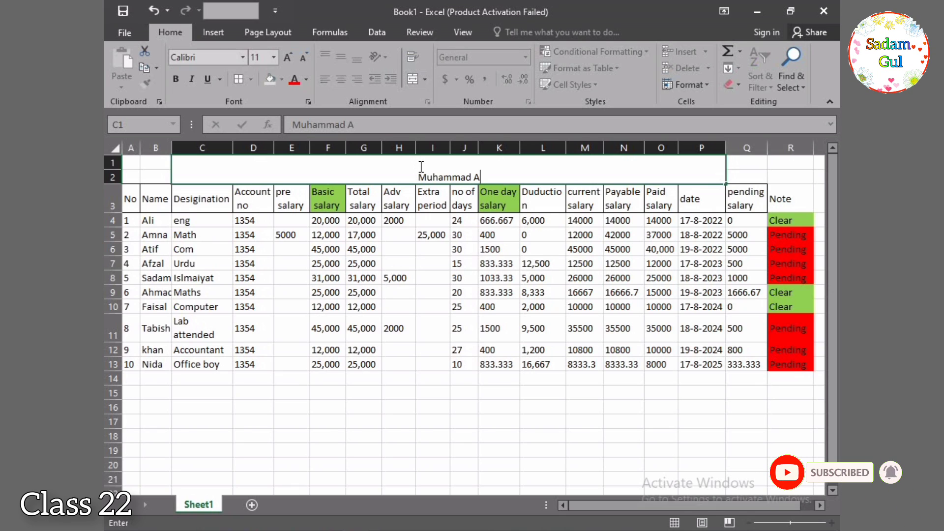
text(li Co)
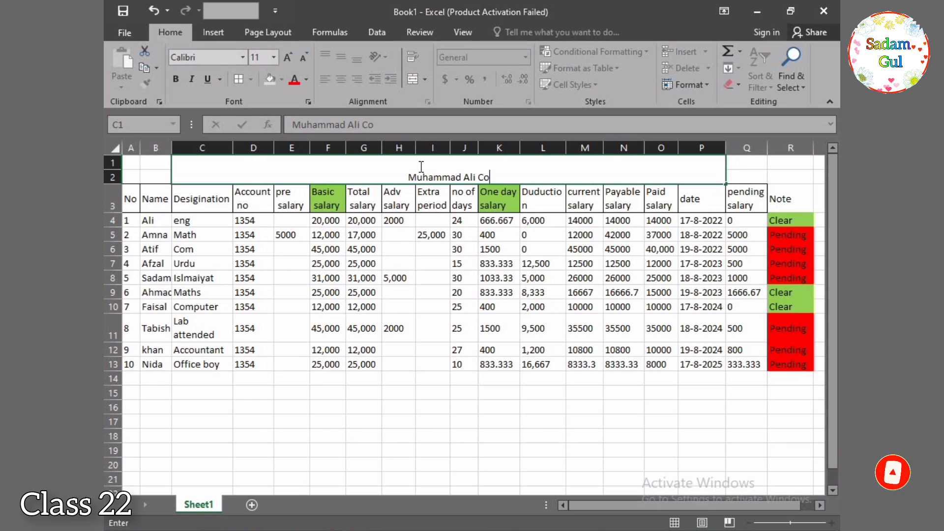
text(llege)
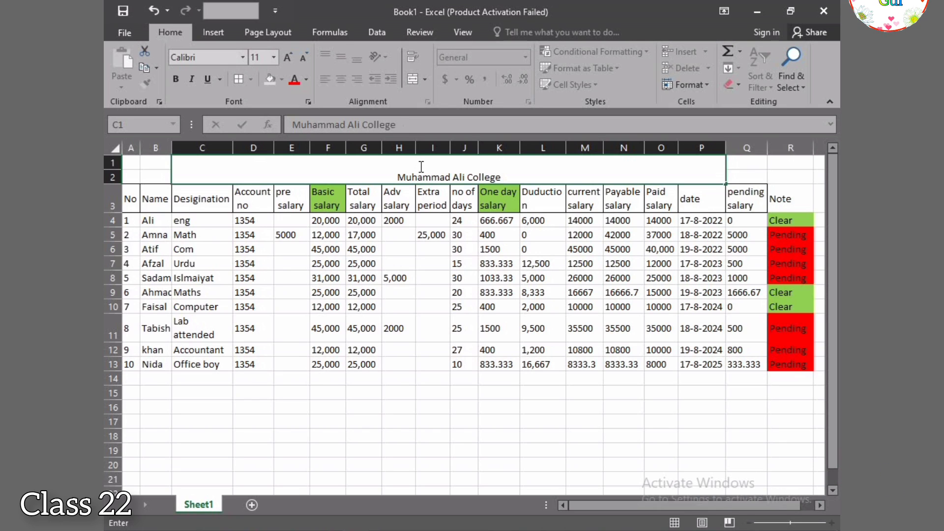
text( Attock)
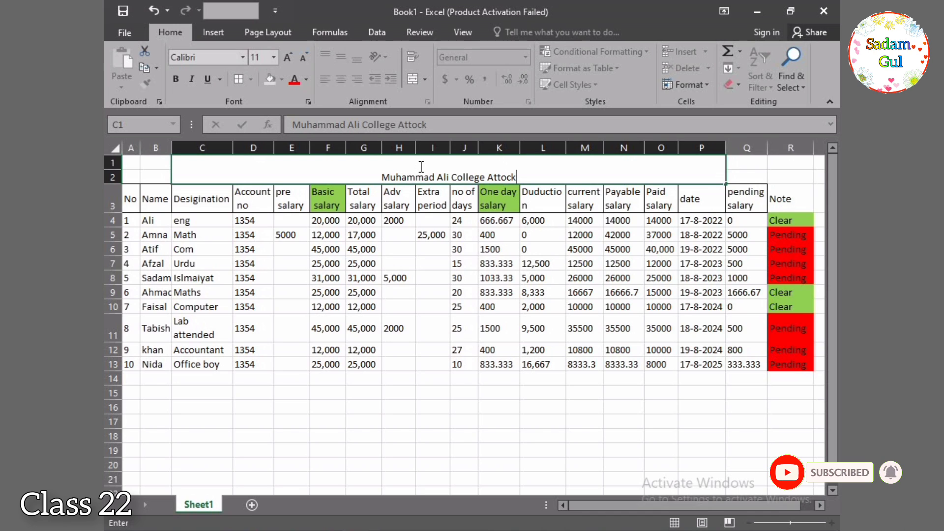
- Add a second line reading Salary Month of December to the merged title cell
key(alt+Return)
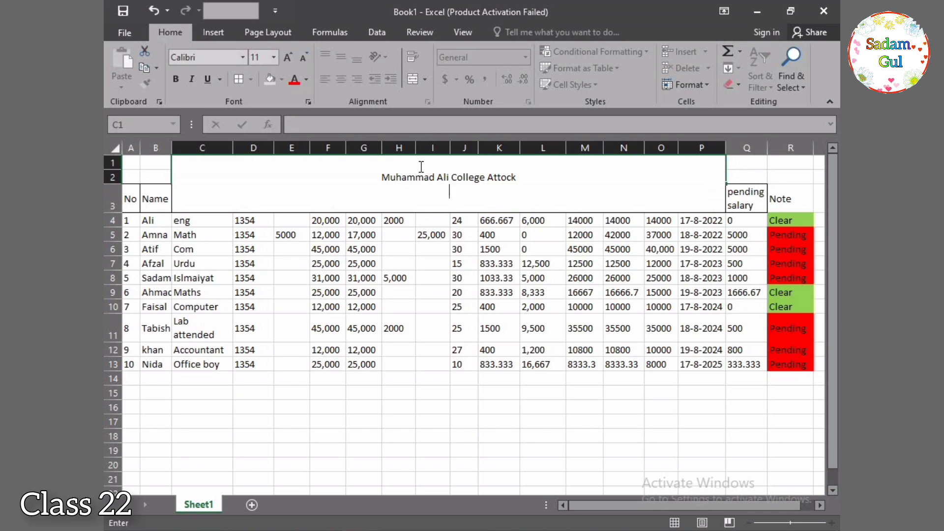
text(Salar)
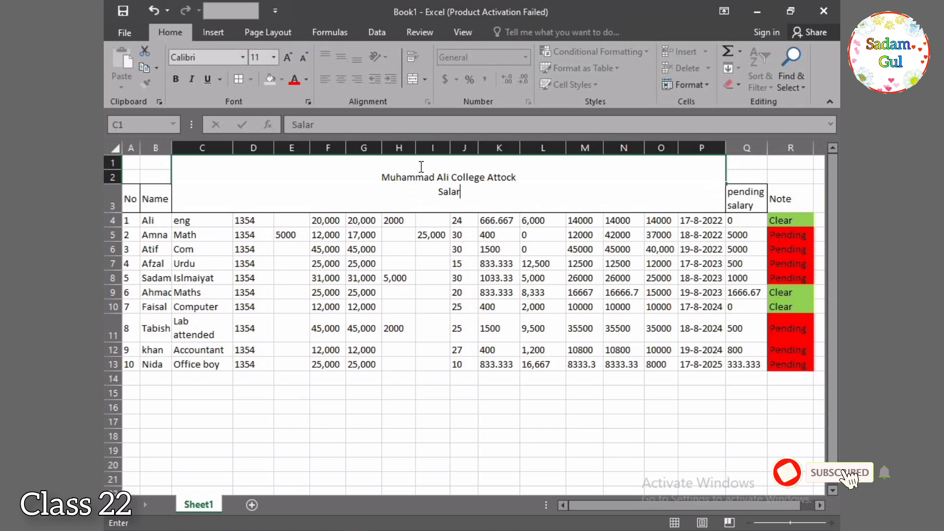
text(y Montyh)
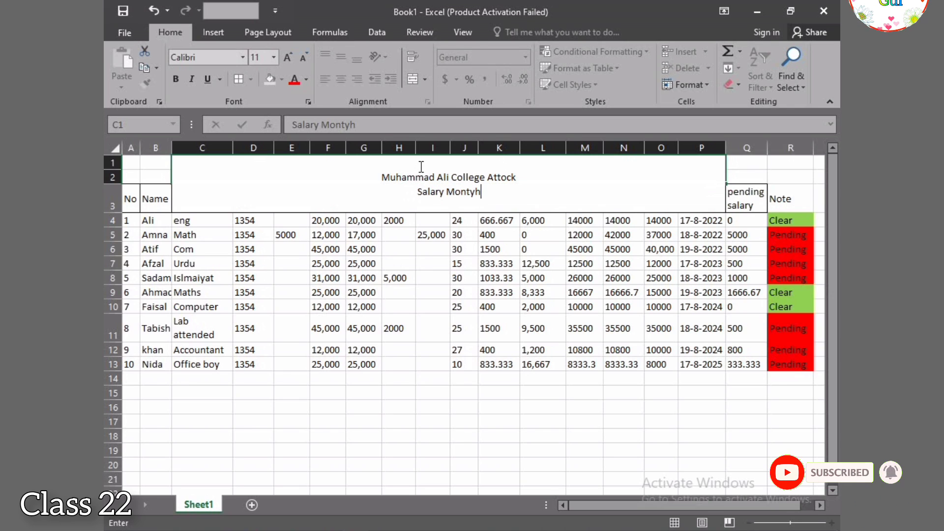
key(BackSpace)
key(BackSpace)
text(h of Dece)
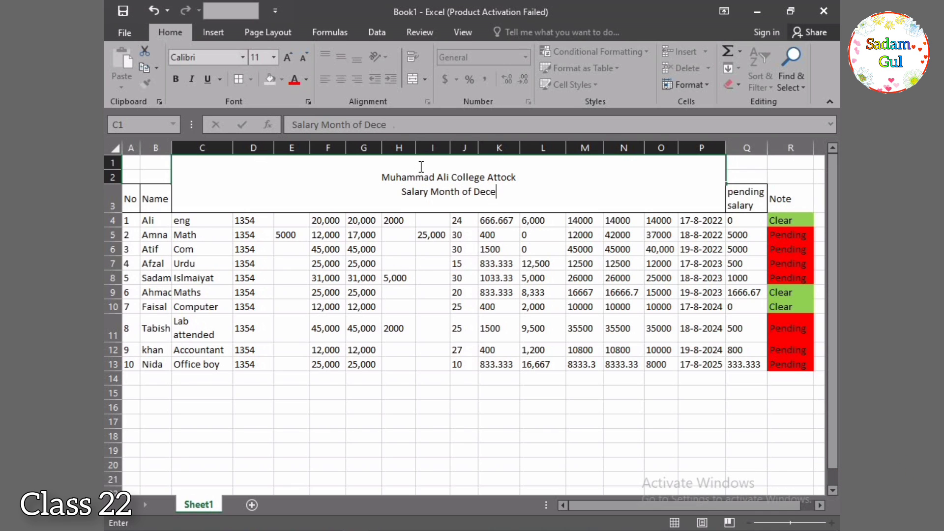
text(mber)
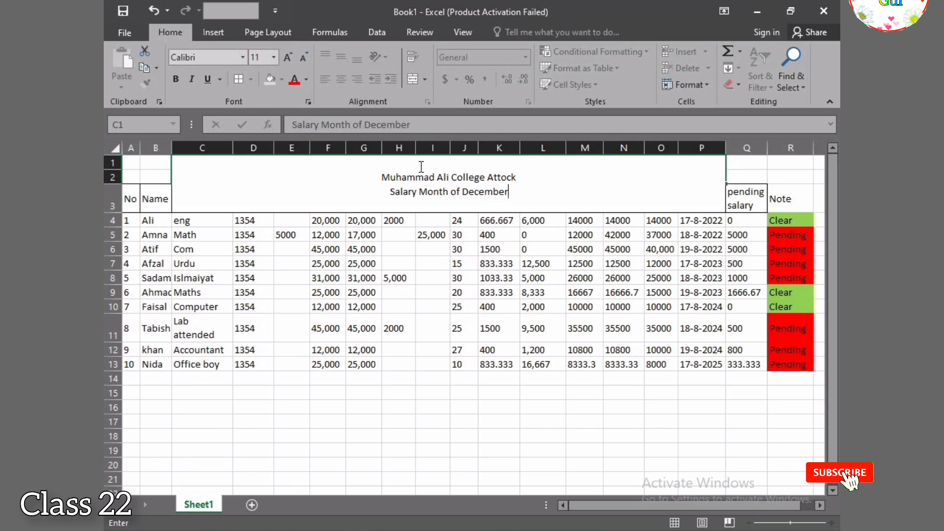
click(498, 437)
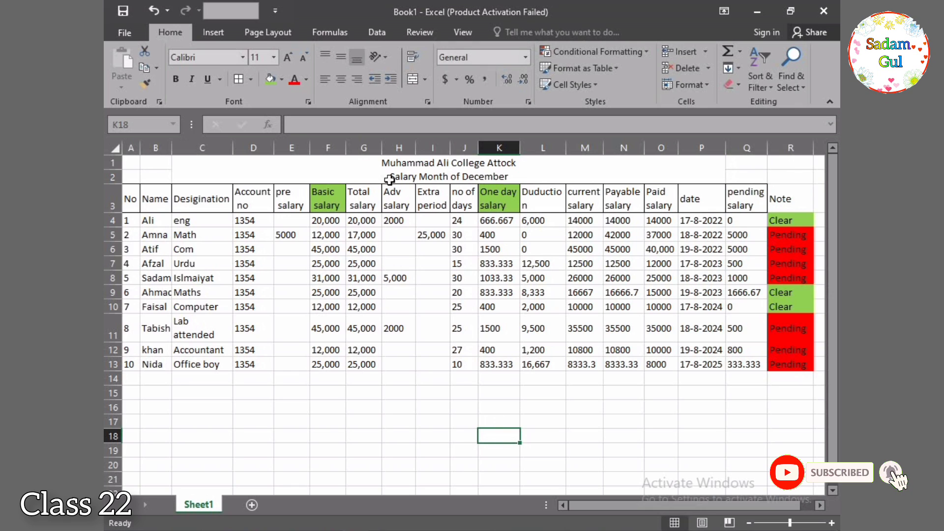
- Format the merged title as 12-point bold text with a yellow fill
click(351, 170)
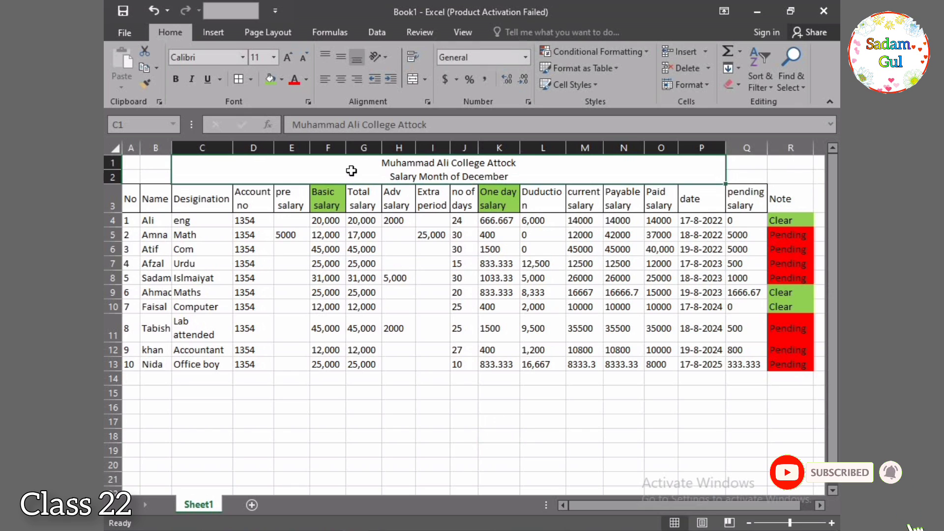
click(289, 57)
click(289, 57)
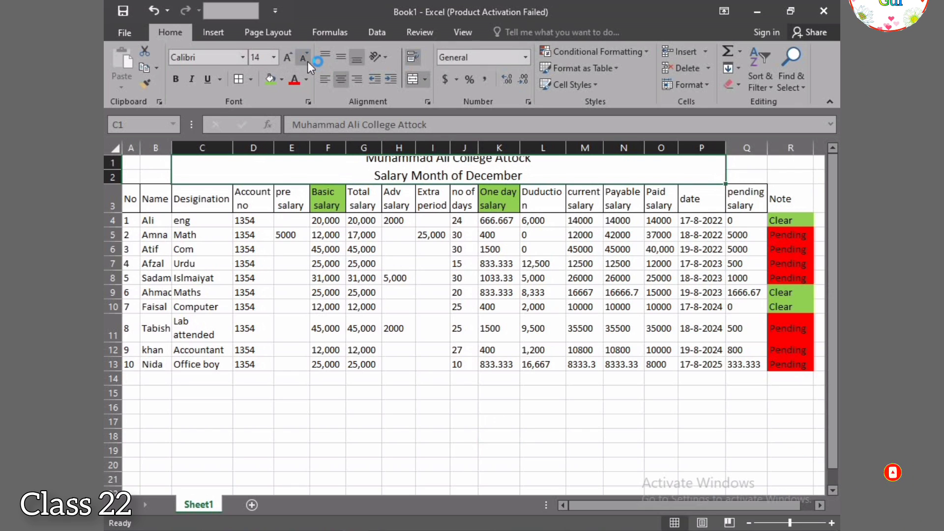
click(308, 61)
click(176, 79)
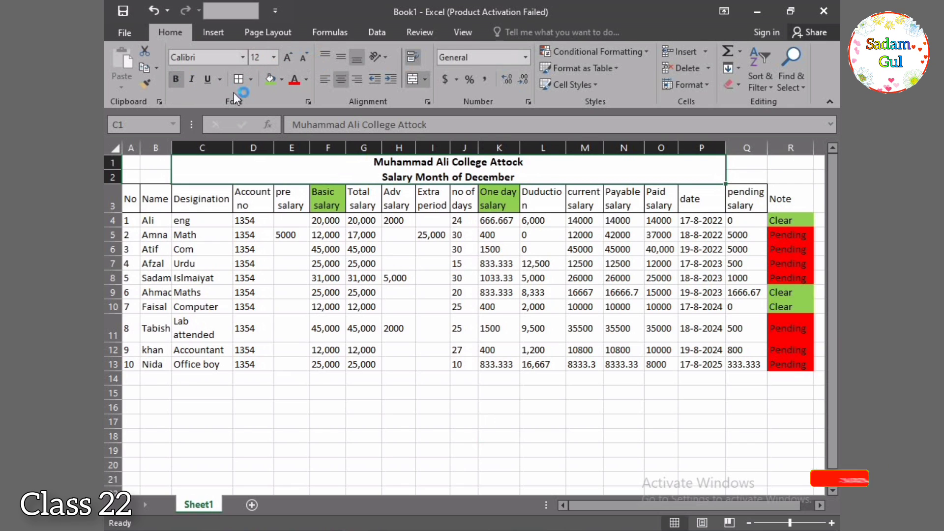
click(283, 81)
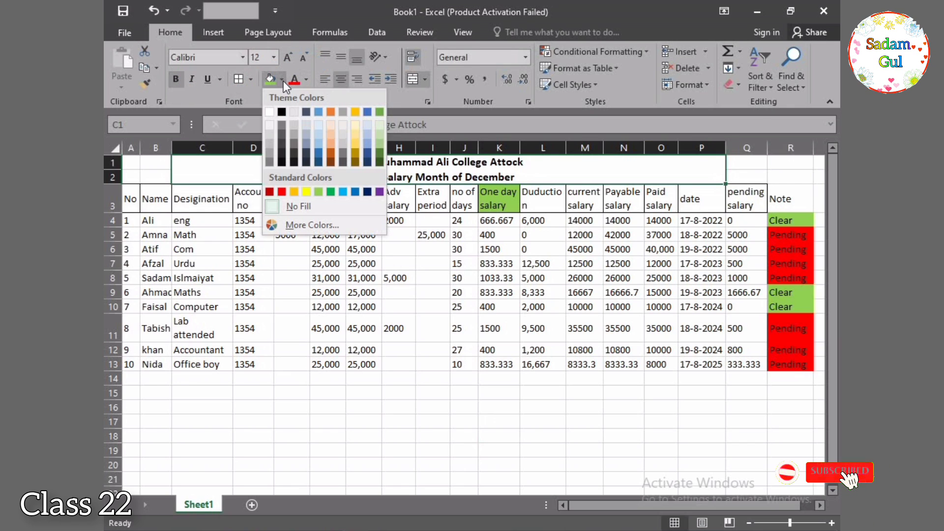
click(307, 191)
click(463, 450)
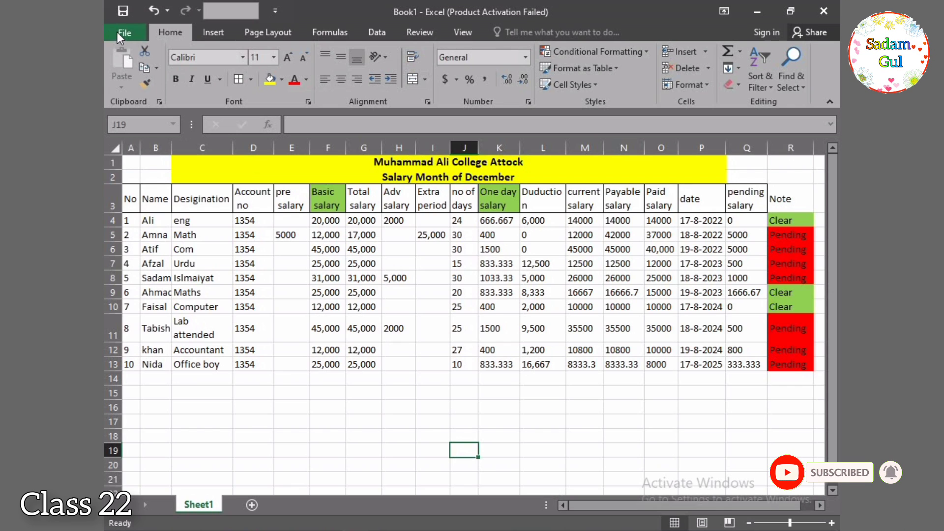
- Save the workbook as Salary Sheet in Excel Workbook format, in the MS Excel folder within the owner's folder on drive E
key(ctrl+s)
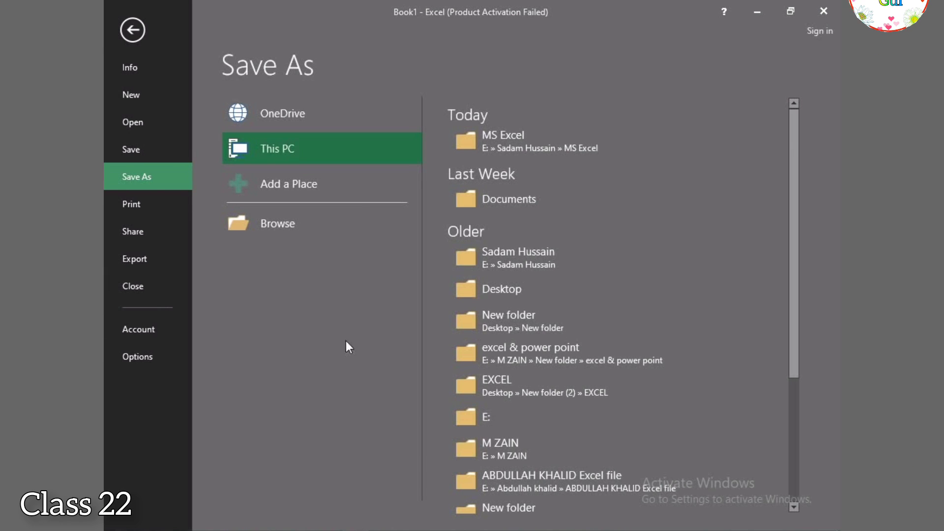
click(265, 222)
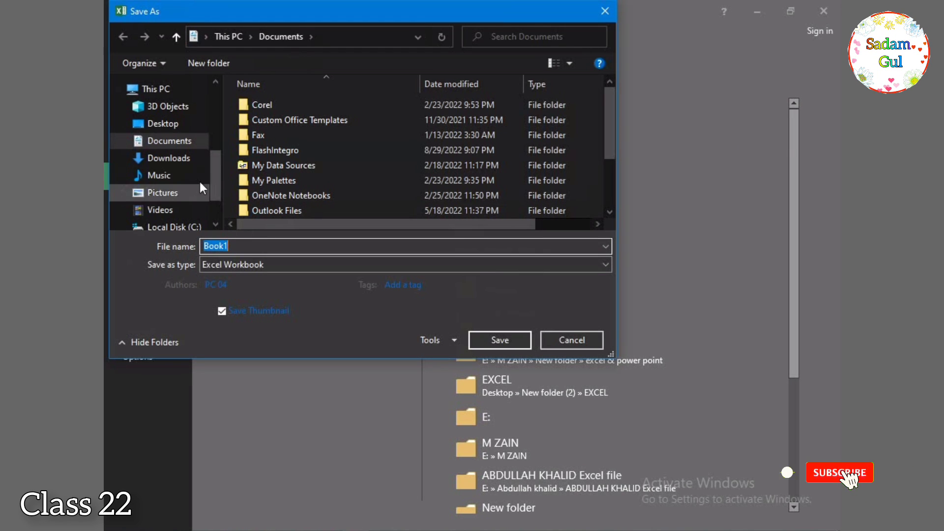
scroll(214, 162, down, 2)
click(183, 188)
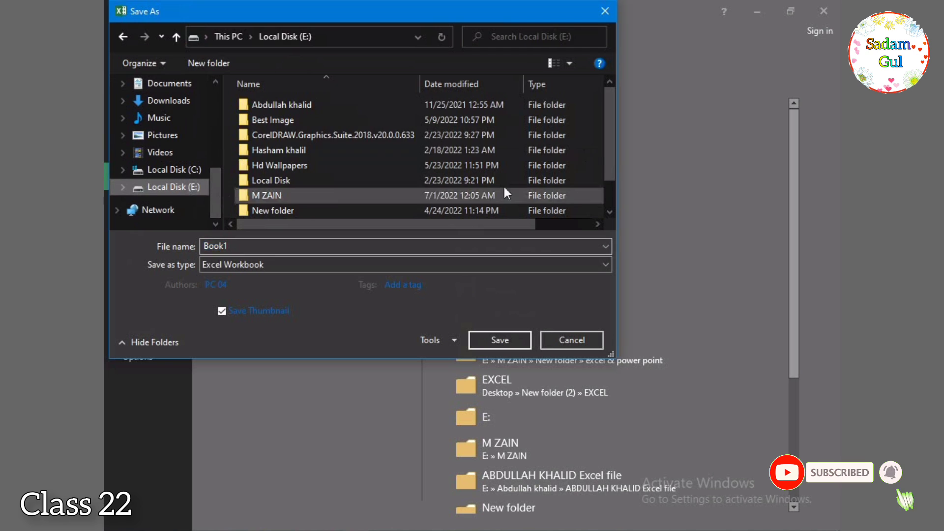
scroll(610, 131, down, 1)
double_click(298, 196)
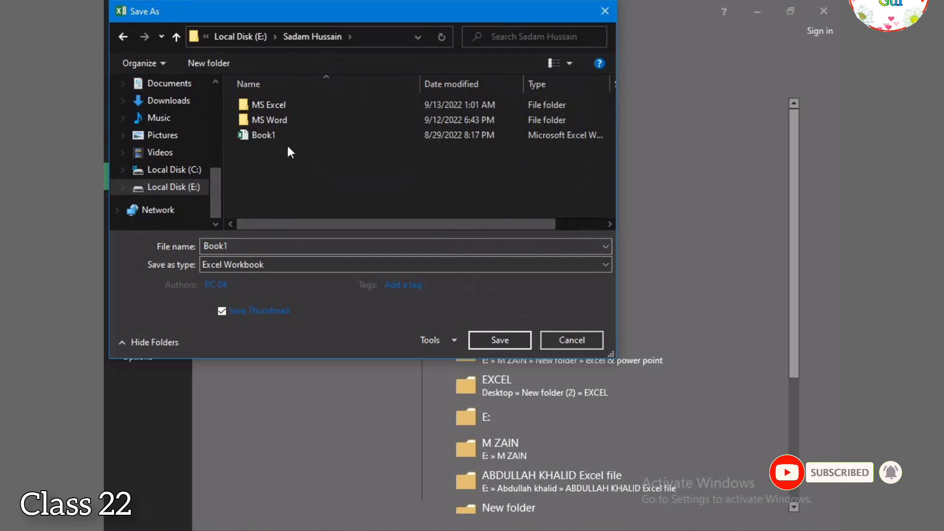
double_click(276, 106)
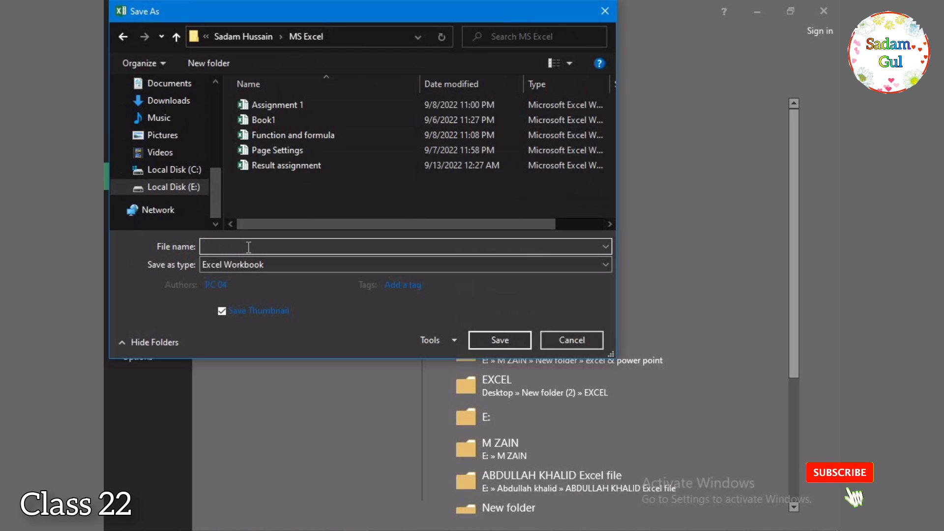
text(Salary)
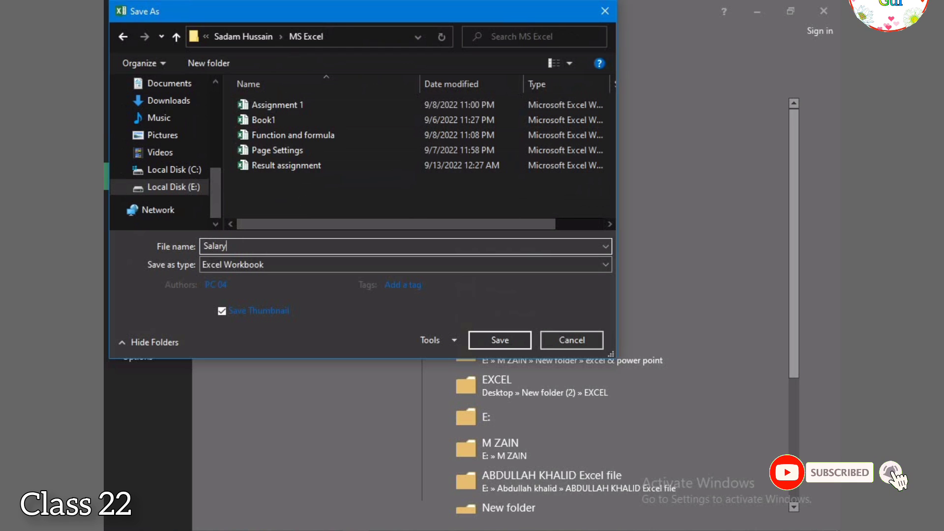
text( Sheet)
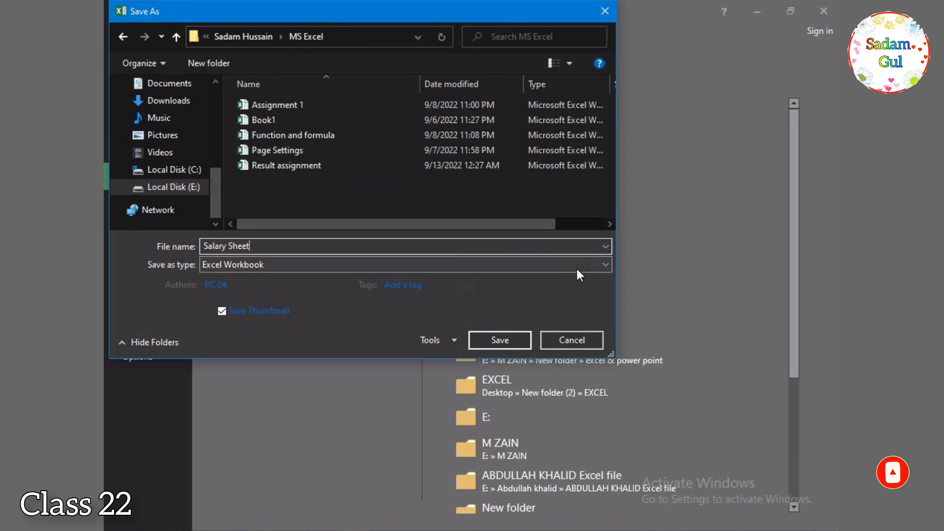
click(603, 265)
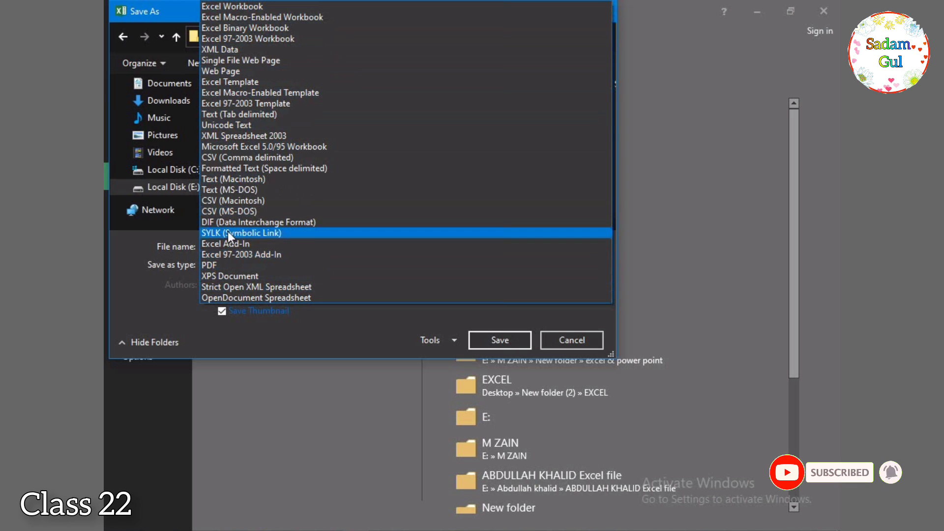
click(356, 398)
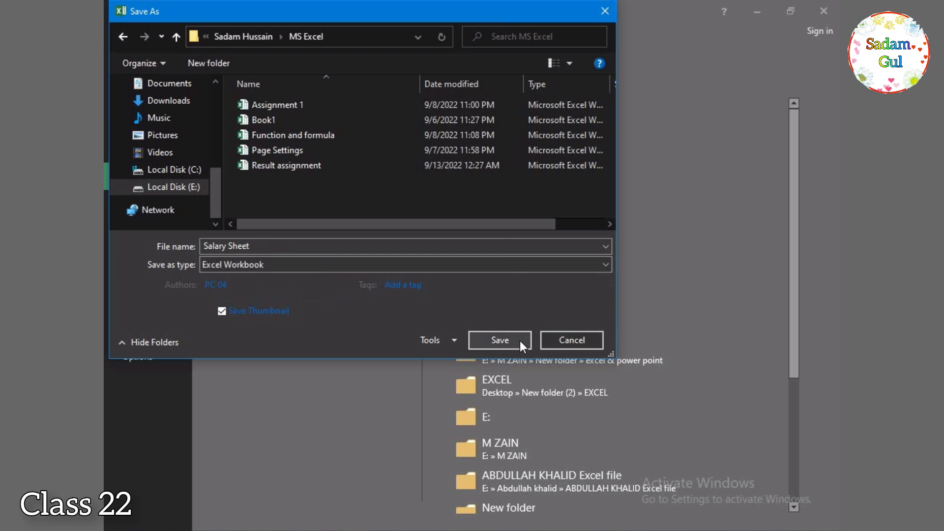
click(500, 340)
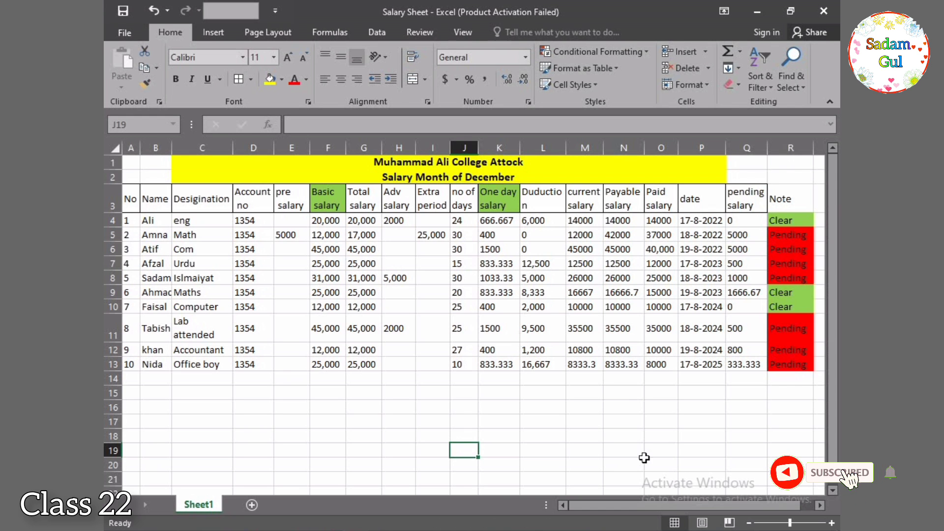